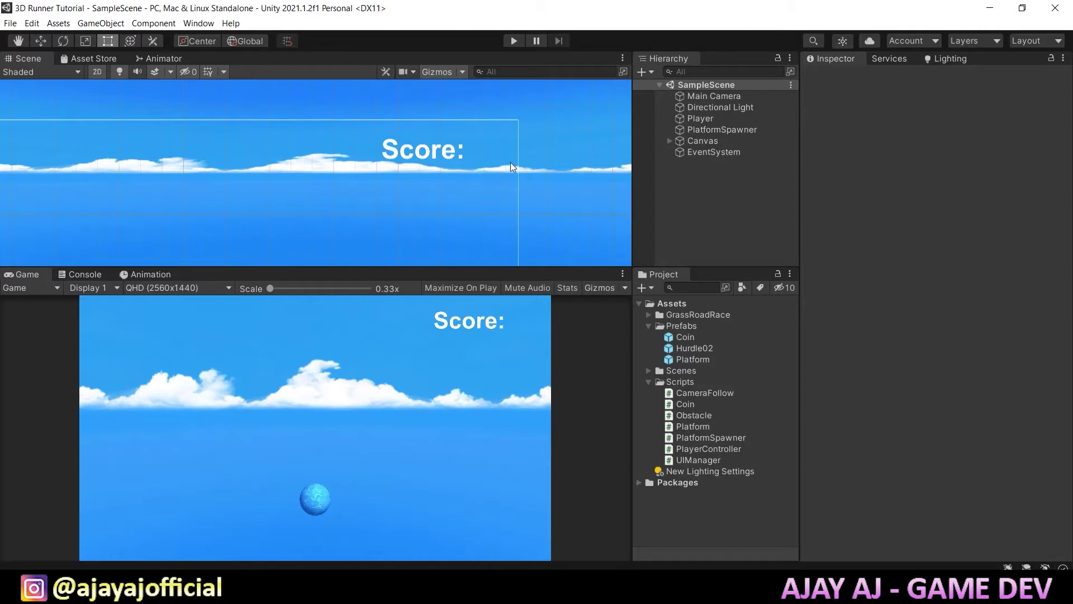
Select the Player and open its PlayerController script in Visual Studio Code from the Inspector.
click(709, 119)
scroll(894, 268, down, 5)
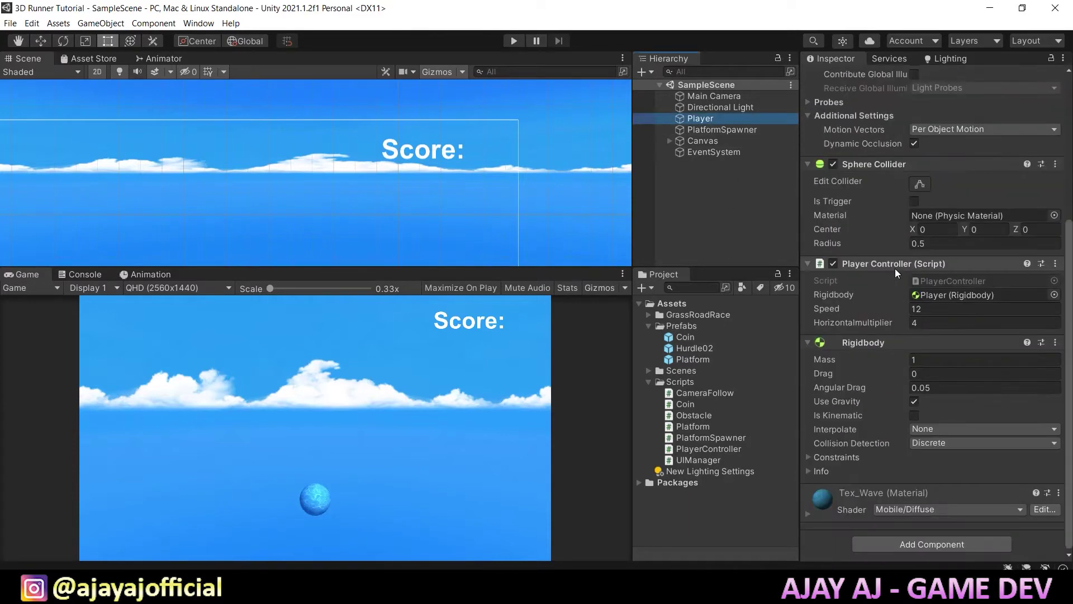
double_click(937, 280)
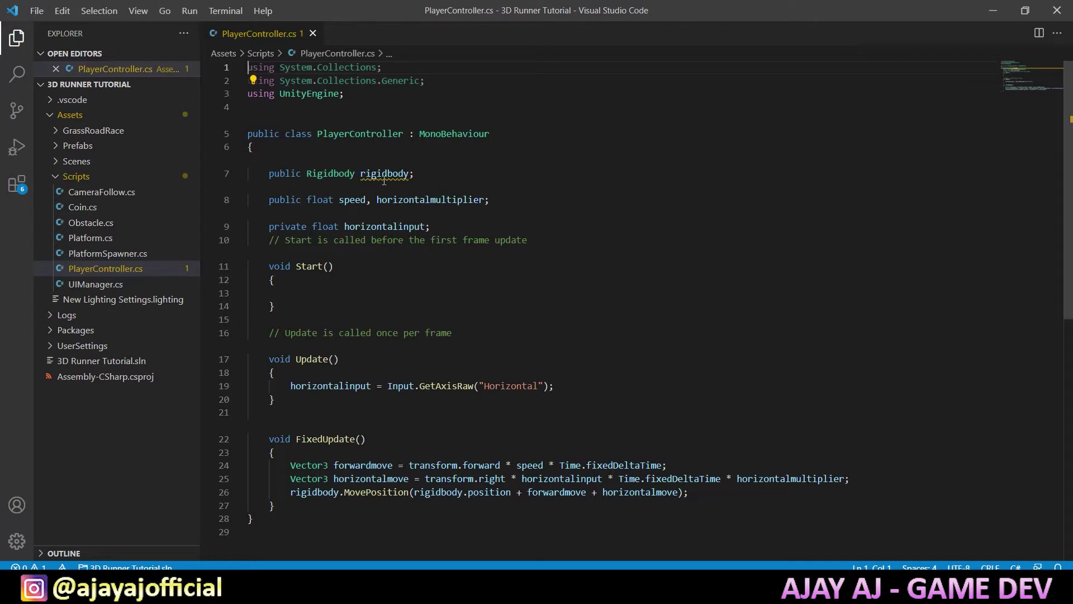
Add jumpforce to the public float declarations in PlayerController.cs.
mouse_move(384, 179)
click(486, 200)
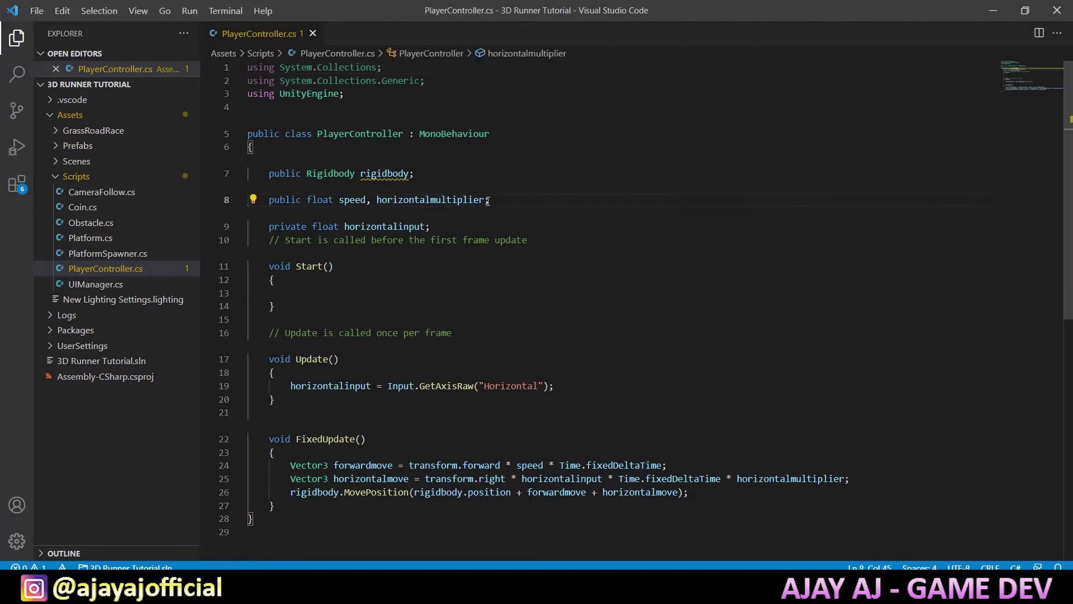
text(, ju)
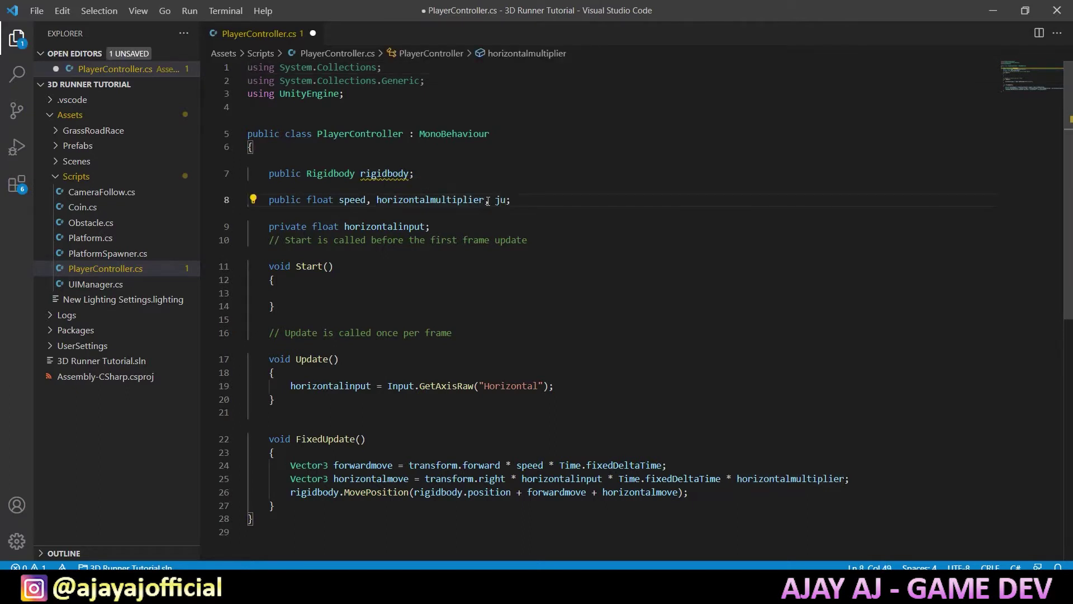
text(mpfor)
text(ce)
Declare an empty void Jump() method below FixedUpdate.
scroll(453, 228, down, 5)
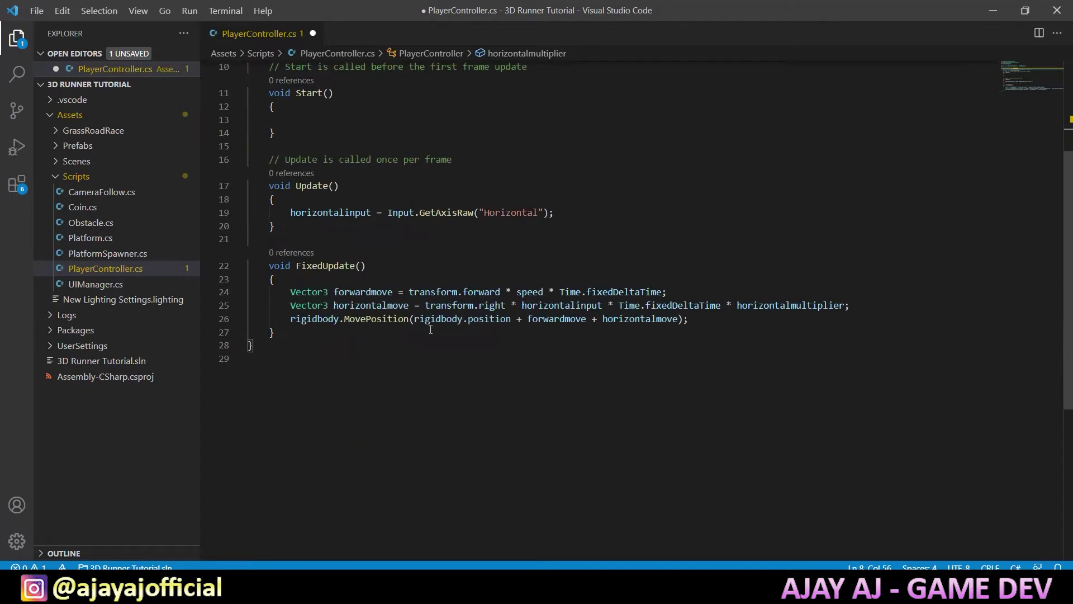
click(450, 332)
key(Return)
key(Return)
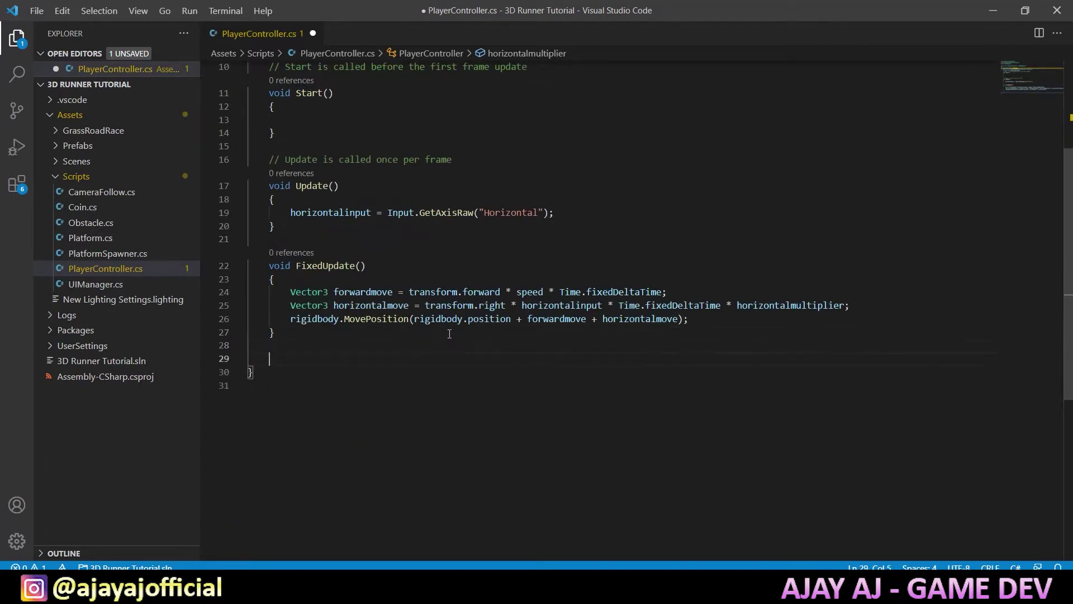
text(void J)
text(ump())
key(Return)
text({)
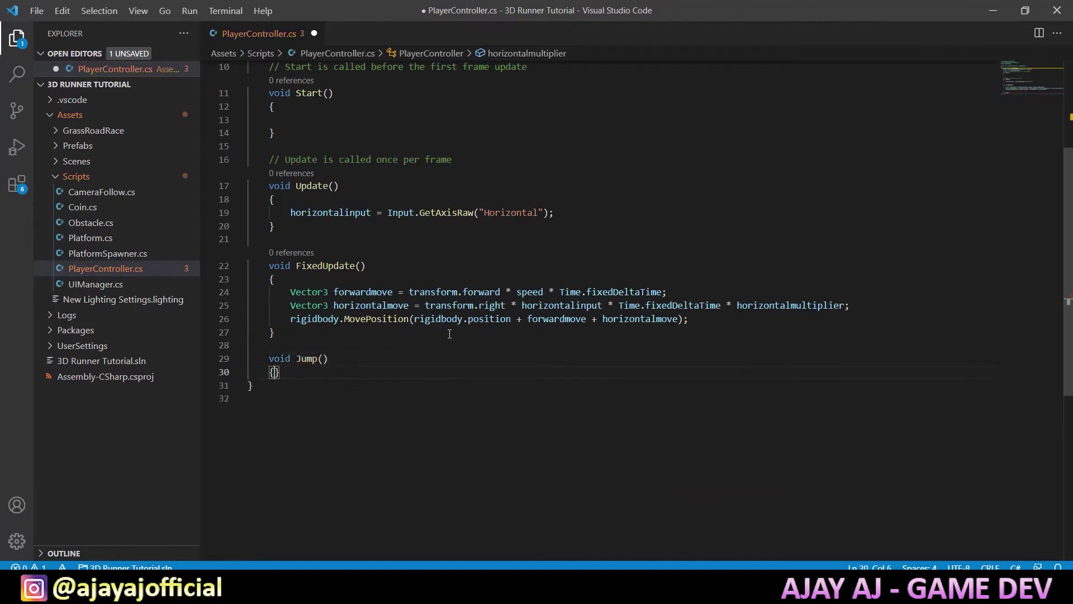
key(Return)
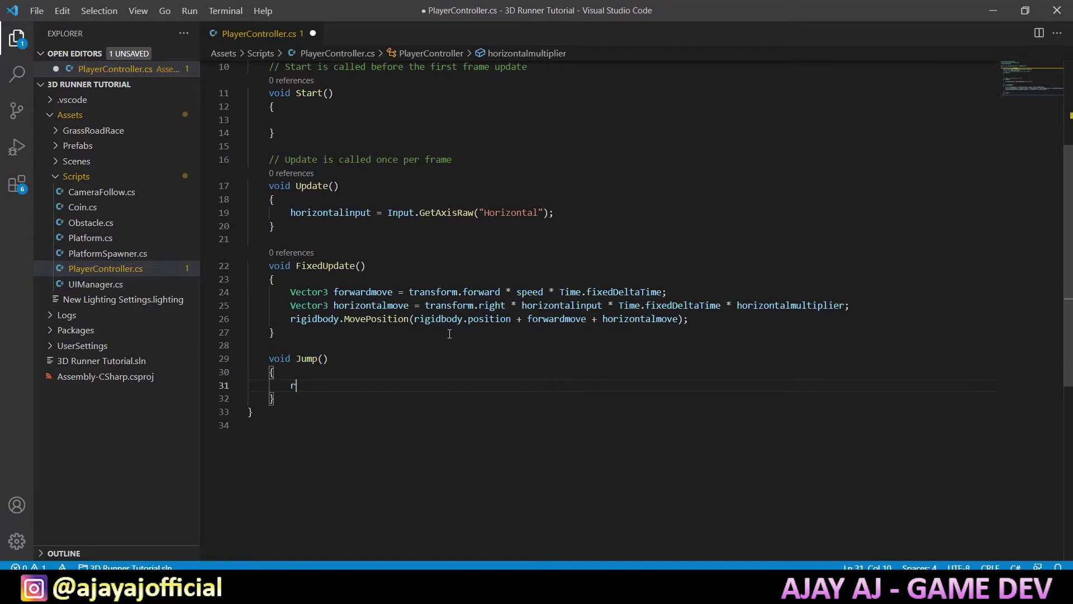
Write rigidbody.AddForce(Vector3.up * jumpforce); as the body of Jump().
text(rig)
key(Tab)
text(.a)
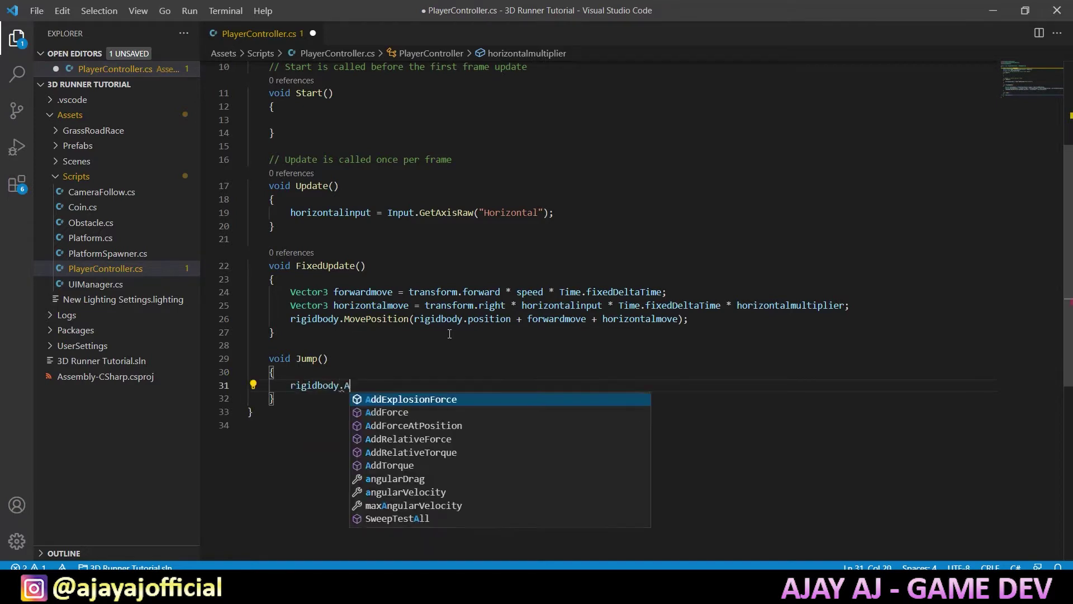
text(ddf)
key(Tab)
text((Ve)
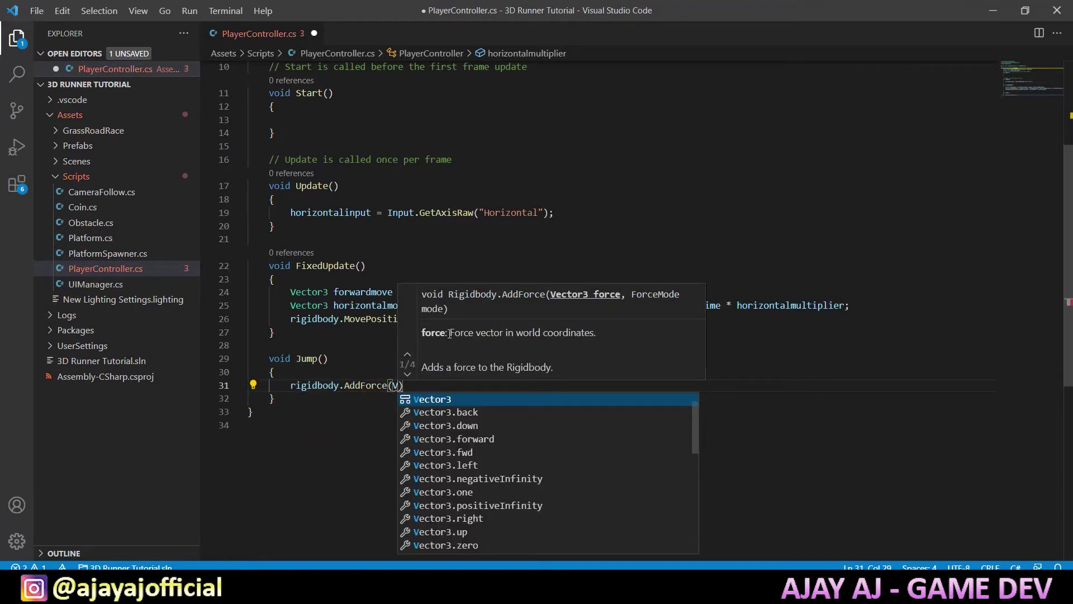
key(Tab)
text(.up)
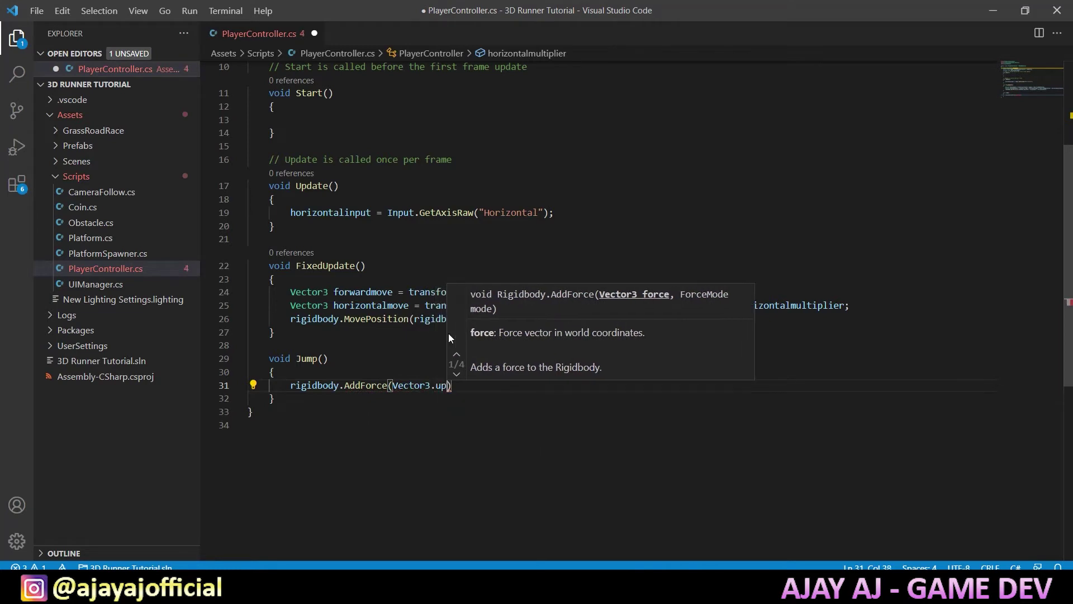
text( * jum)
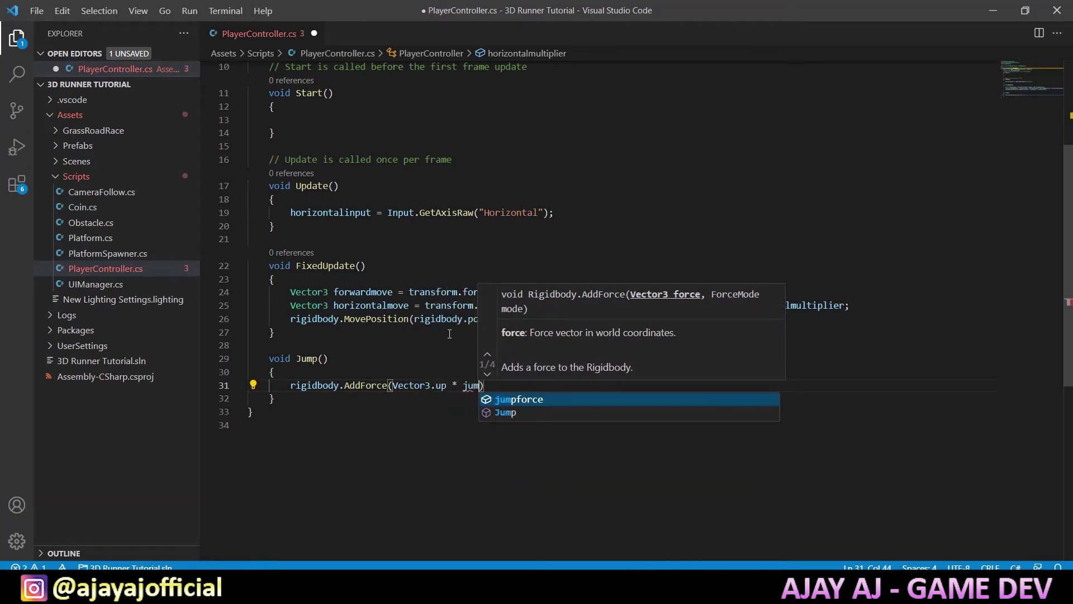
key(Tab)
text();)
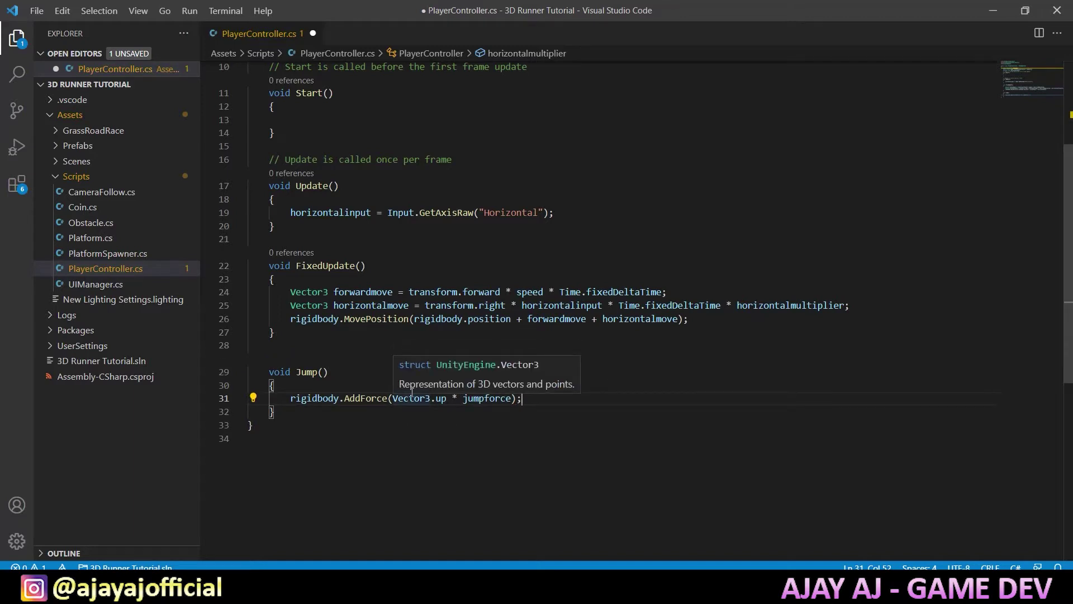
Highlight the AddForce call and the uses of jumpforce to review them.
double_click(374, 397)
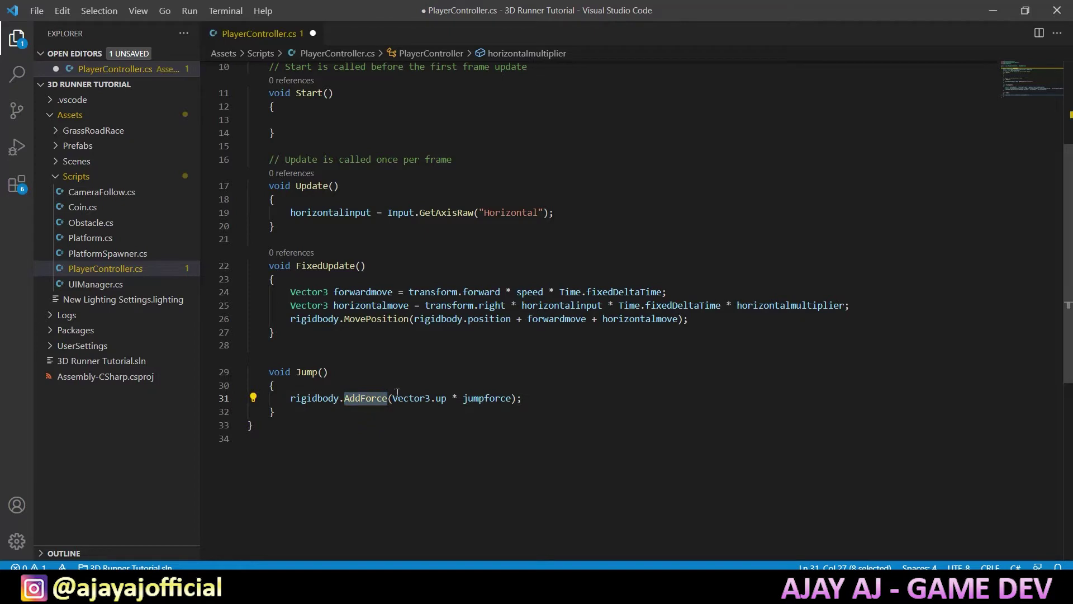
double_click(496, 397)
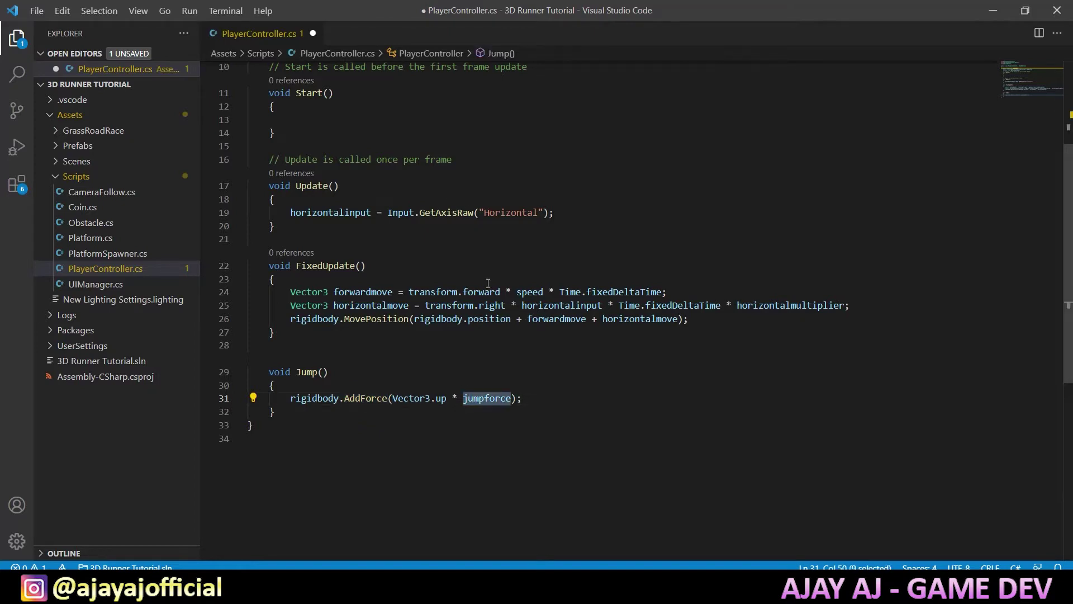
scroll(499, 297, up, 1)
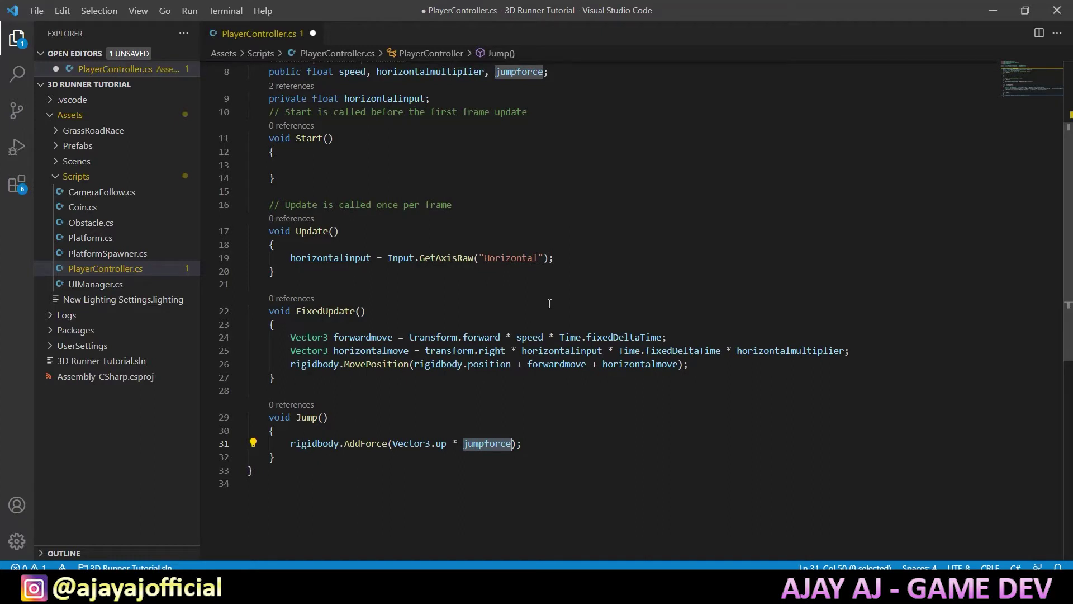
click(573, 262)
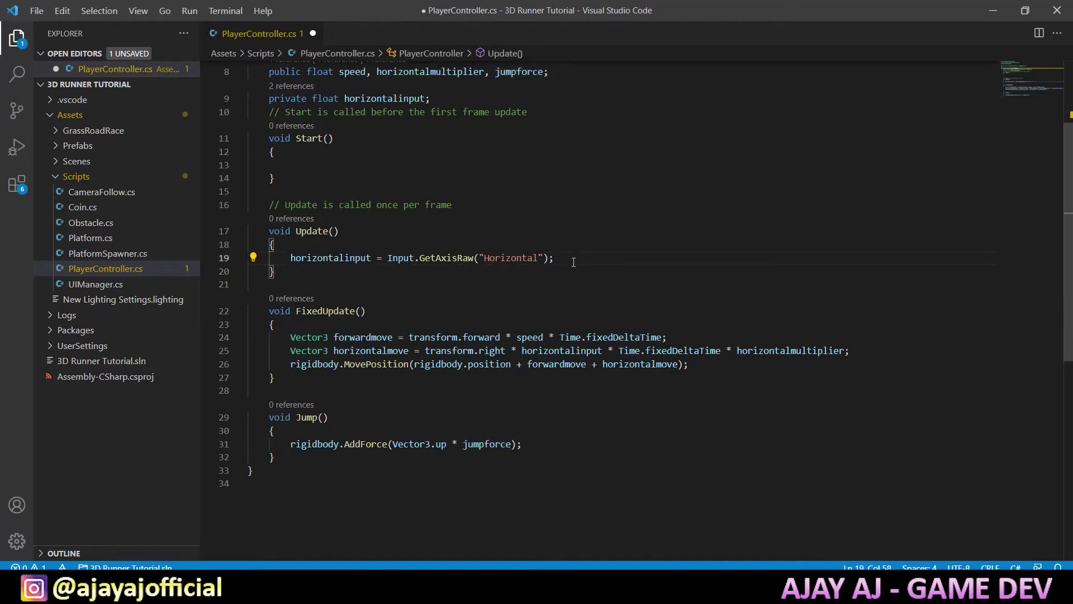
In Update, add if (Input.GetKeyDown(KeyCode.Space)) that calls Jump();.
key(Return)
text(if)
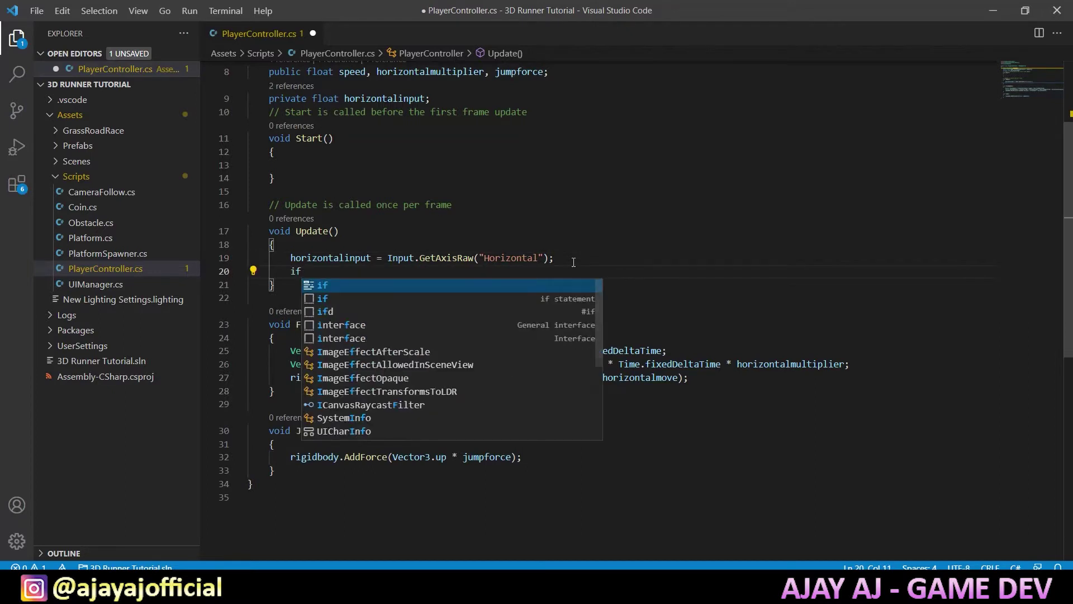
key(Tab)
text(Input)
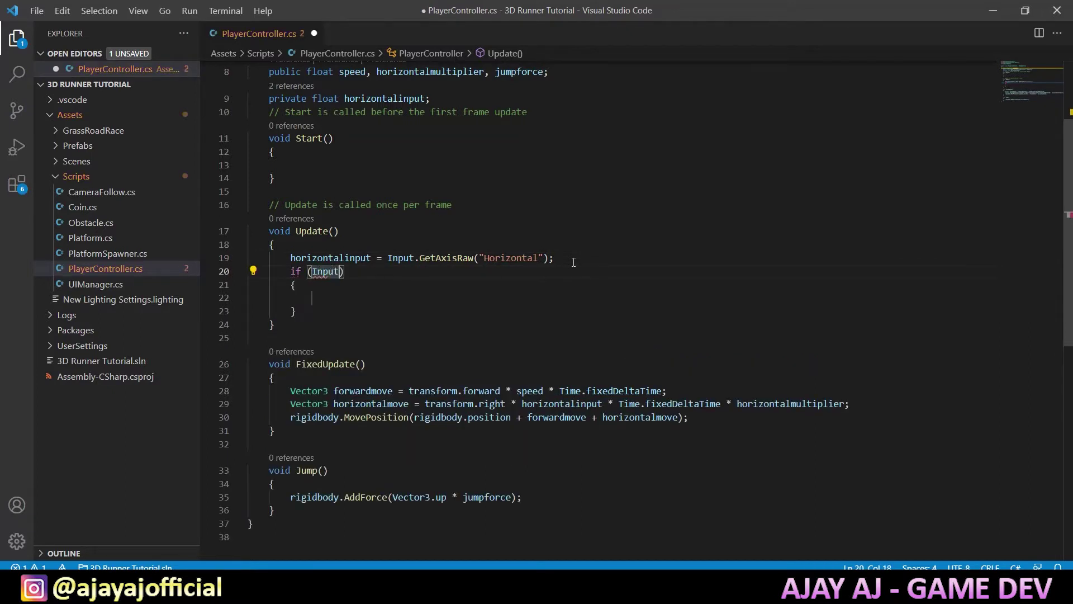
text(.GetKe)
text(yDown(KeyCode)
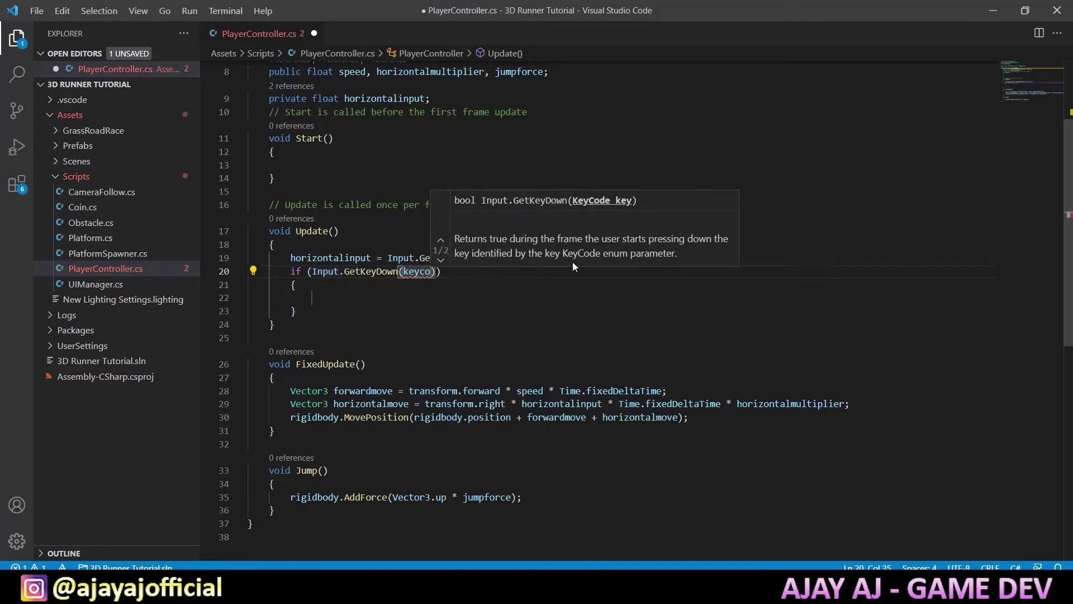
text(.Sp)
key(Tab)
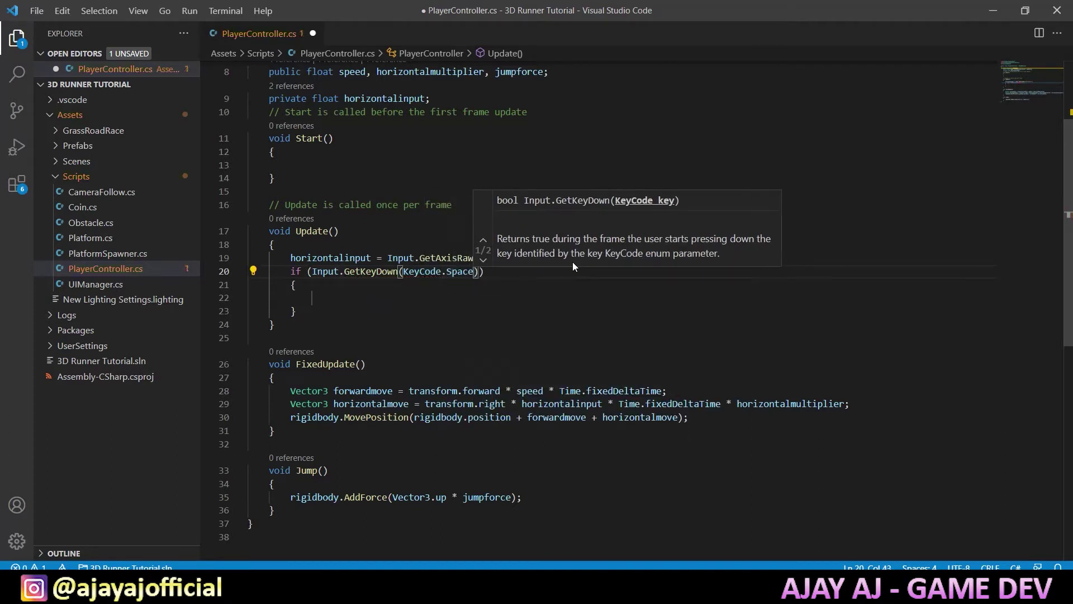
key(Down)
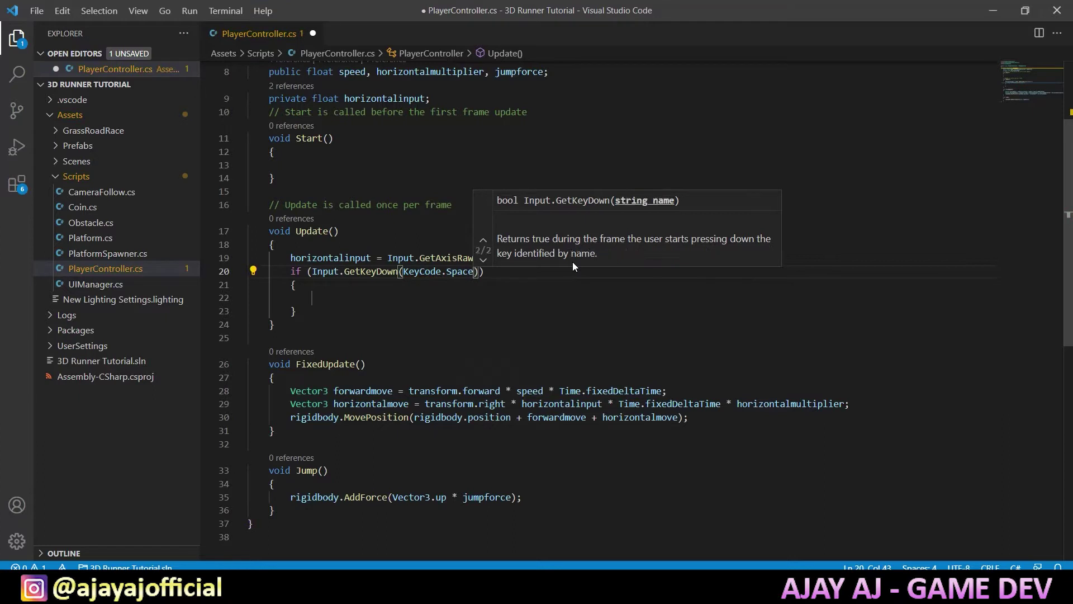
key(Escape)
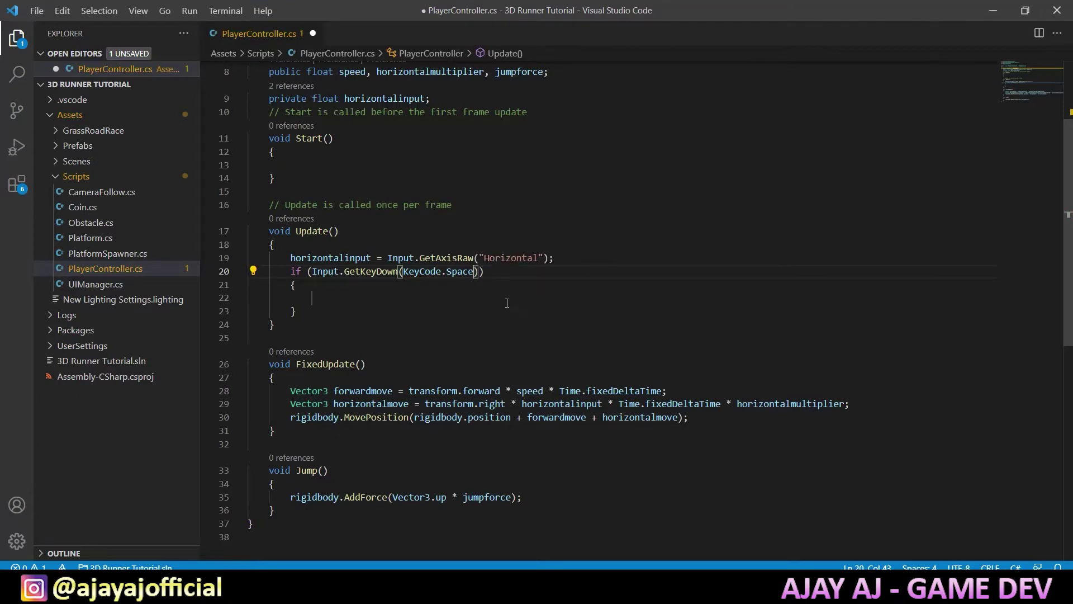
click(507, 298)
text(Jum)
key(Tab)
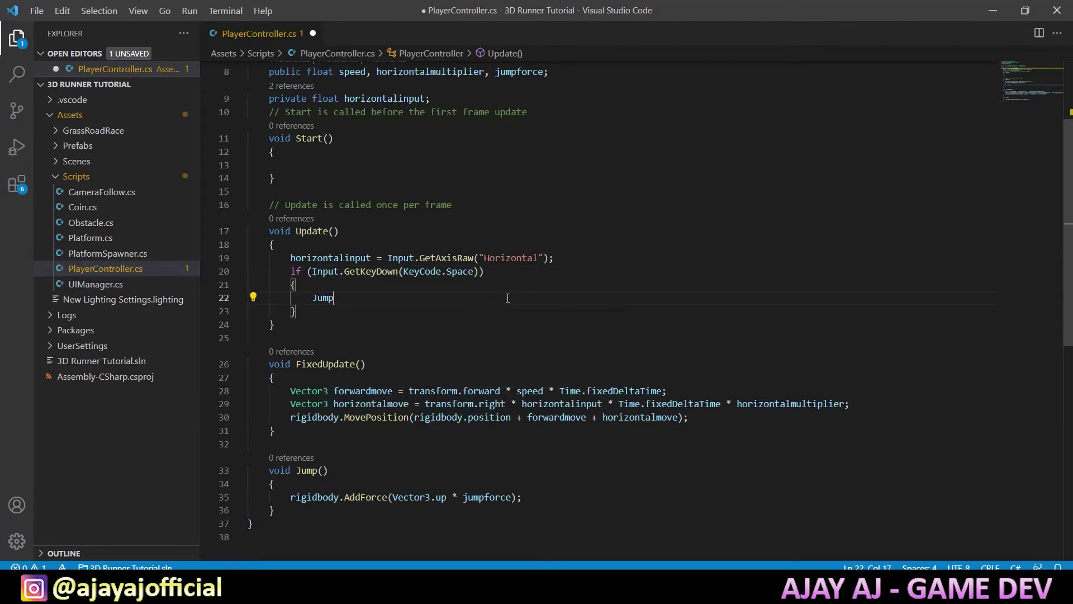
text(();)
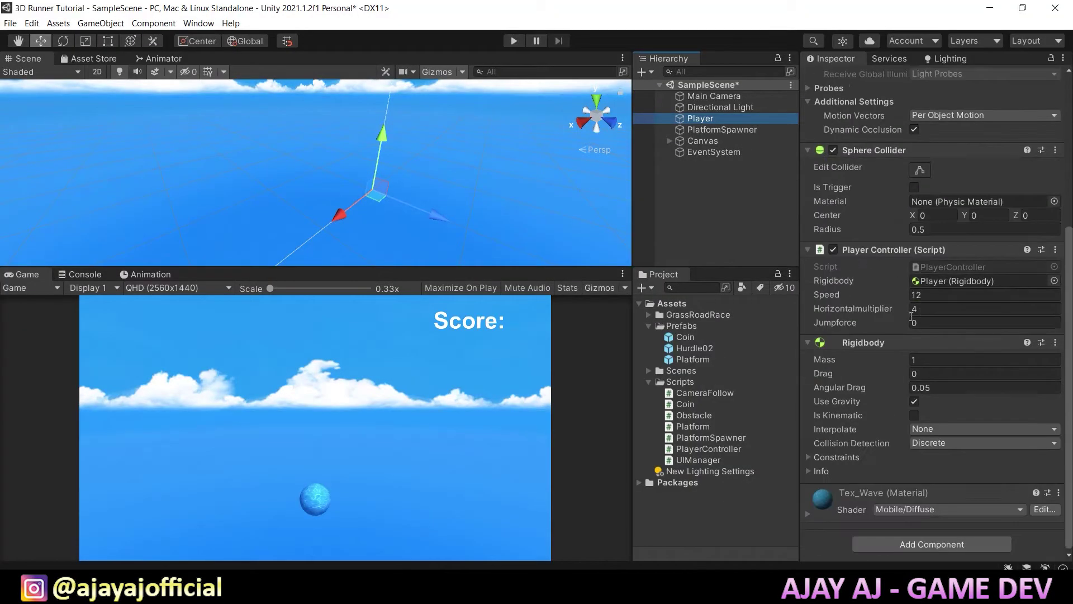
Set the Player's Jumpforce to 500 and open File > Build Settings.
click(921, 322)
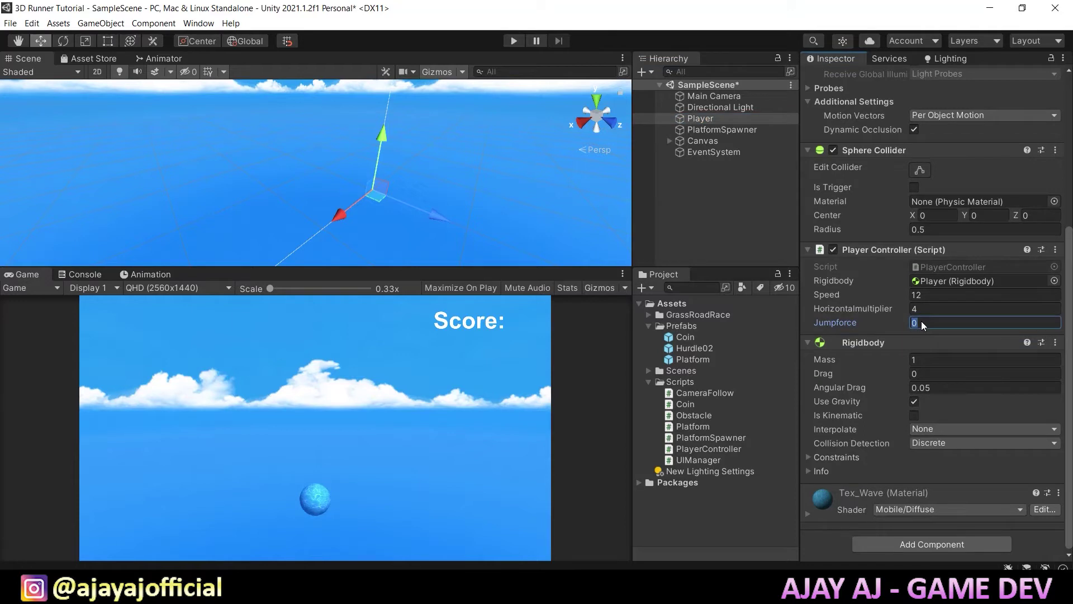
text(500)
click(10, 23)
click(85, 169)
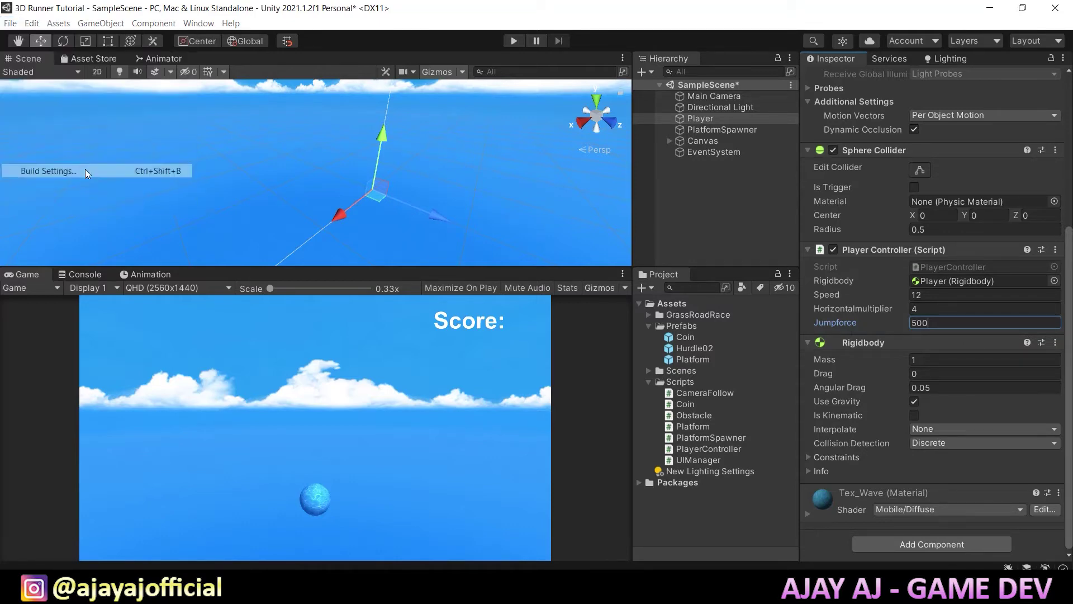
In Project Settings > Physics, change Gravity Y from -9.81 to -17.
click(435, 503)
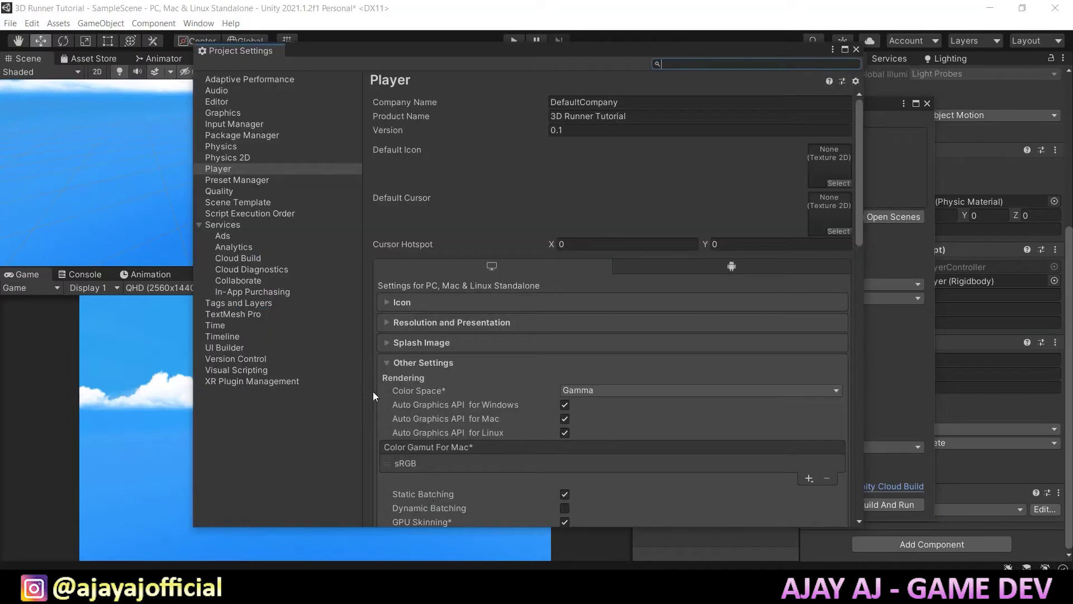
click(249, 147)
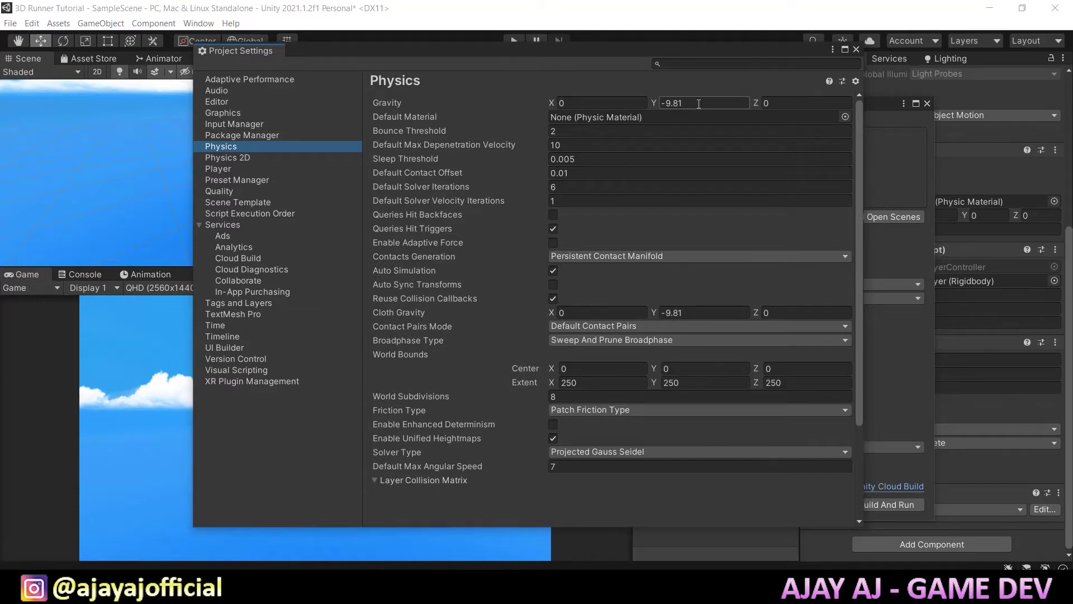
click(699, 104)
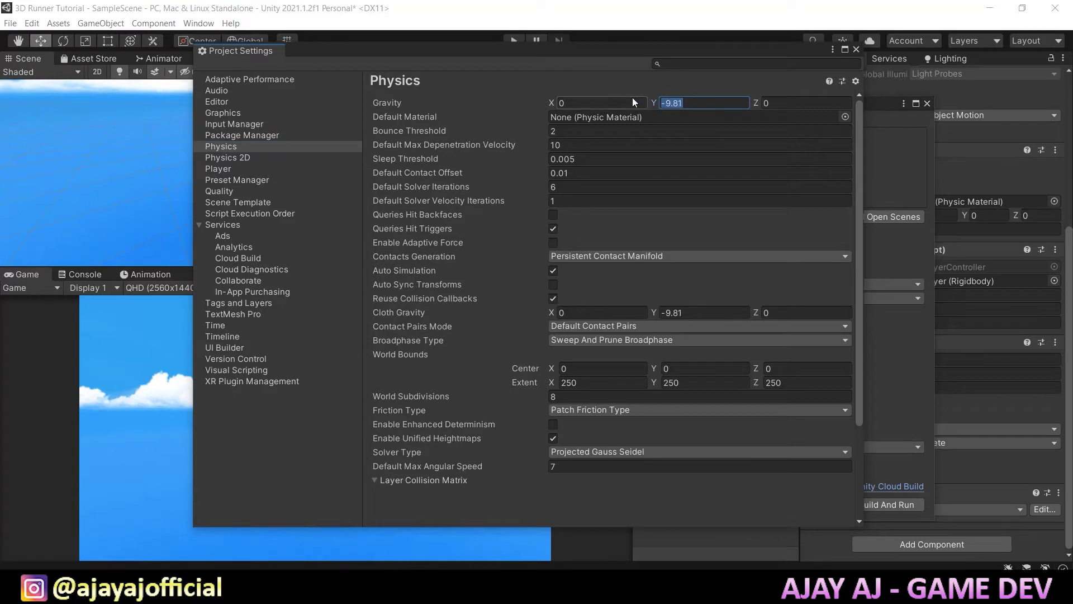
text(-17)
Close Project Settings and Build Settings, then start Play mode.
click(857, 49)
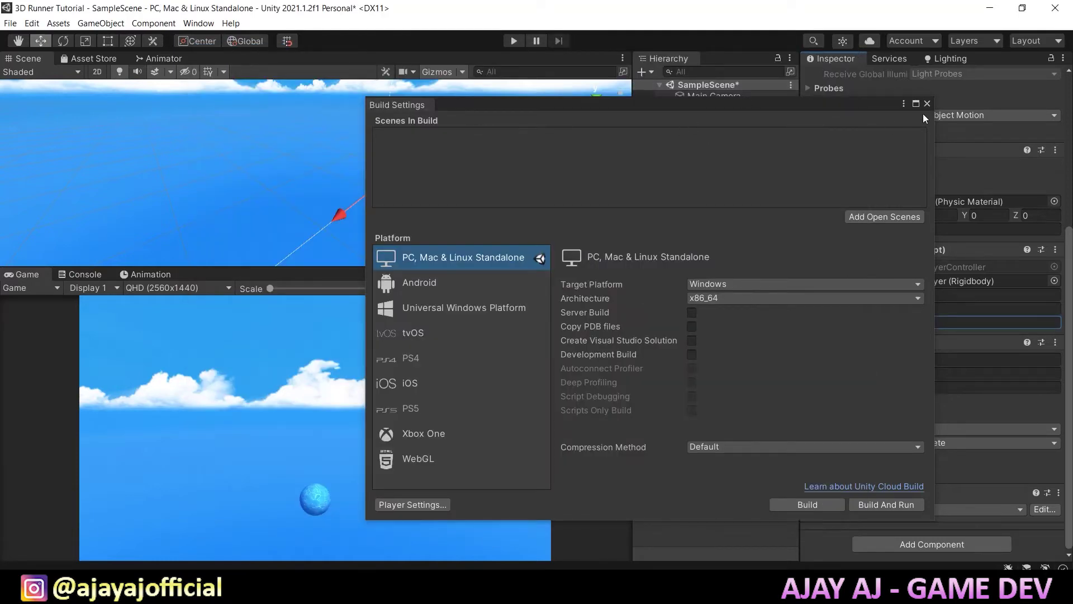
click(927, 104)
click(513, 40)
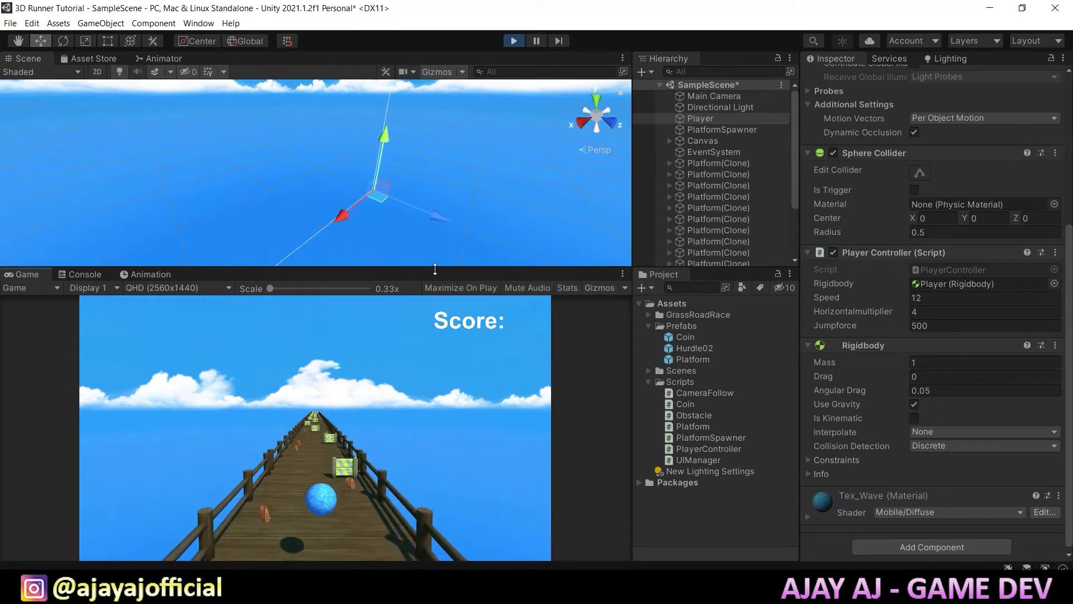
Steer the ball left and right, jump it with Space, then stop Play mode.
key(Left)
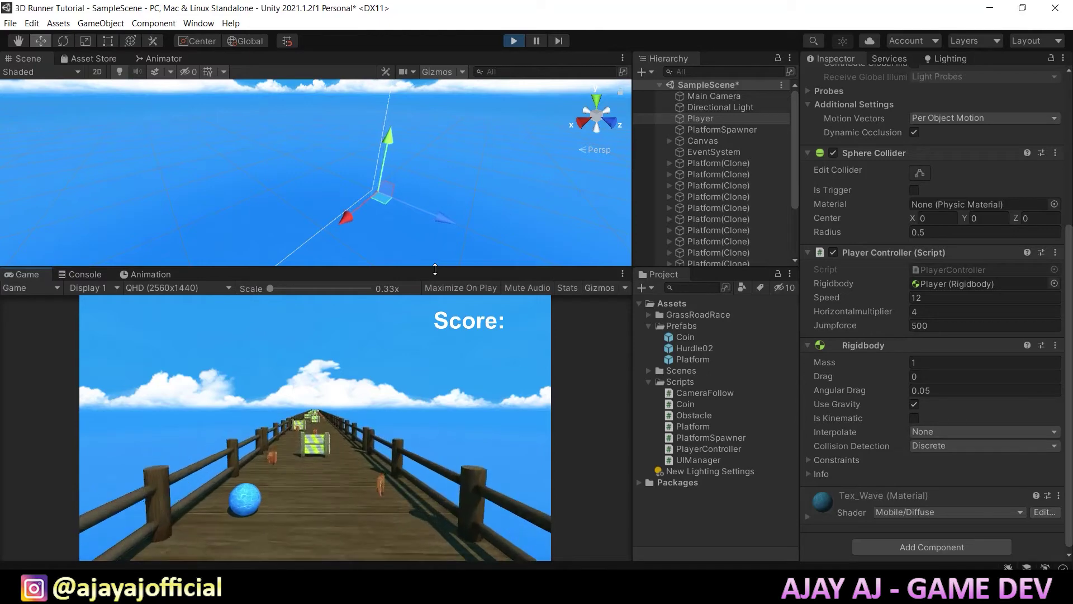
key(space)
key(Right)
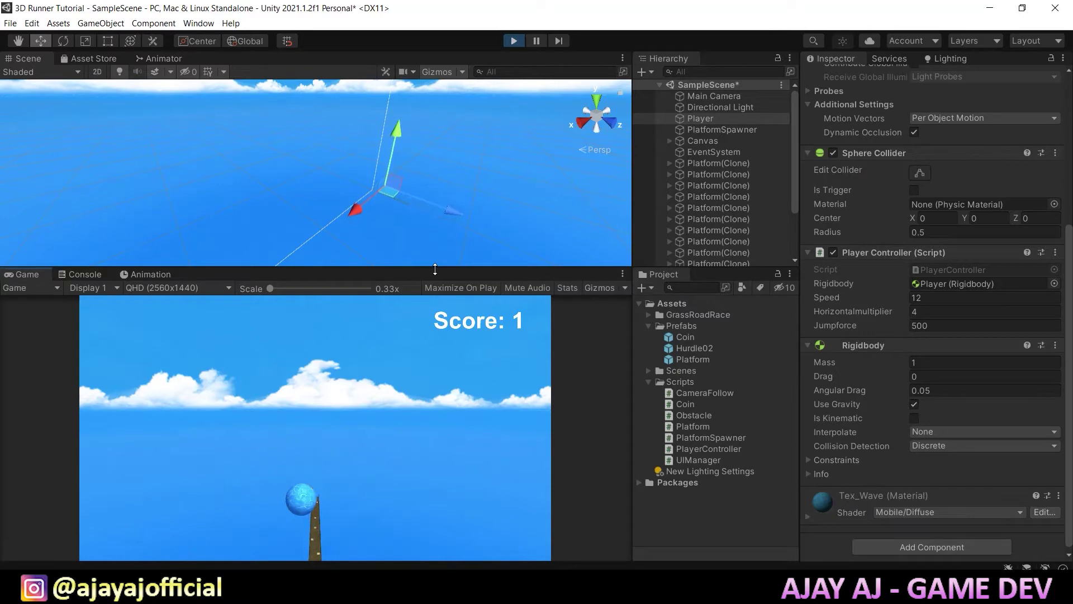
key(Right)
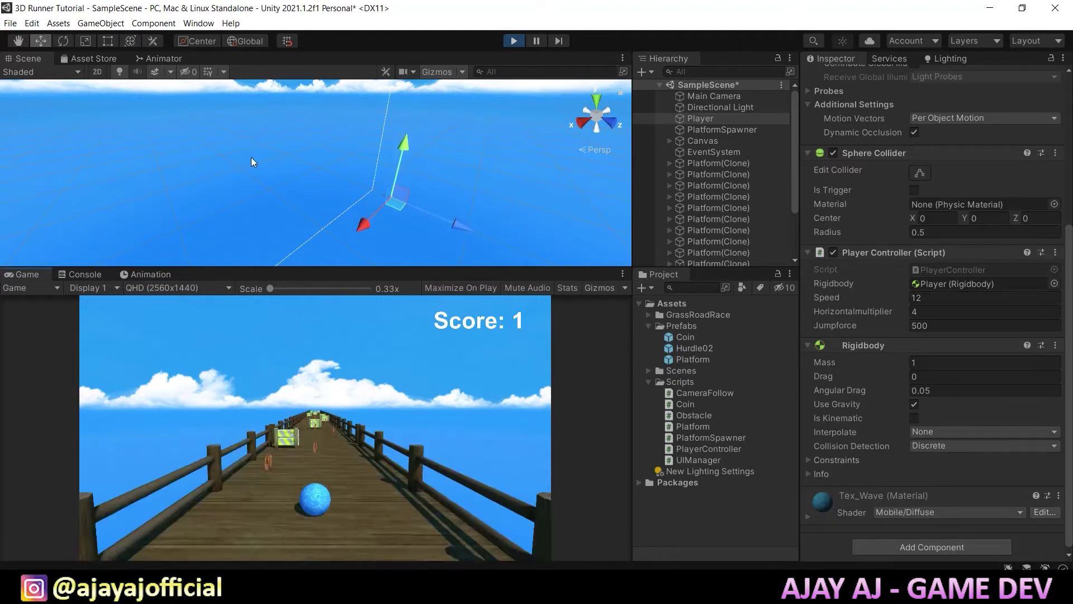
click(514, 41)
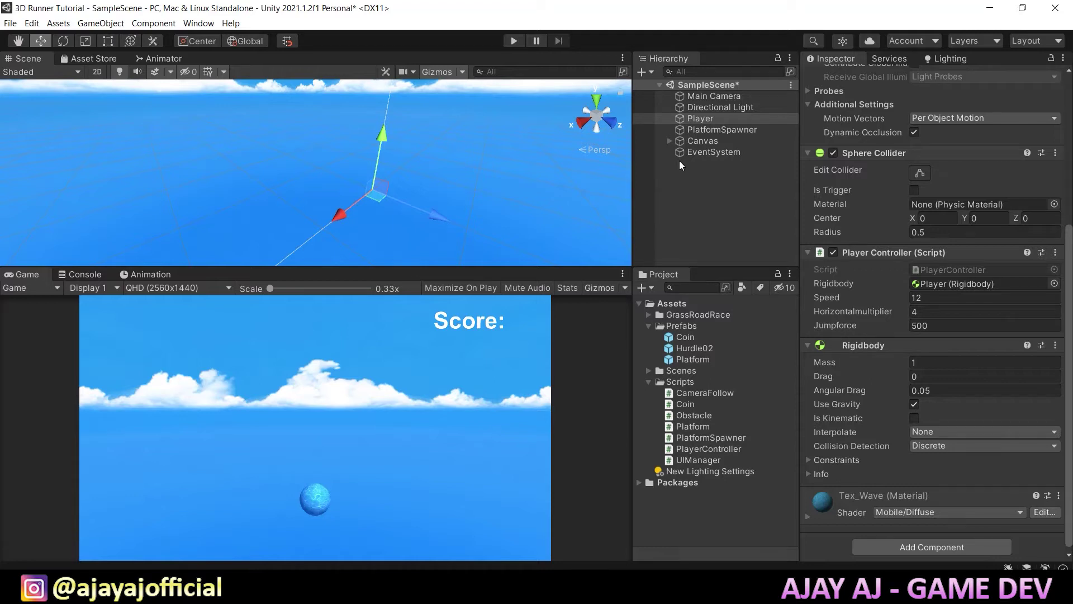
In Jump(), add float height = GetComponent<Collider>().bounds.size.y;.
double_click(975, 270)
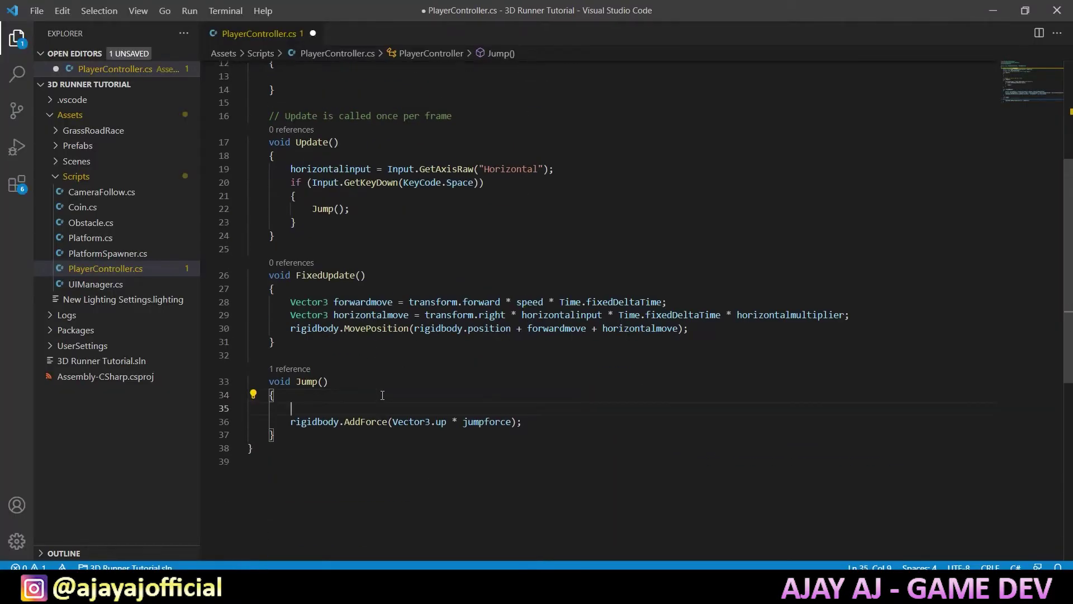
key(Return)
text(flo)
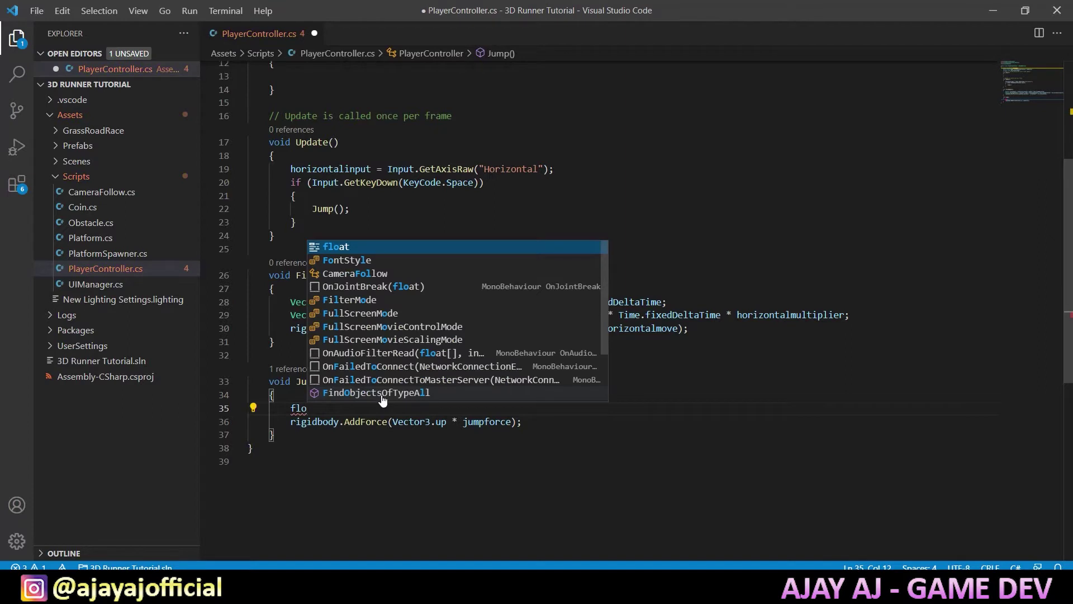
key(Tab)
text(height = )
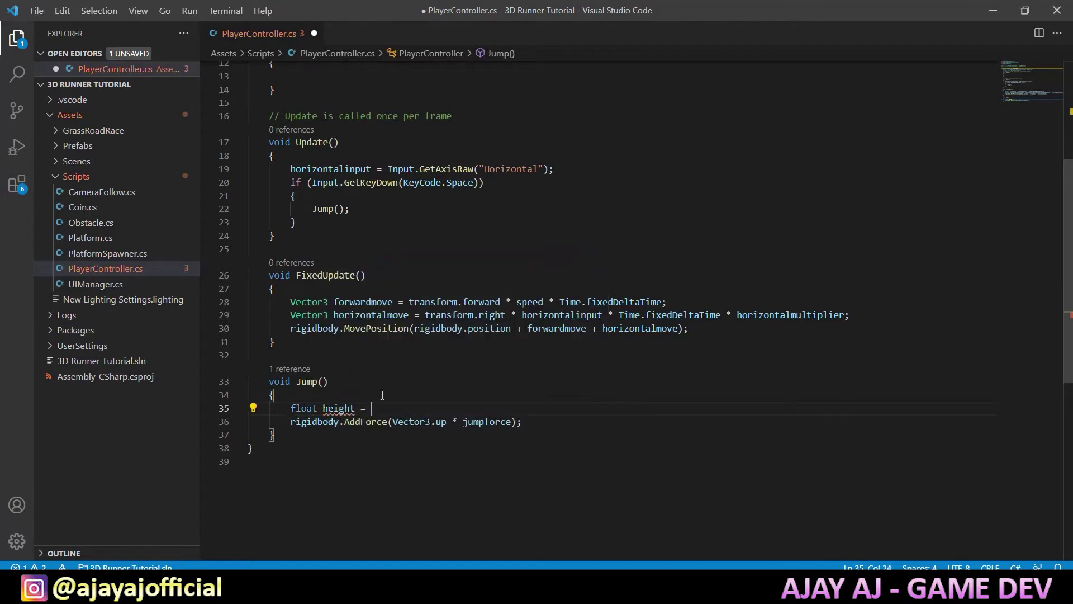
text(Get)
key(Tab)
text(<)
text(Collide)
key(Tab)
text(>().)
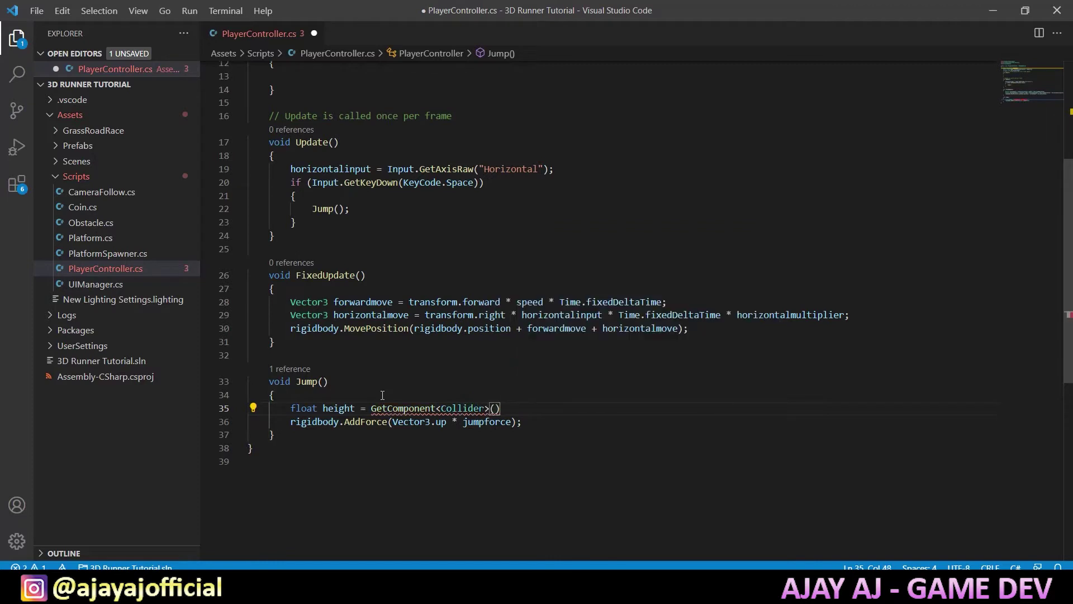
text(bounds.)
text(si)
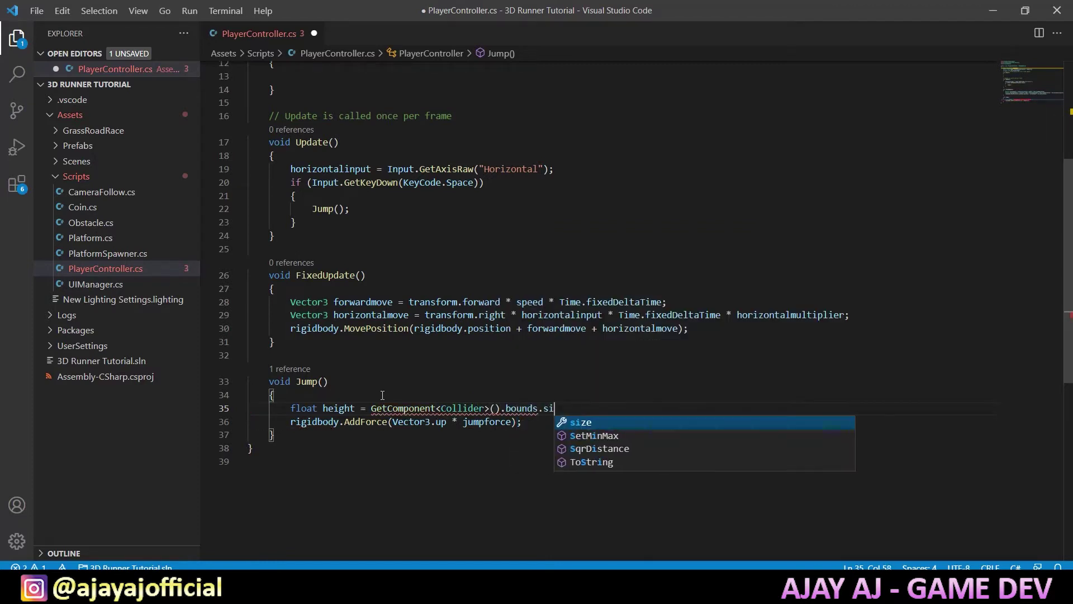
text(ze.u)
key(BackSpace)
text(y;)
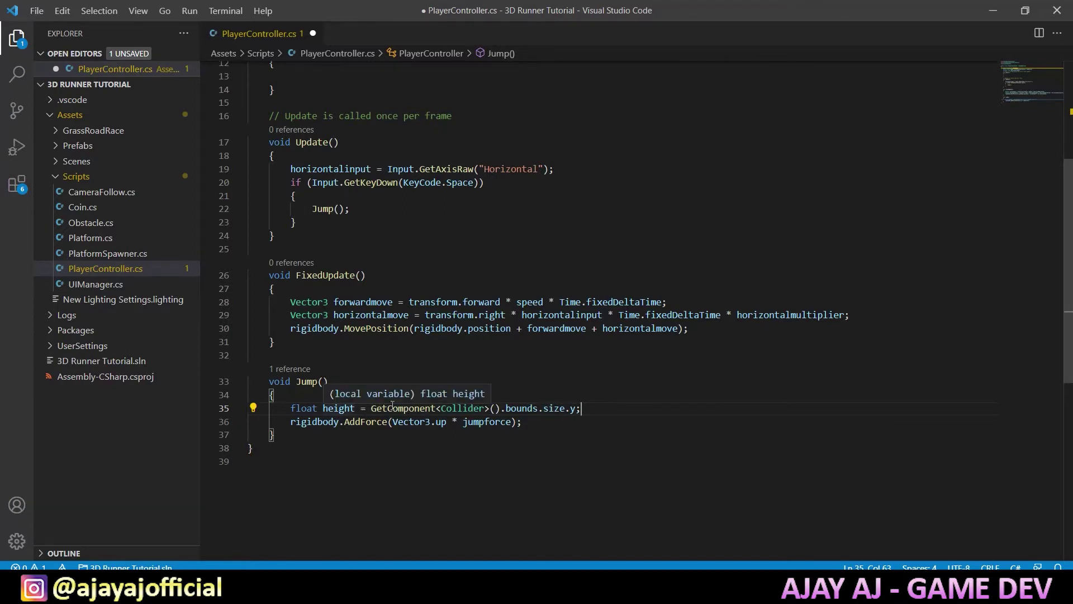
Start bool isgrounded = Physics.Raycast(transform.position, Vector3.down, below the height line.
click(333, 408)
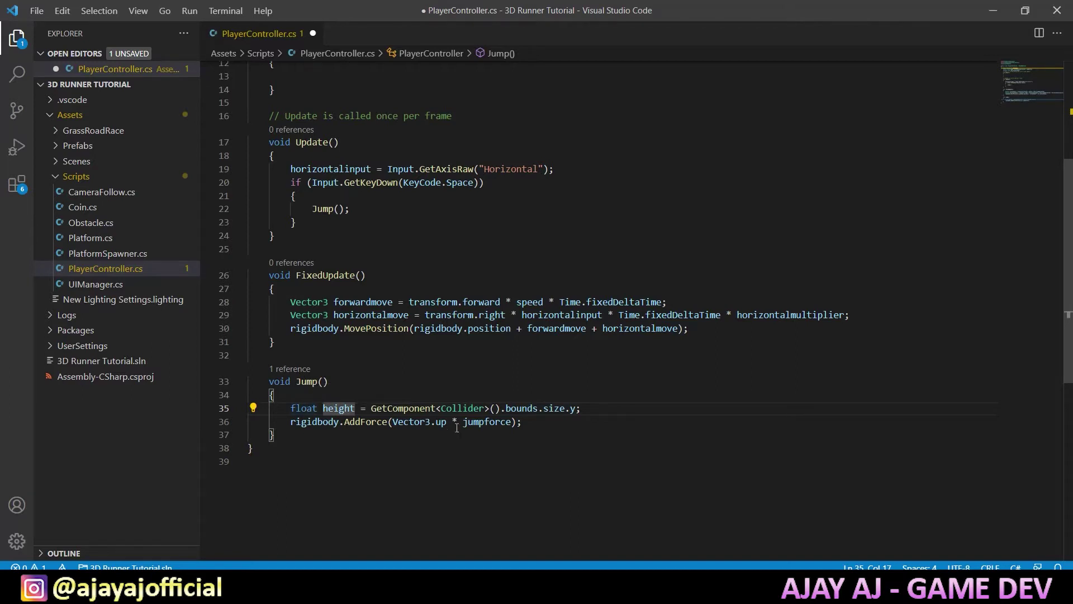
click(616, 407)
key(Return)
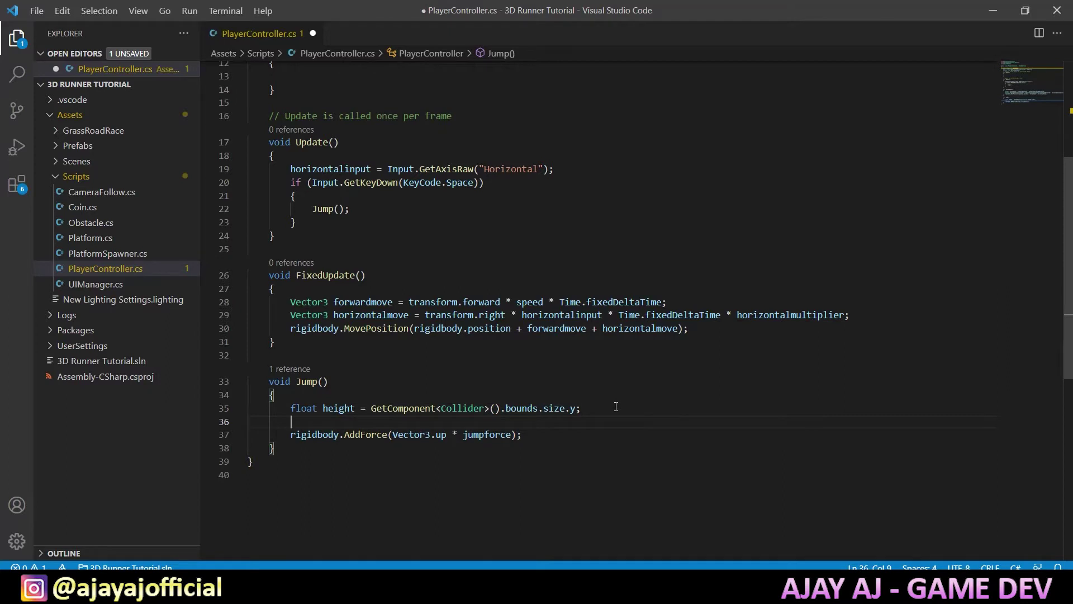
text(bool is)
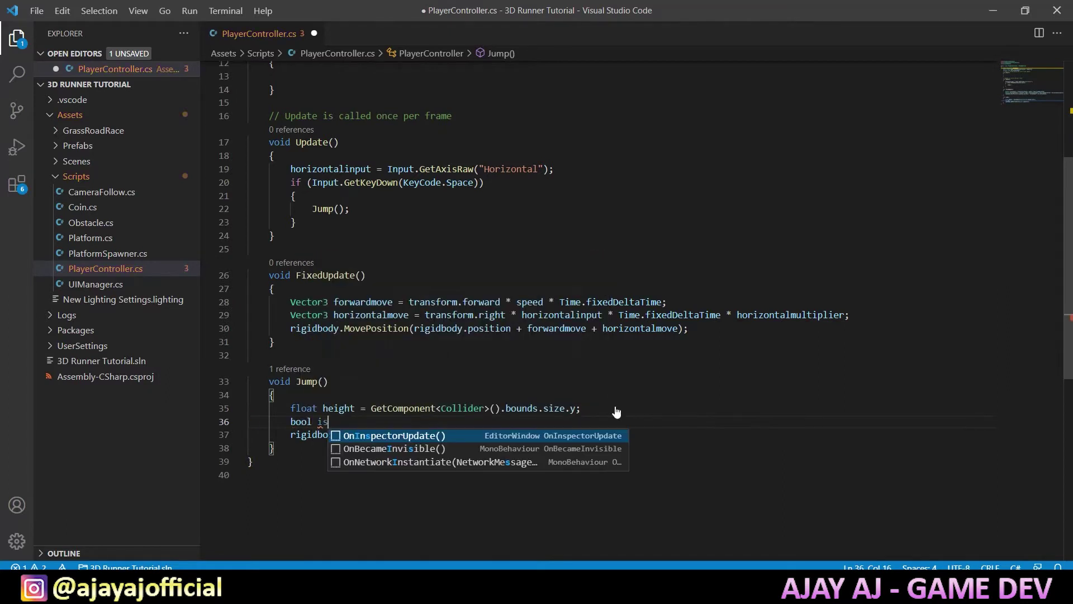
text(grounded =)
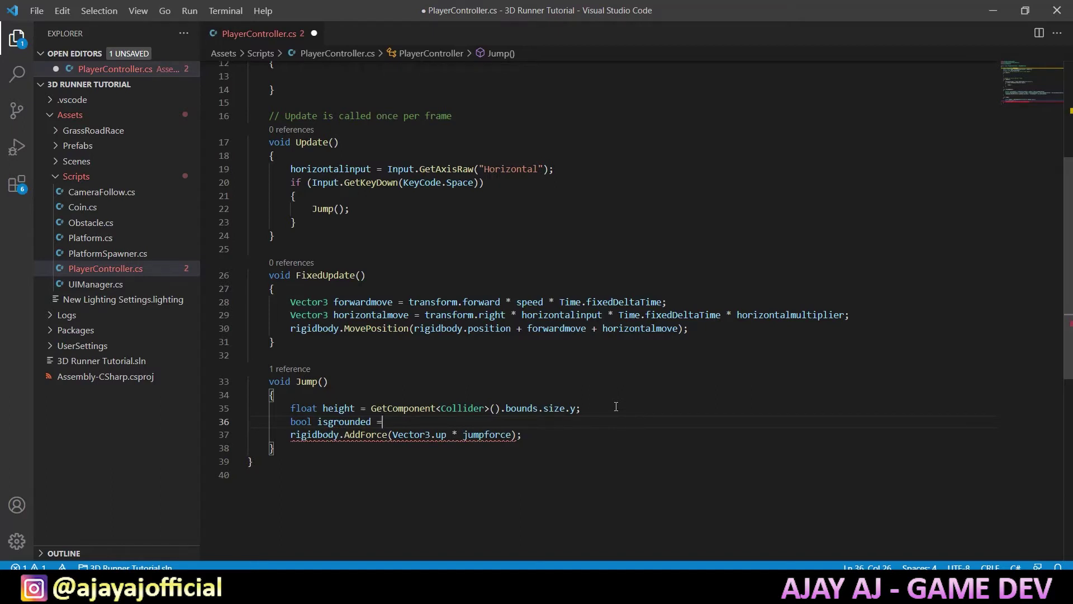
text( Physics.)
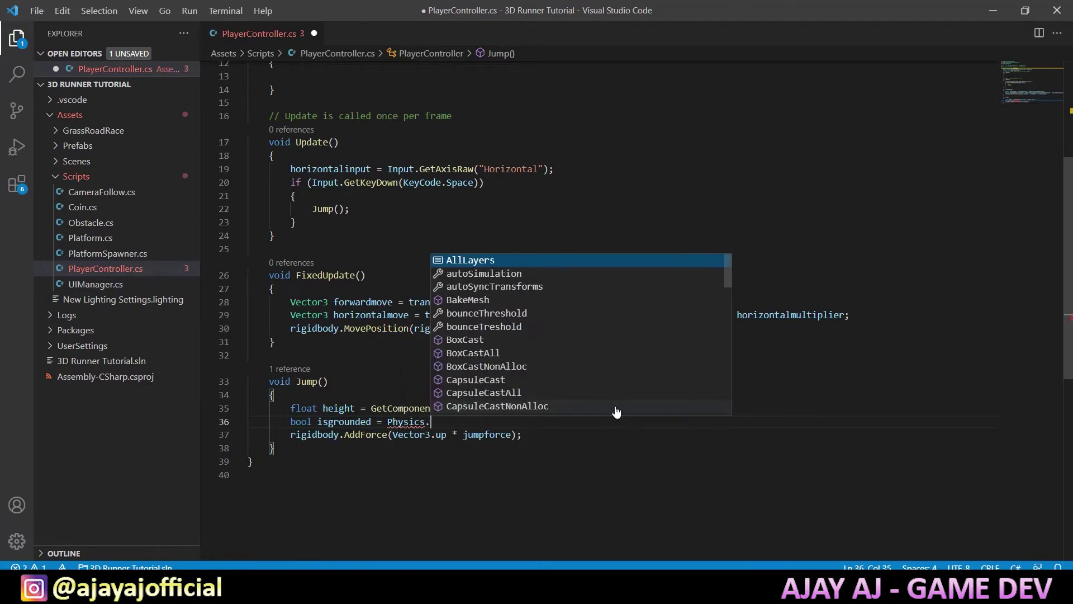
text(Raycast()
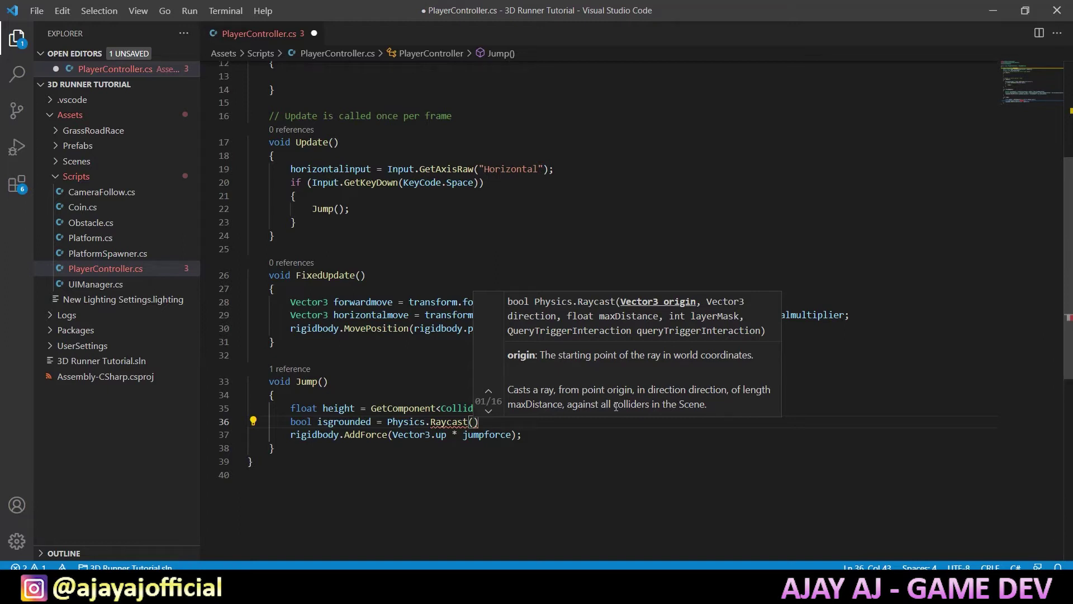
text(transform.po)
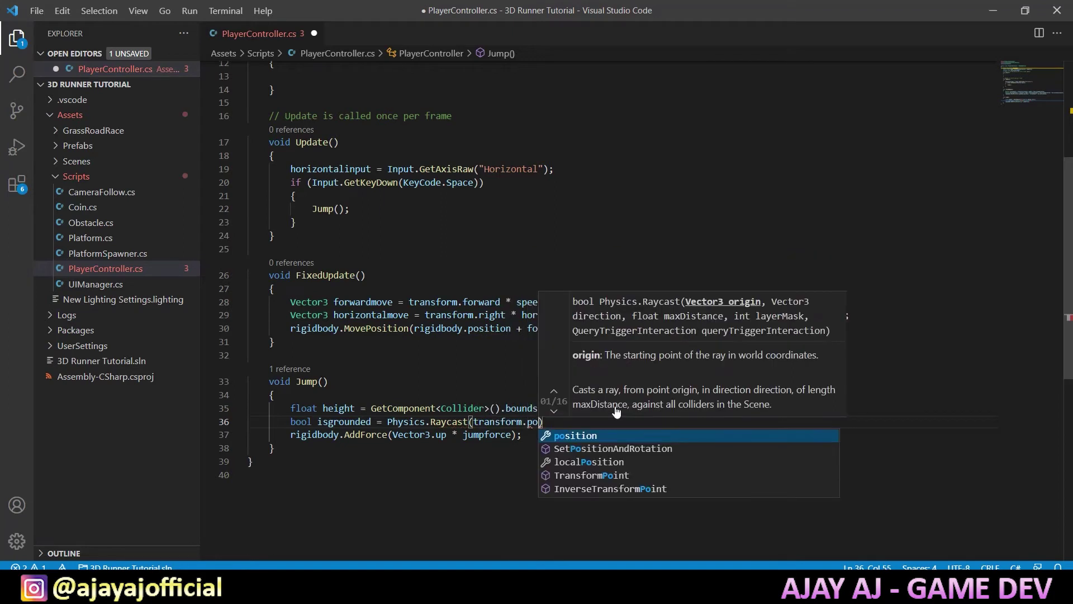
key(Tab)
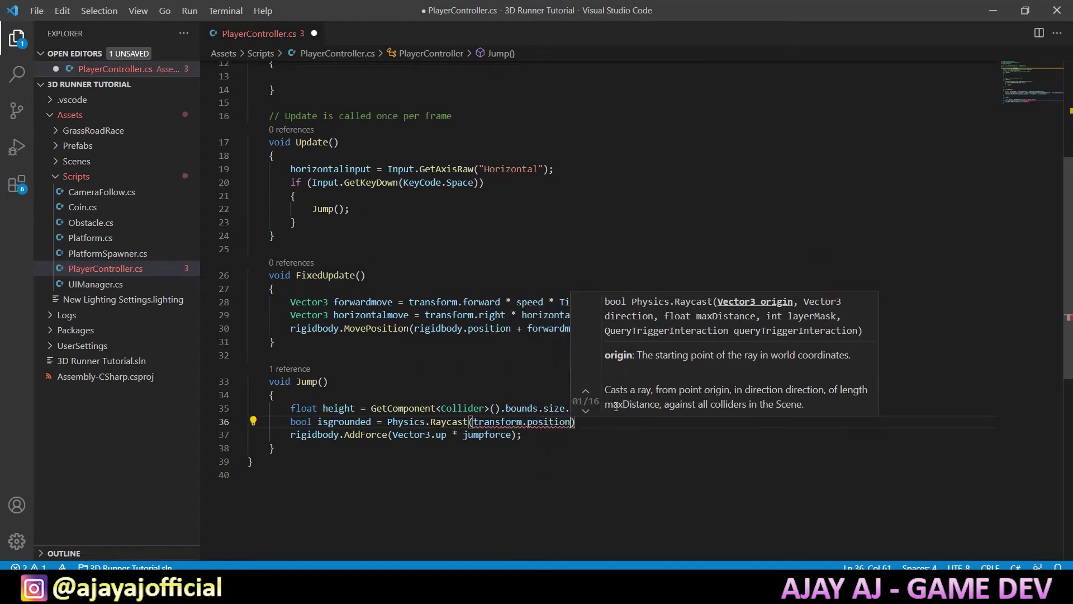
text(, )
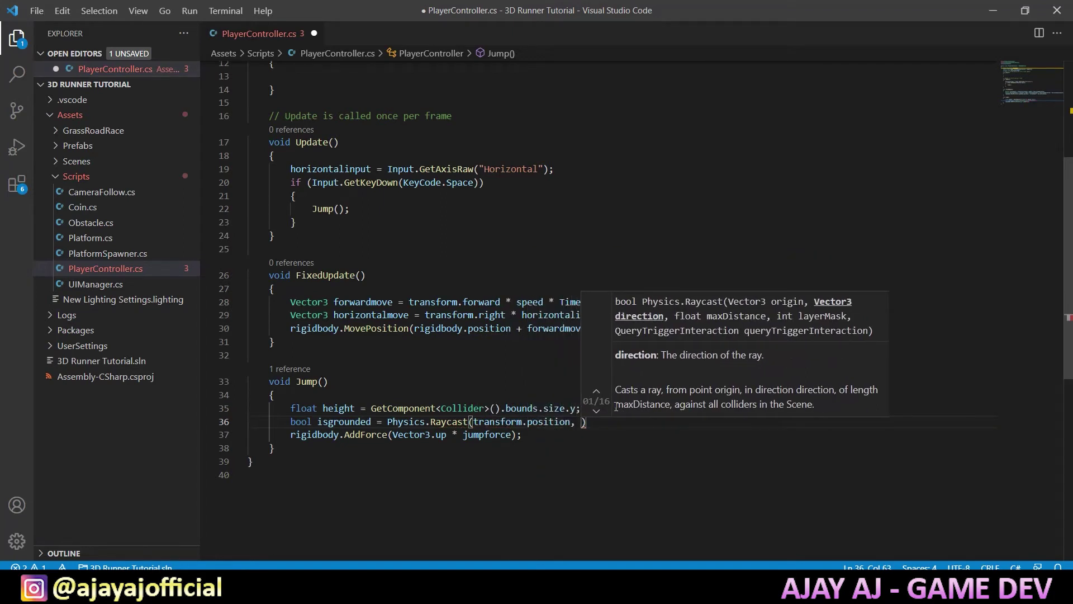
text(VE)
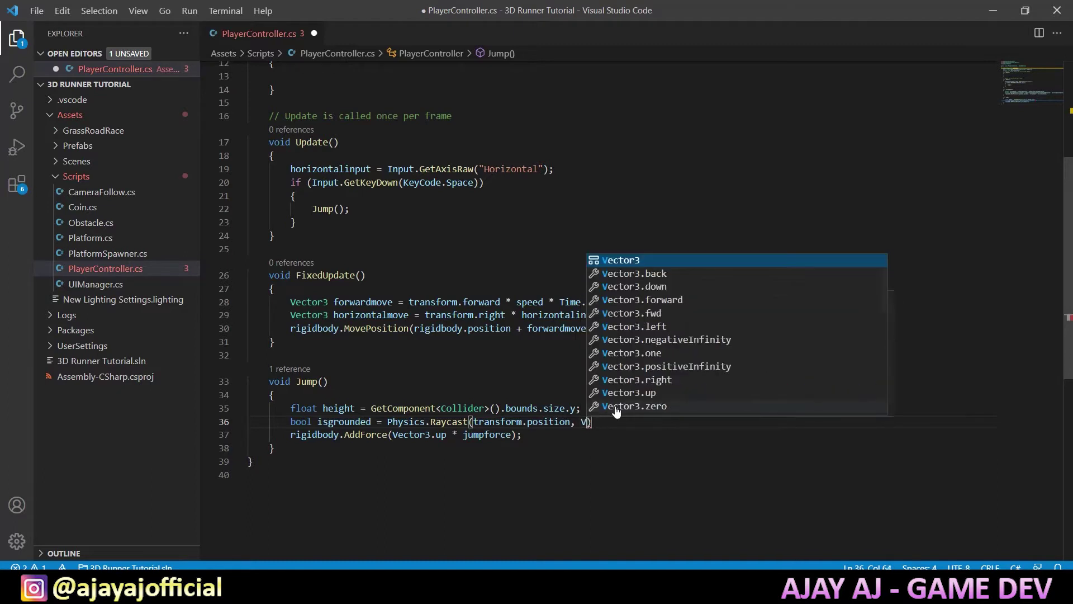
text(ct)
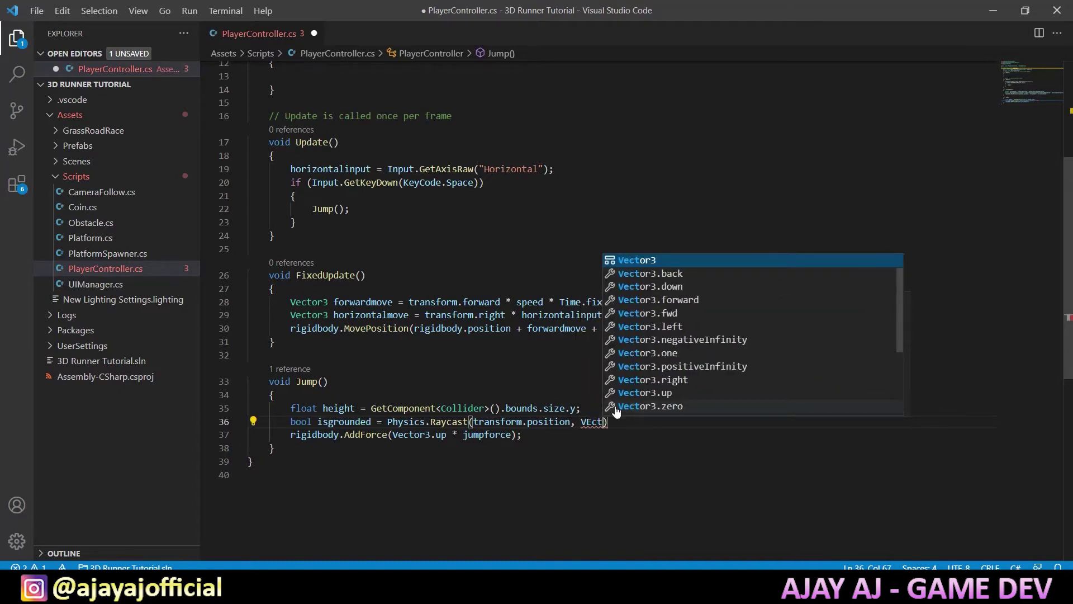
key(Down)
key(Down)
key(Return)
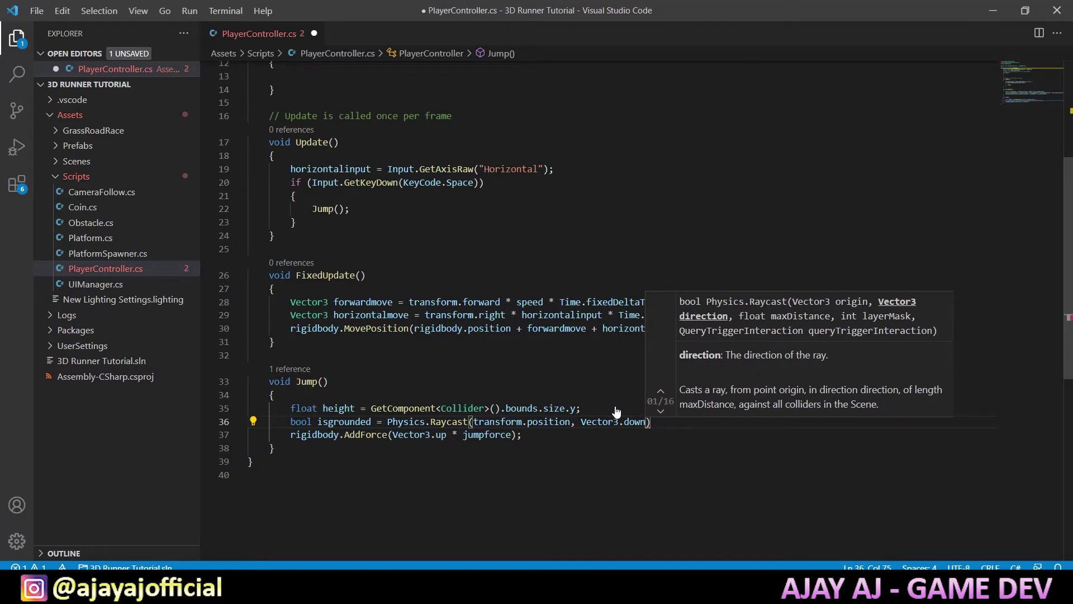
text(,)
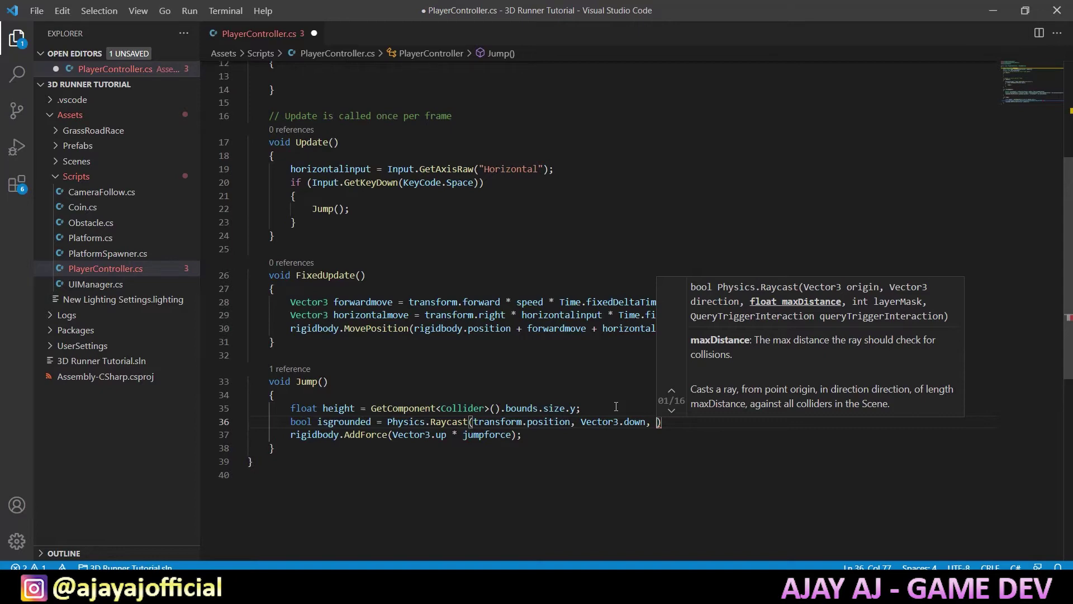
key(Escape)
key(alt+Tab)
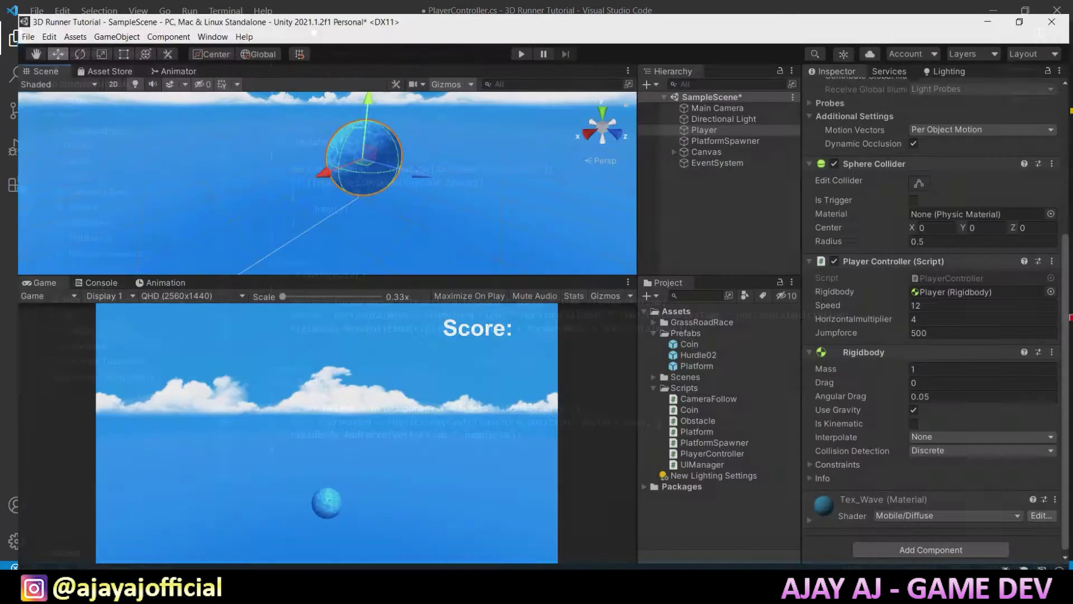
key(w)
key(f)
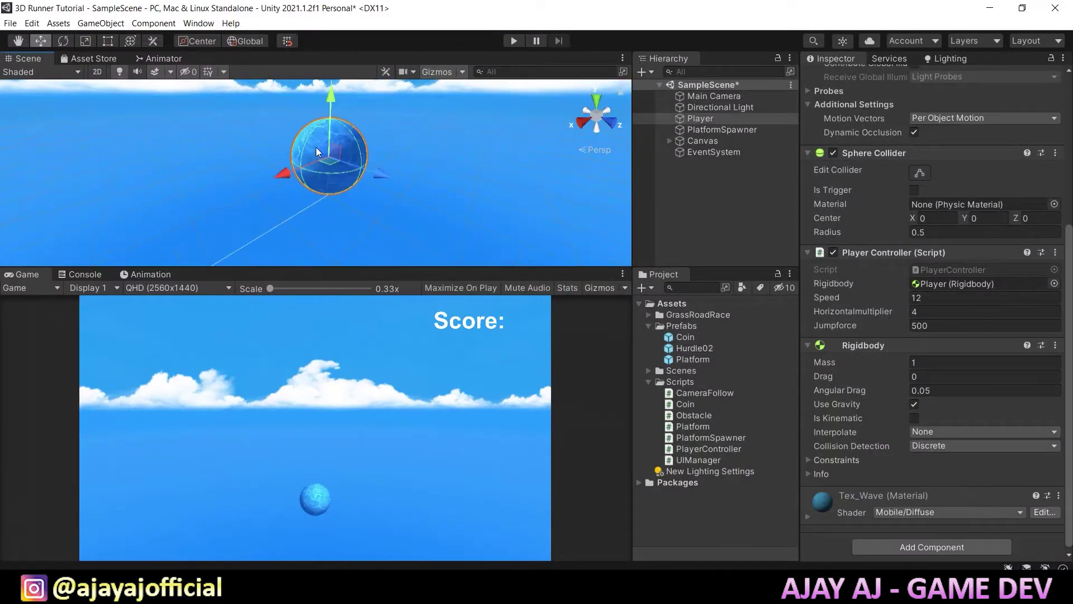
mouse_move(335, 164)
middle_down()
mouse_move(341, 186)
mouse_move(361, 136)
middle_up()
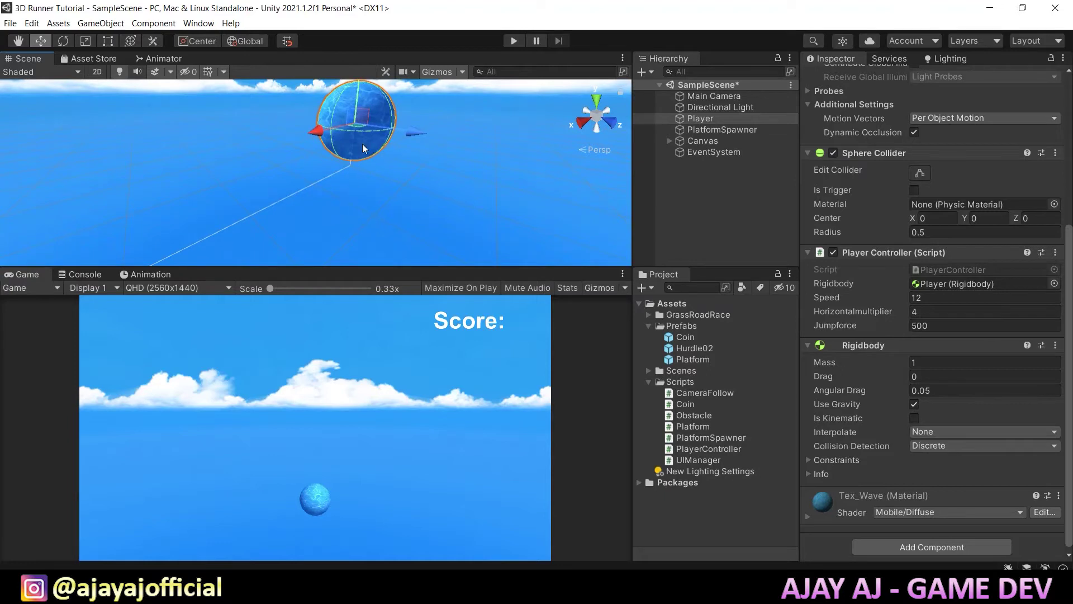
scroll(354, 127, up, 4)
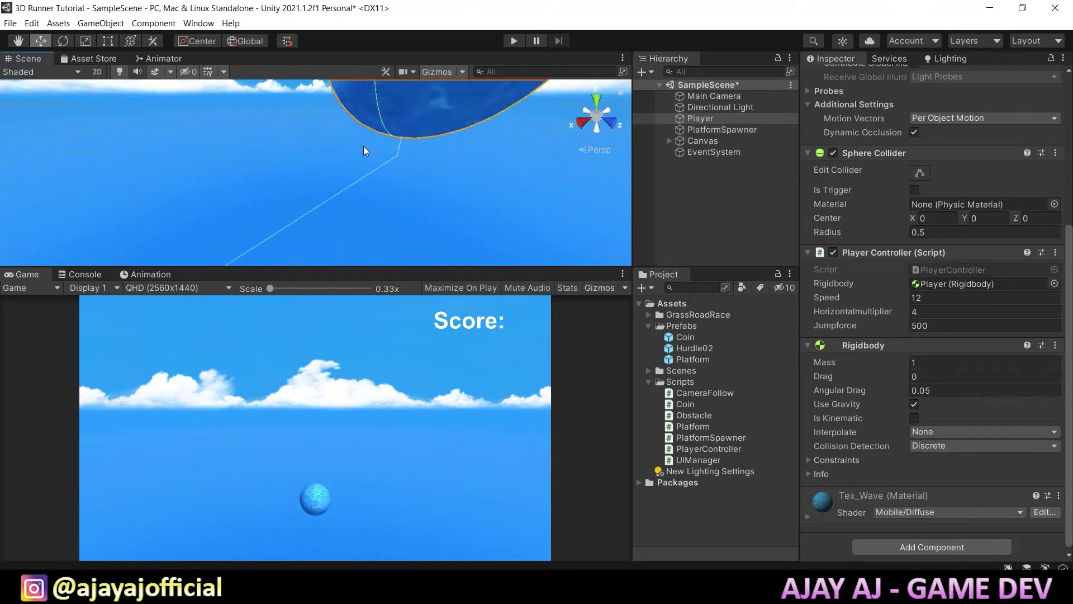
scroll(369, 118, down, 2)
middle_drag(371, 136, 370, 183)
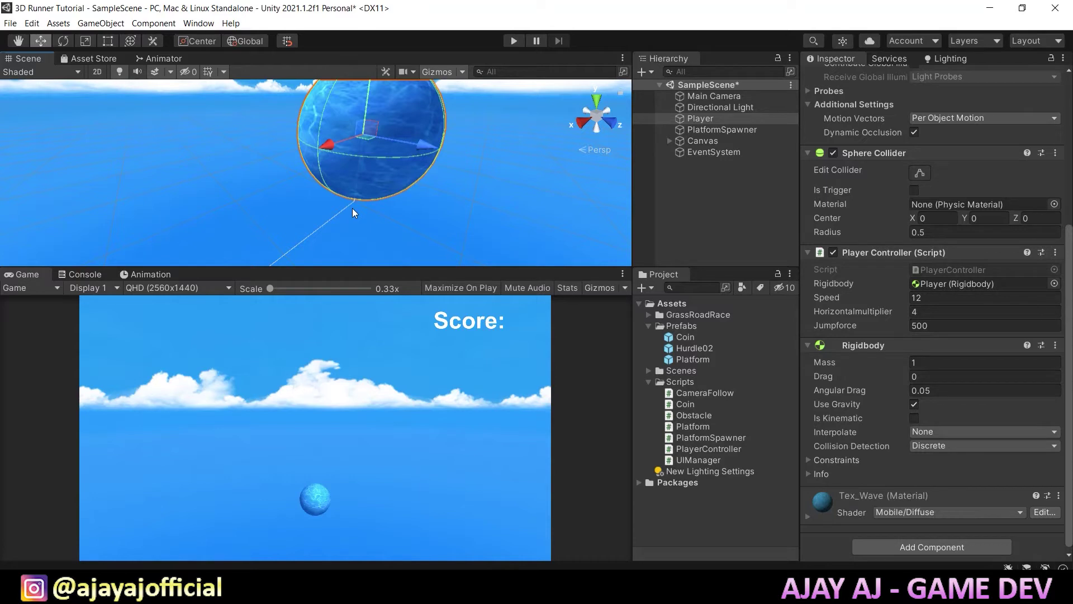
scroll(415, 193, down, 2)
scroll(415, 193, up, 3)
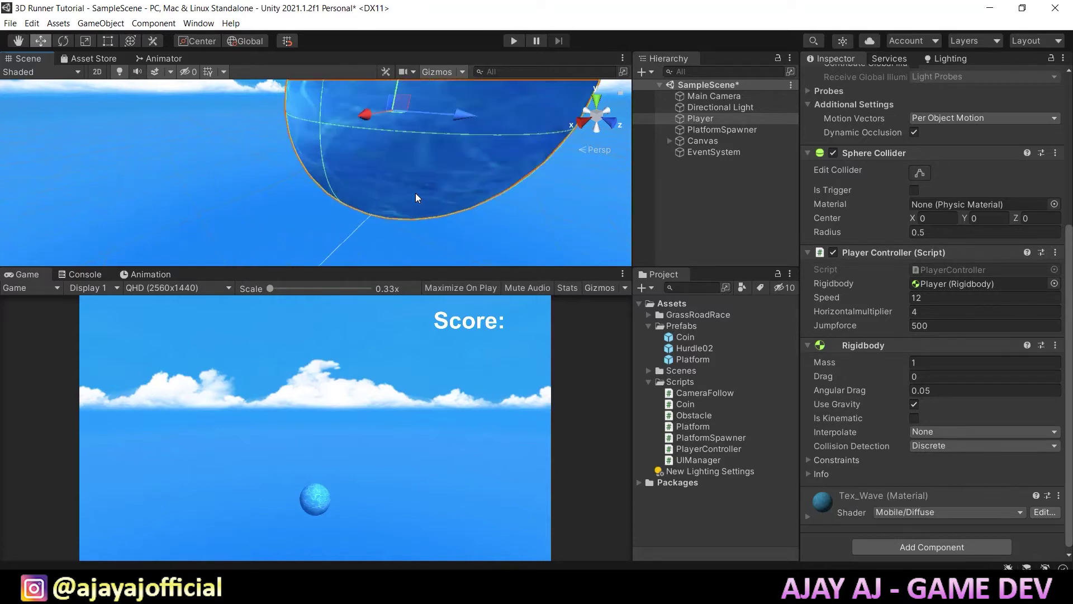
scroll(415, 193, down, 1)
scroll(416, 194, down, 1)
scroll(421, 213, up, 2)
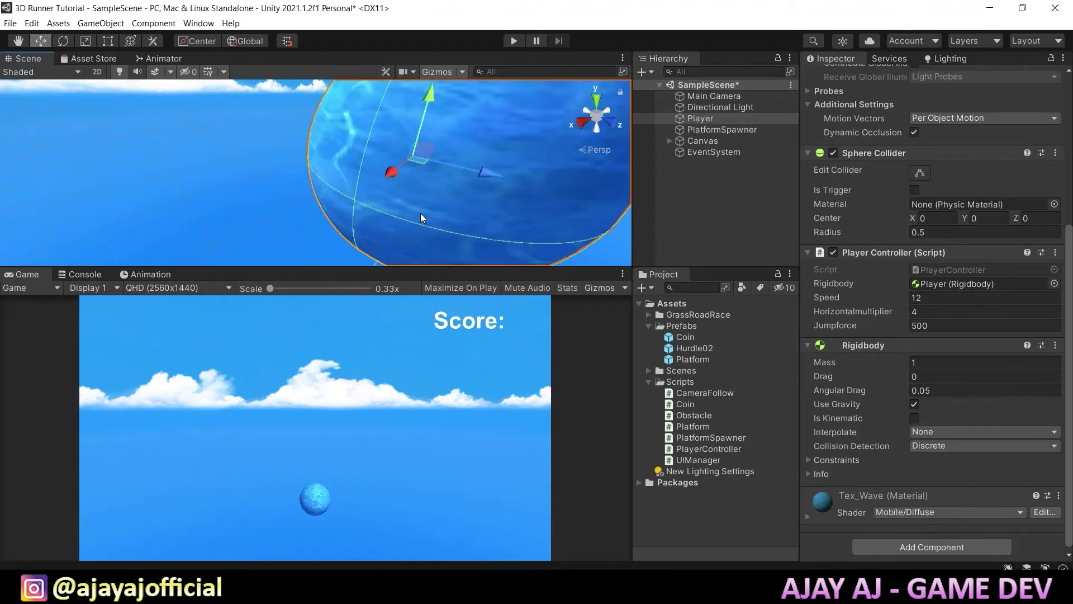
scroll(420, 213, down, 2)
scroll(419, 215, up, 1)
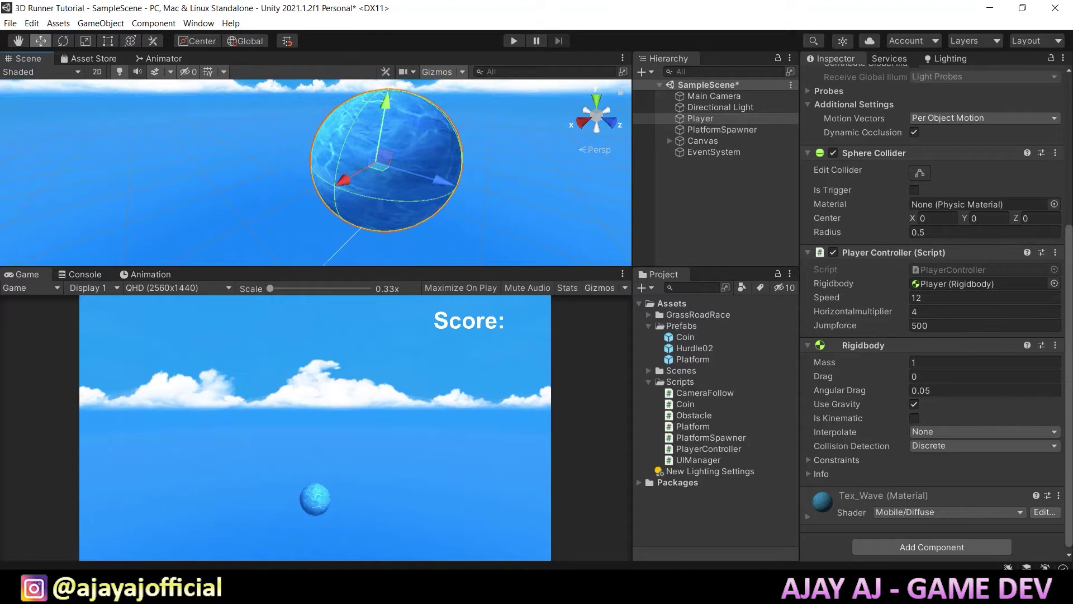
Give the isgrounded Raycast a distance of (height/2)+0.1f.
text(()
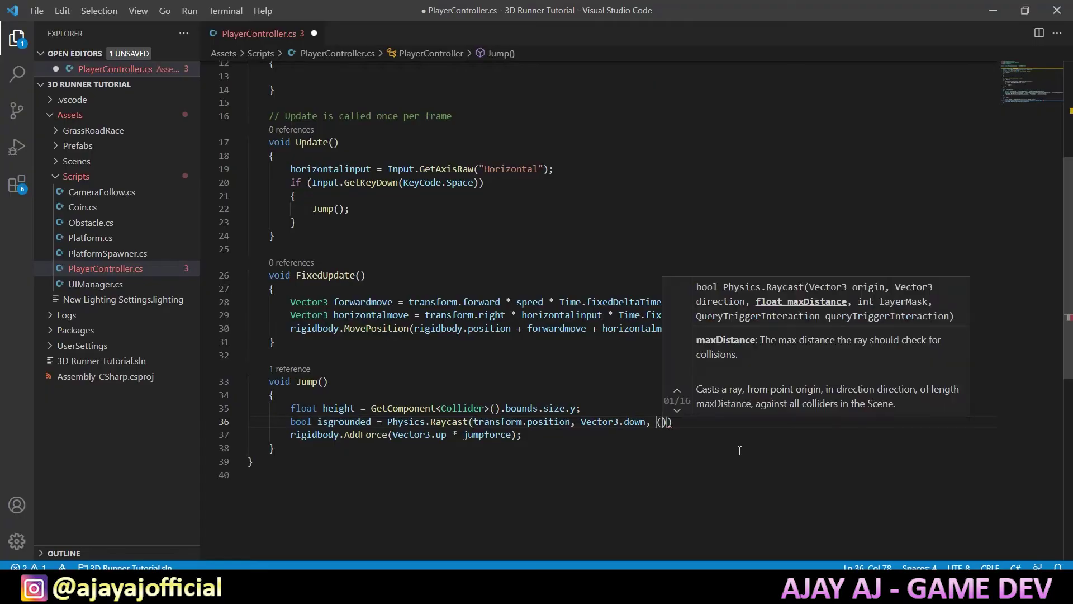
text(he)
key(Tab)
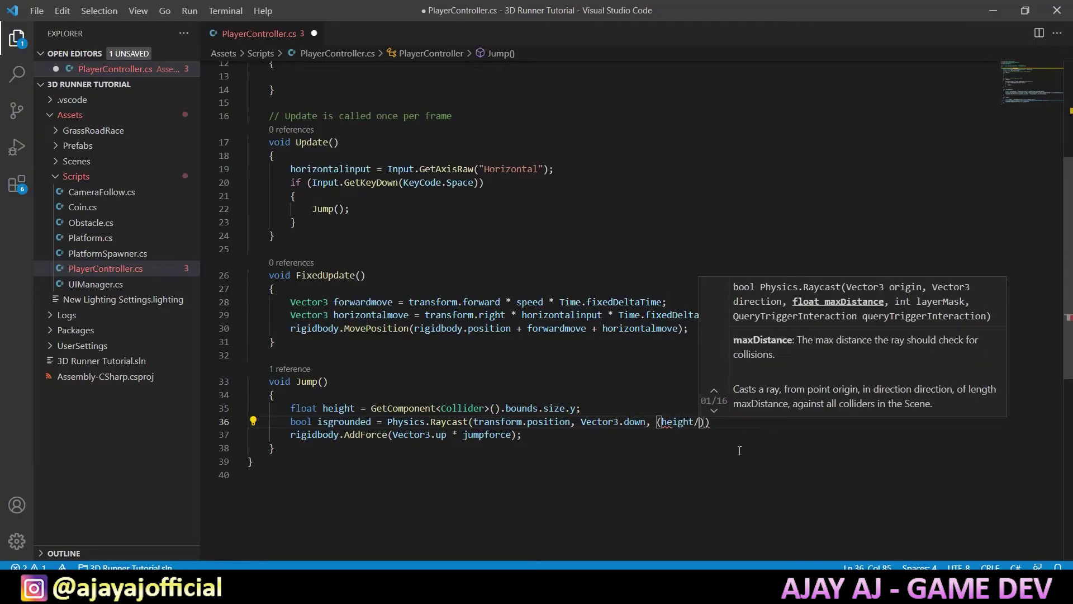
text(/2)+0)
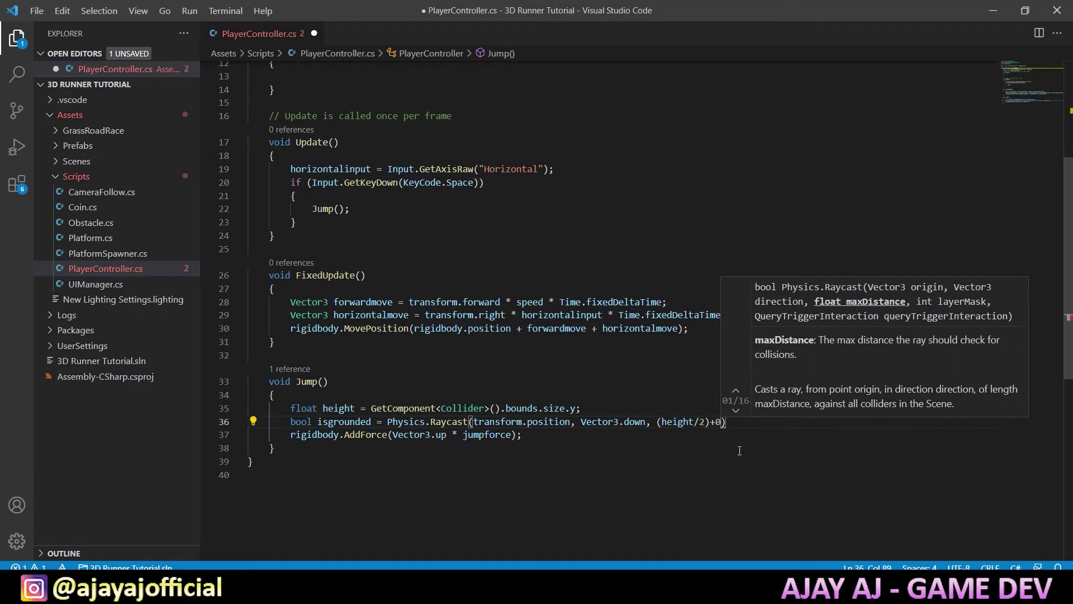
text(.1f)
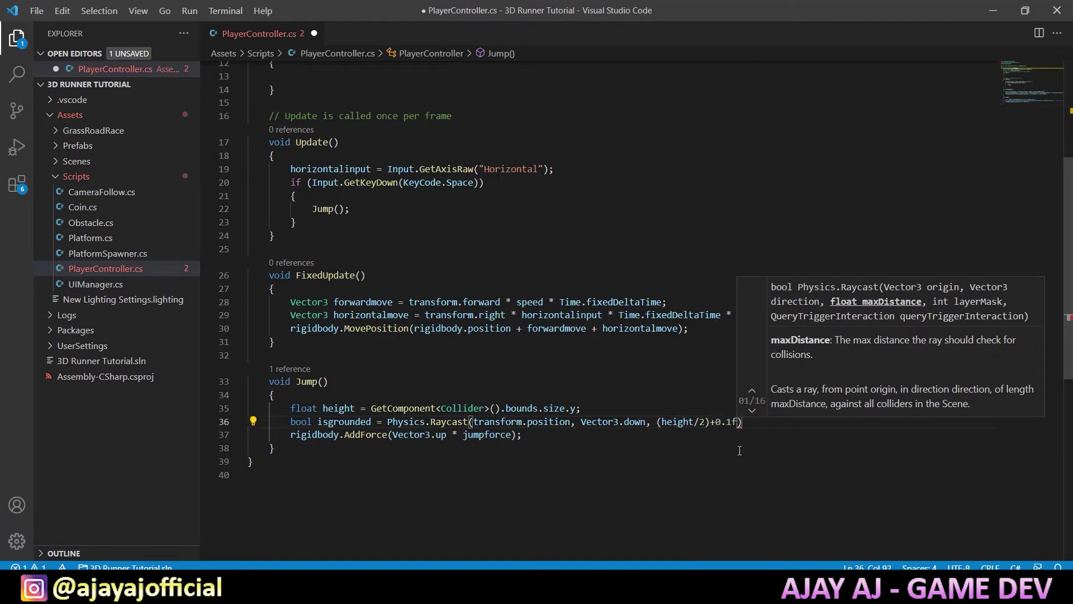
text(,)
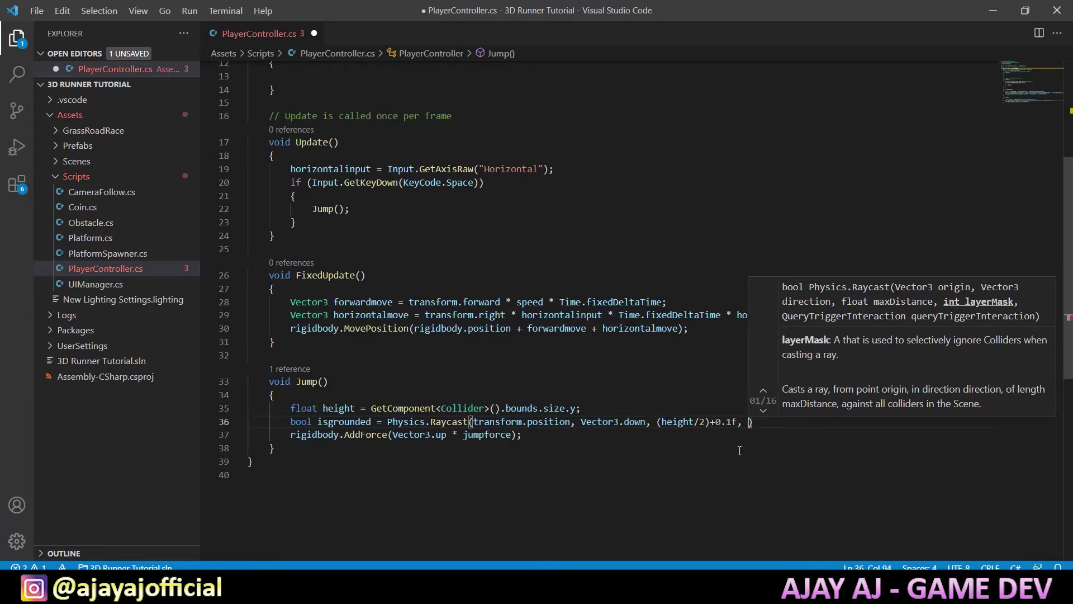
Check scene objects in Unity, then pass groundlayermask and end the Raycast with a semicolon.
key(alt+Tab)
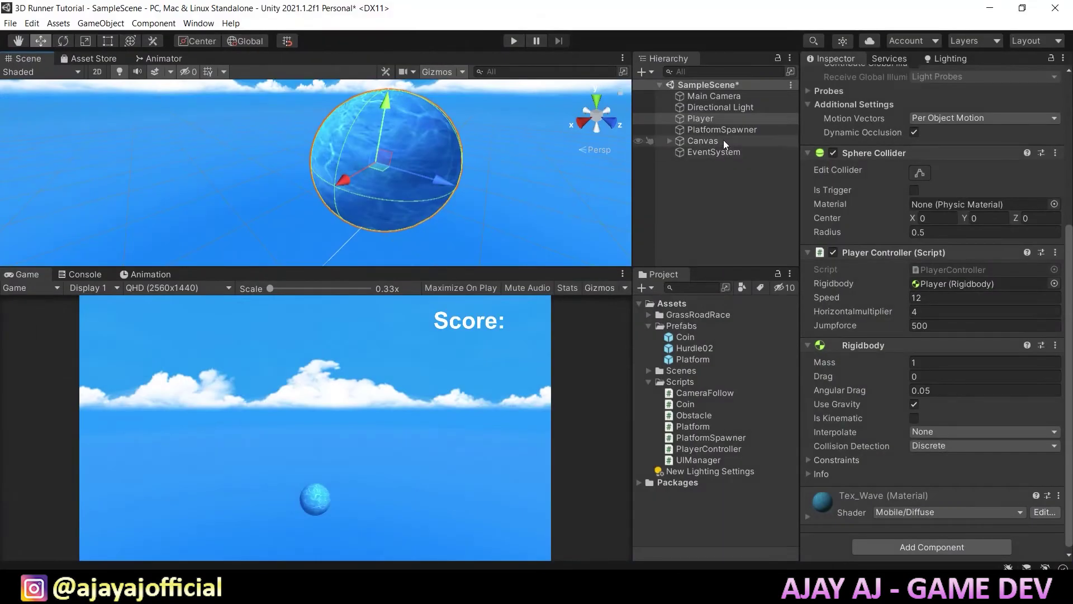
click(720, 107)
click(719, 129)
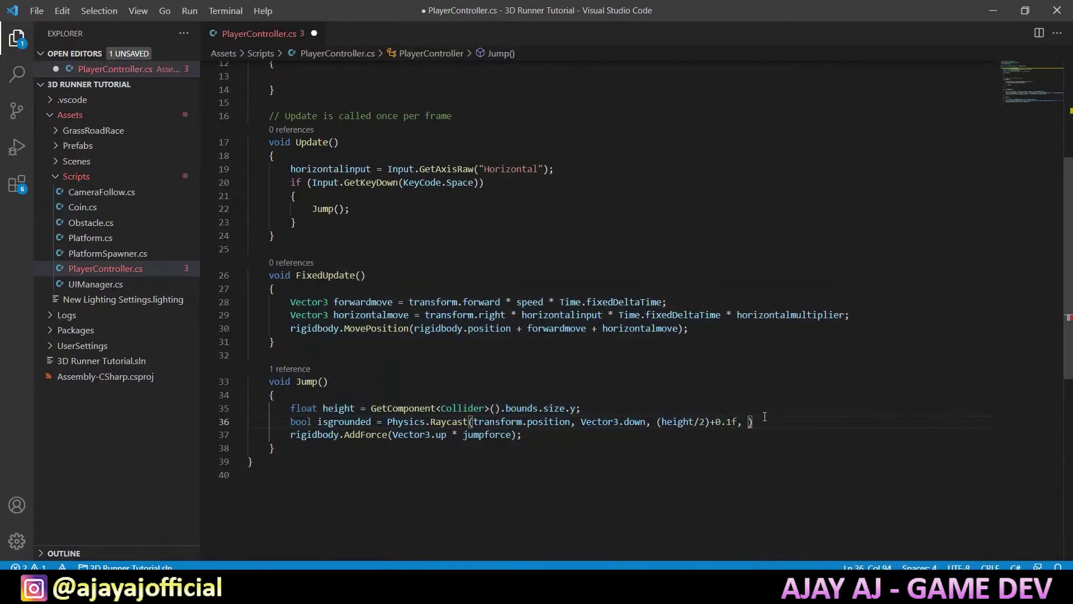
text(groundlaye)
text(rmask)
key(Right)
text(;)
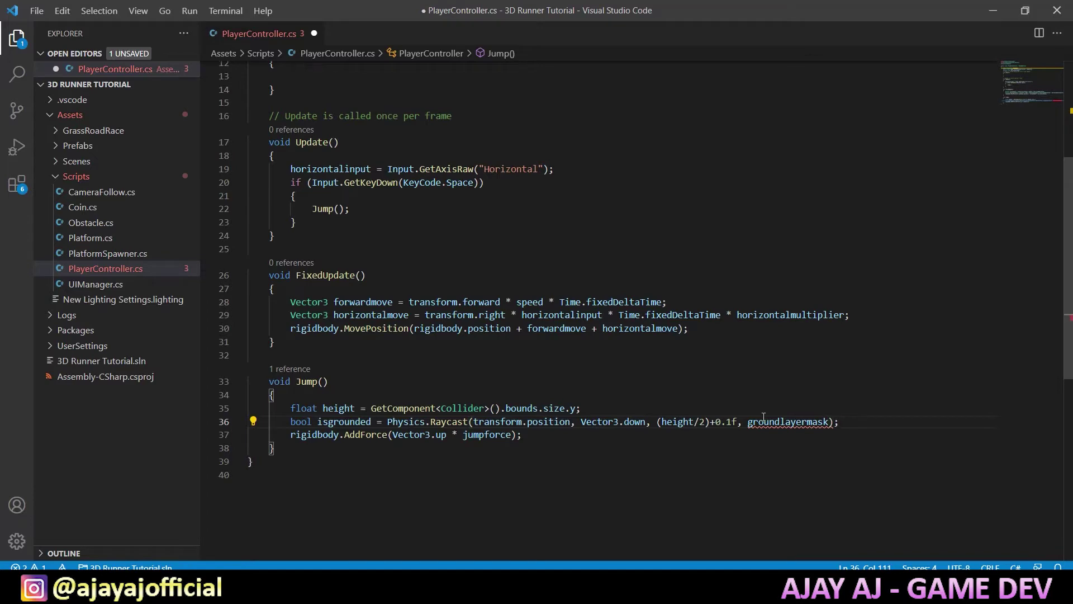
scroll(510, 370, up, 5)
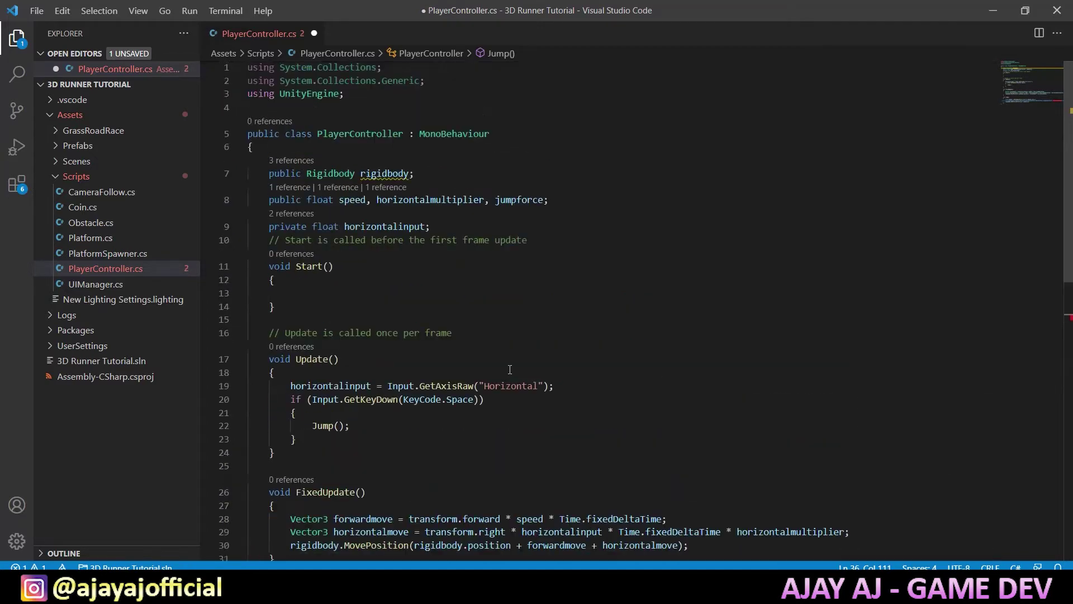
Declare public LayerMask groundlayermask; below the horizontalinput field.
click(512, 228)
key(Return)
text(public Lay)
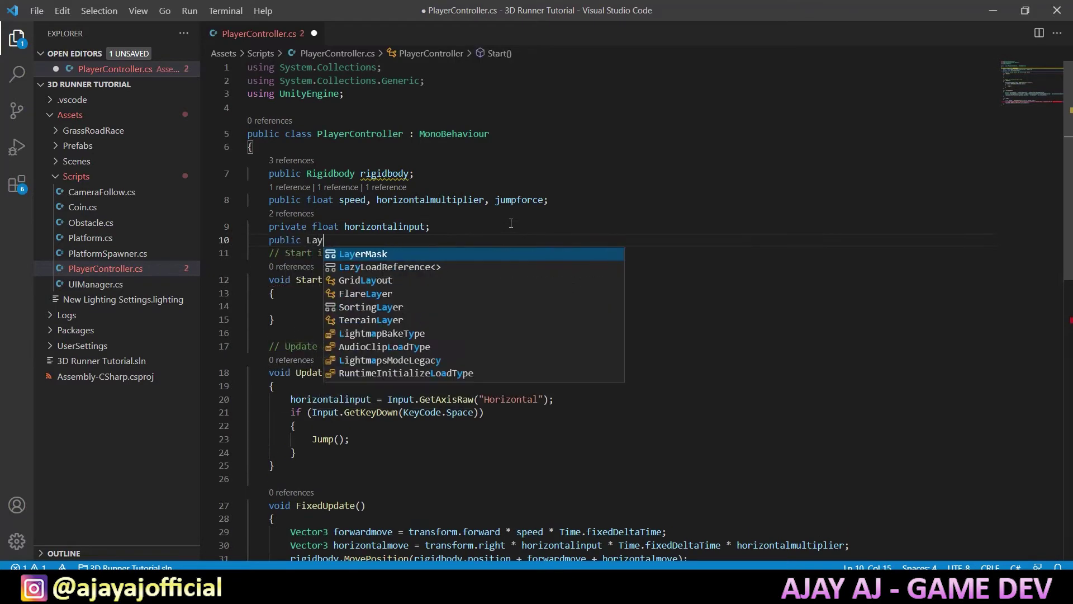
key(Tab)
text(groun)
key(BackSpace)
key(BackSpace)
key(BackSpace)
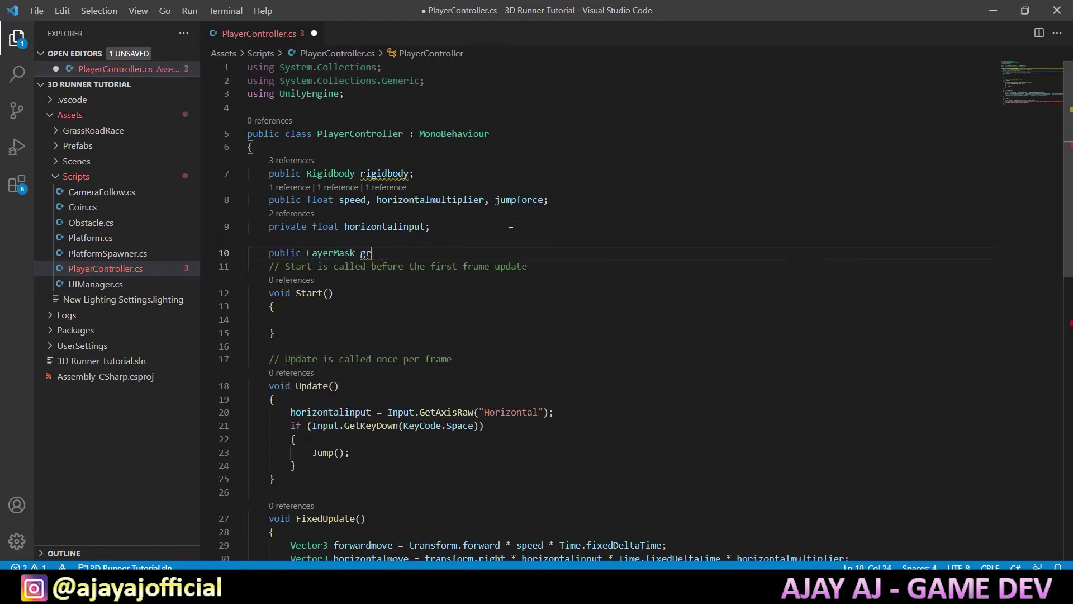
text(oundlayermask)
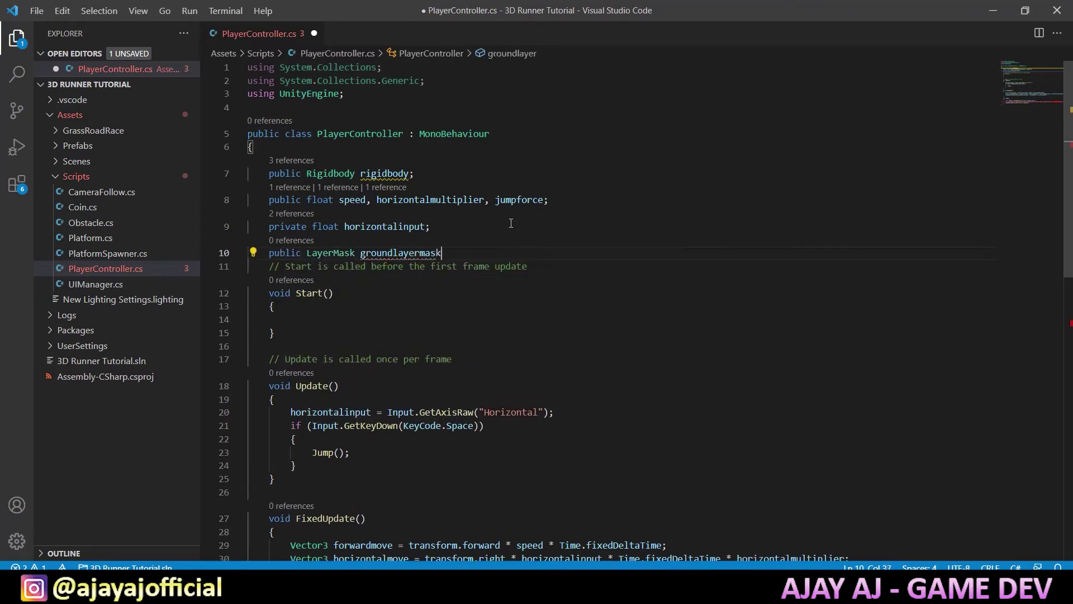
text(;)
Highlight groundlayermask and isgrounded usages, ending at the Raycast line.
double_click(434, 254)
scroll(468, 234, down, 3)
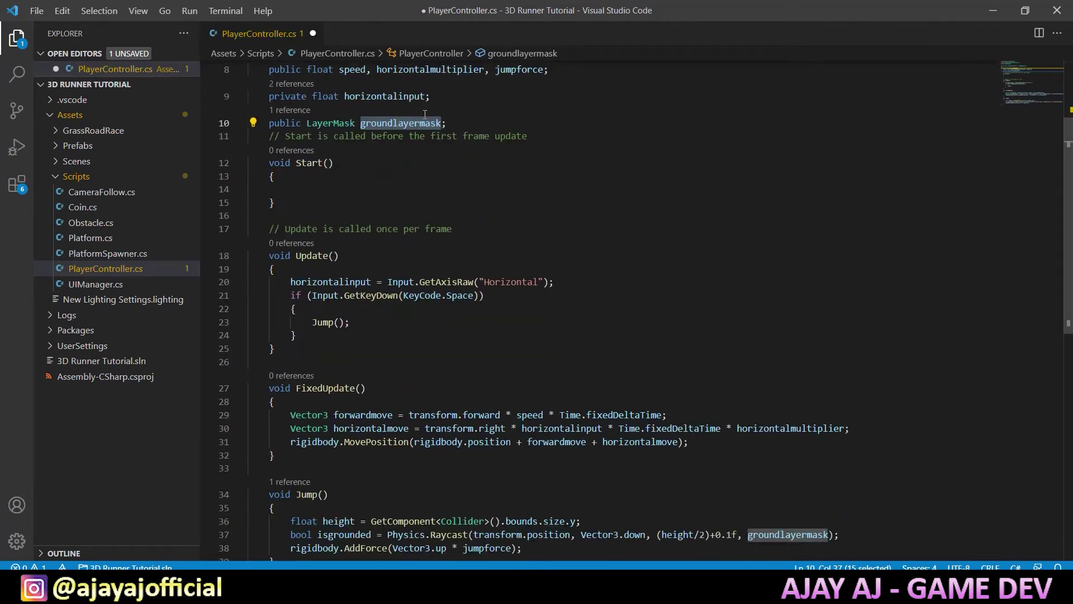
scroll(796, 398, down, 3)
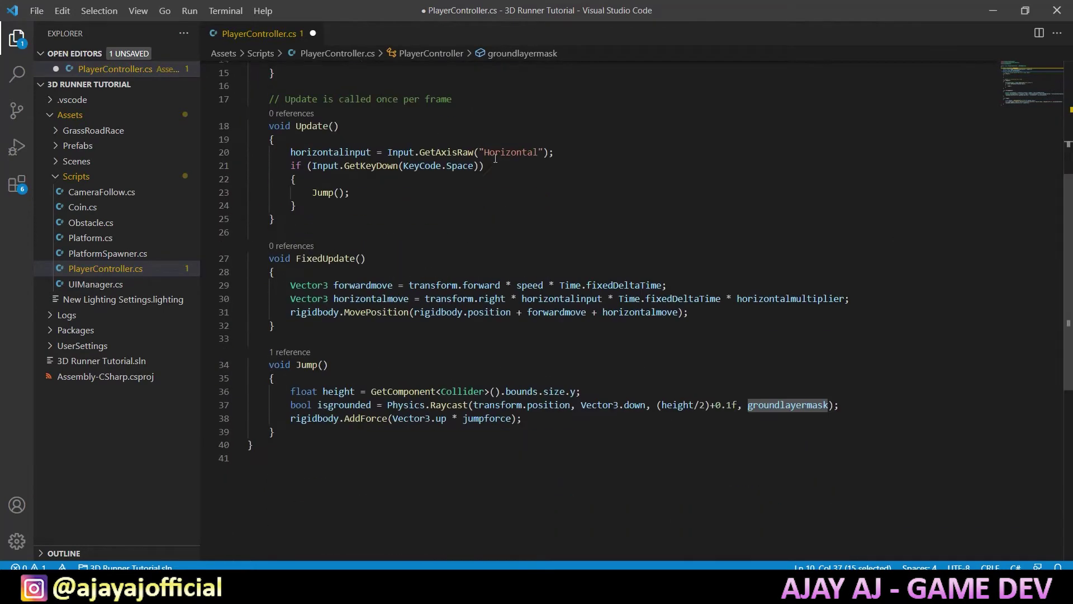
double_click(351, 405)
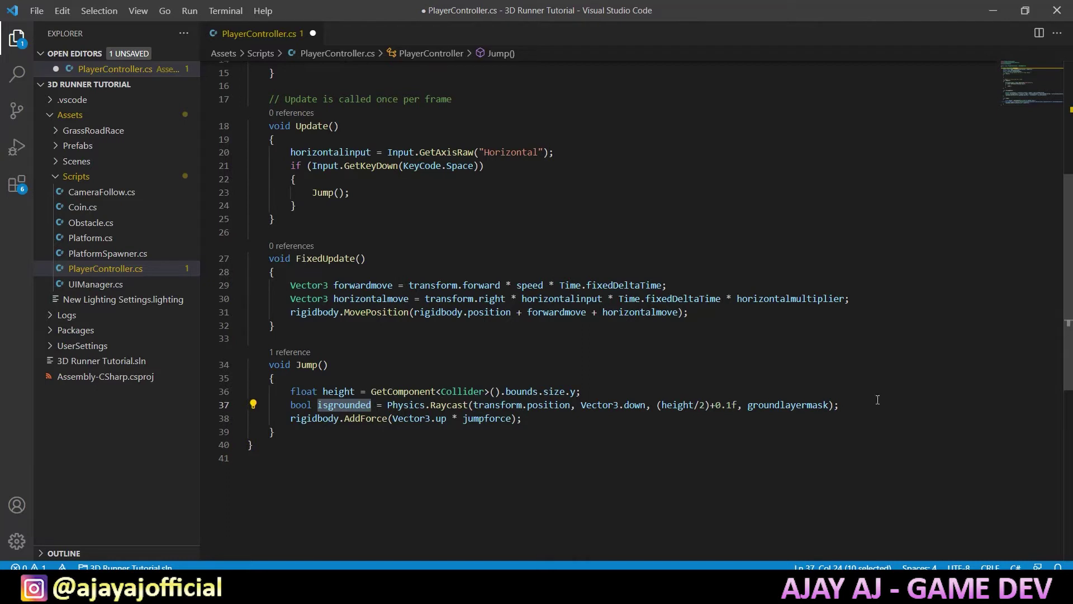
click(837, 404)
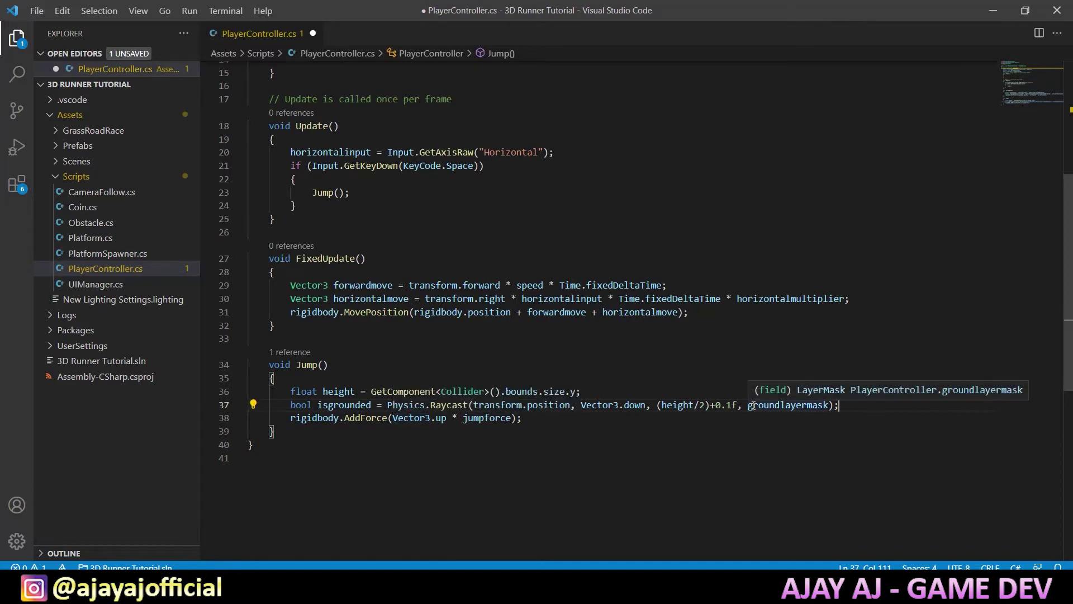
Move the AddForce jump line into a new if (isgrounded) block.
key(Return)
text(if)
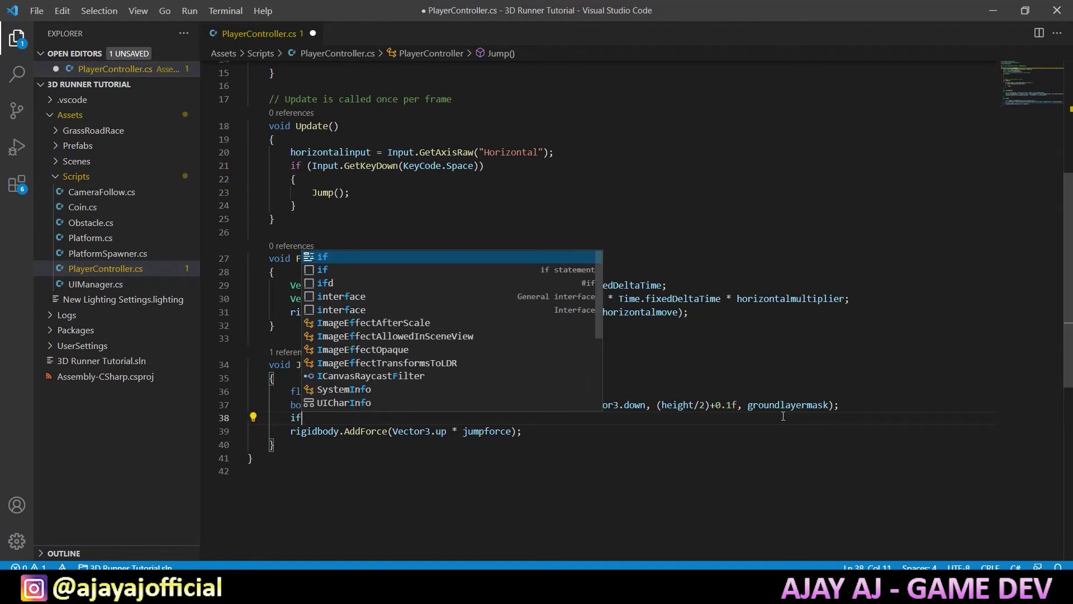
key(Tab)
text(isgro)
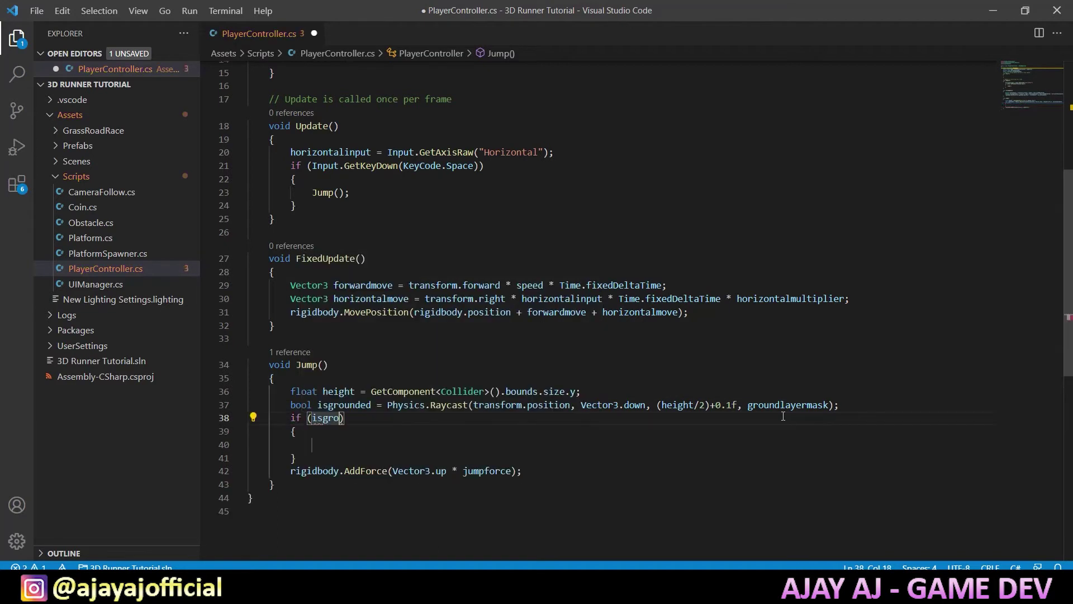
text(unded)
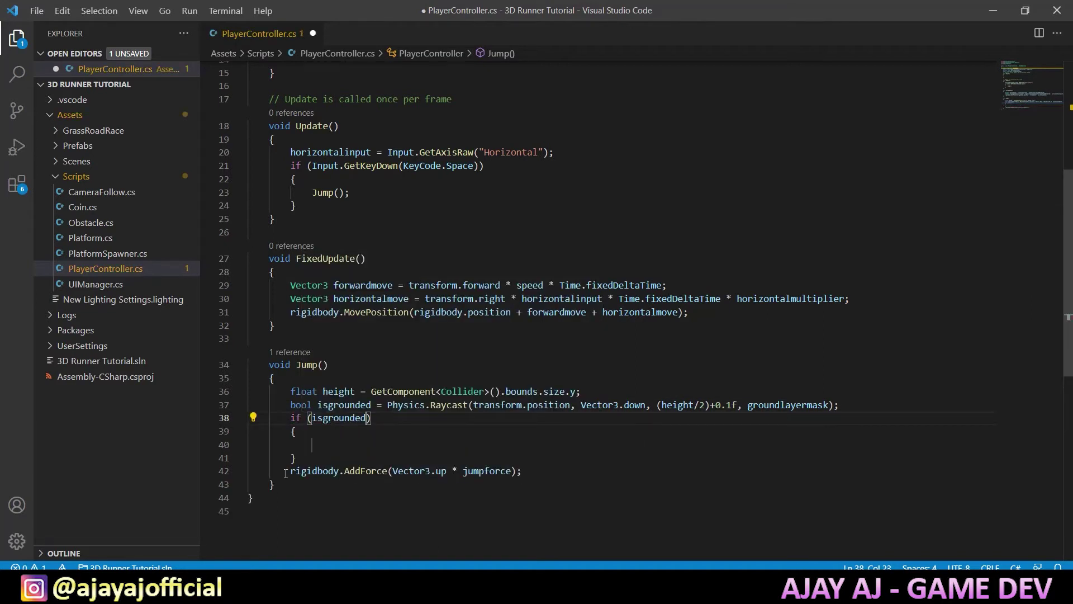
drag(289, 471, 533, 469)
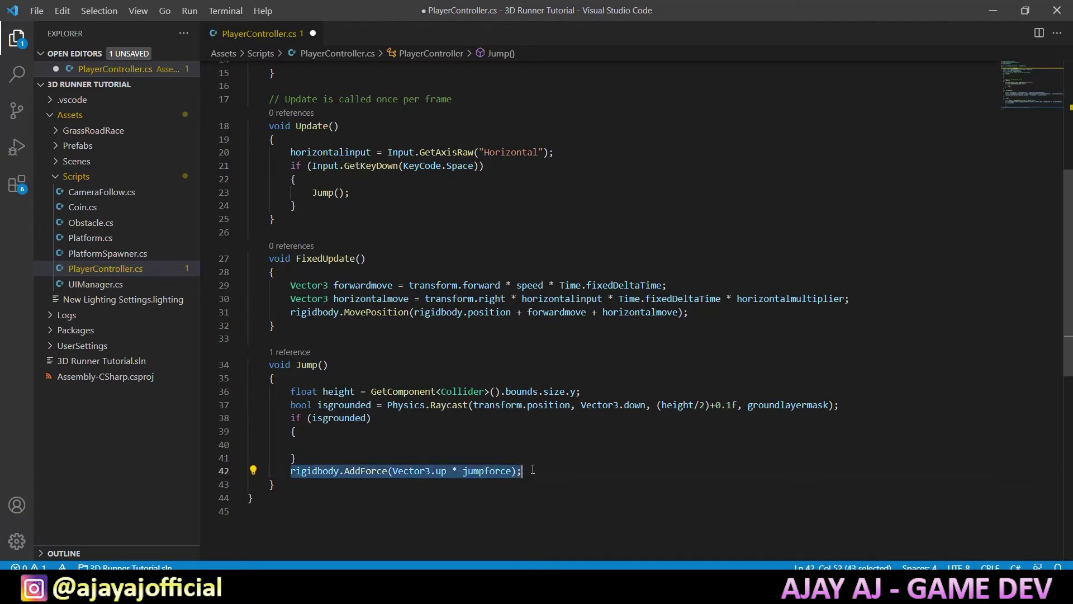
key(ctrl+x)
click(485, 446)
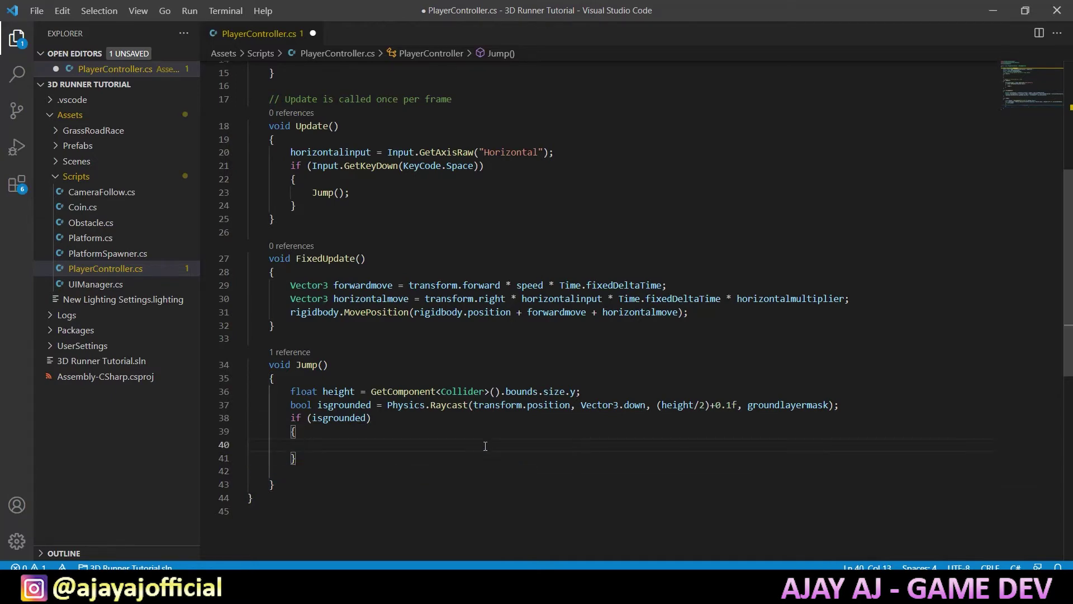
key(ctrl+v)
Save PlayerController.cs and return to the Unity editor.
scroll(469, 433, up, 4)
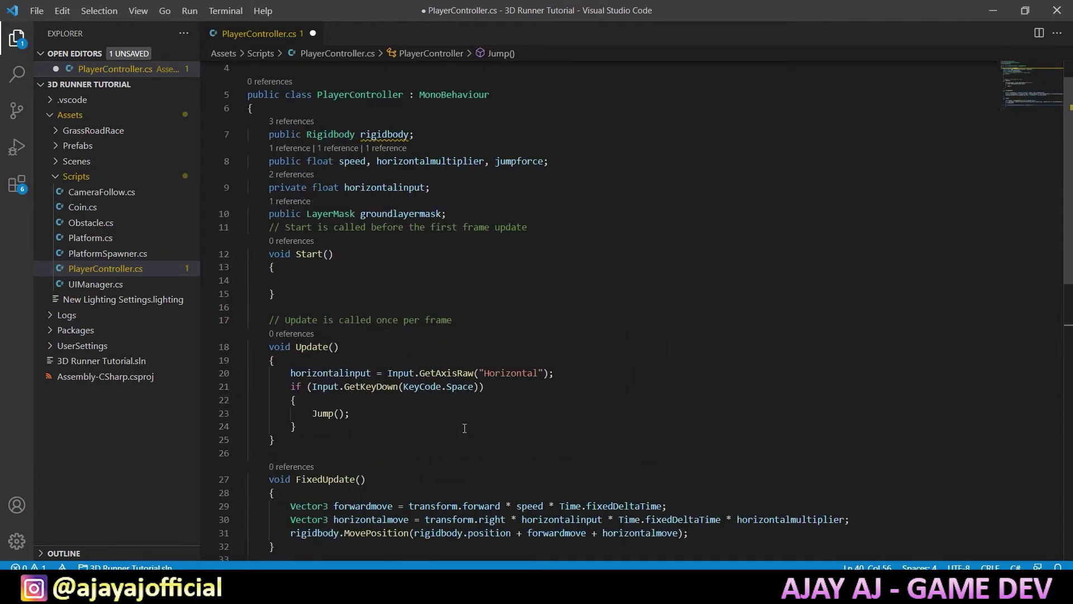
key(ctrl+s)
key(alt+Tab)
Check the Player's Groundlayermask (still Nothing) and its layer list, then select the Platform prefab.
click(732, 119)
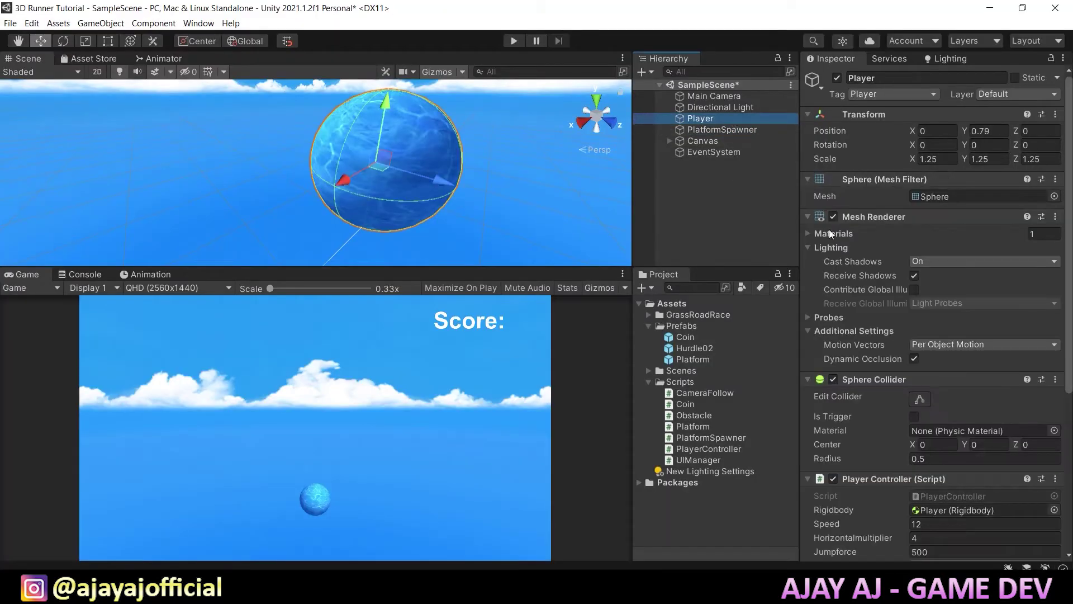
scroll(855, 268, down, 5)
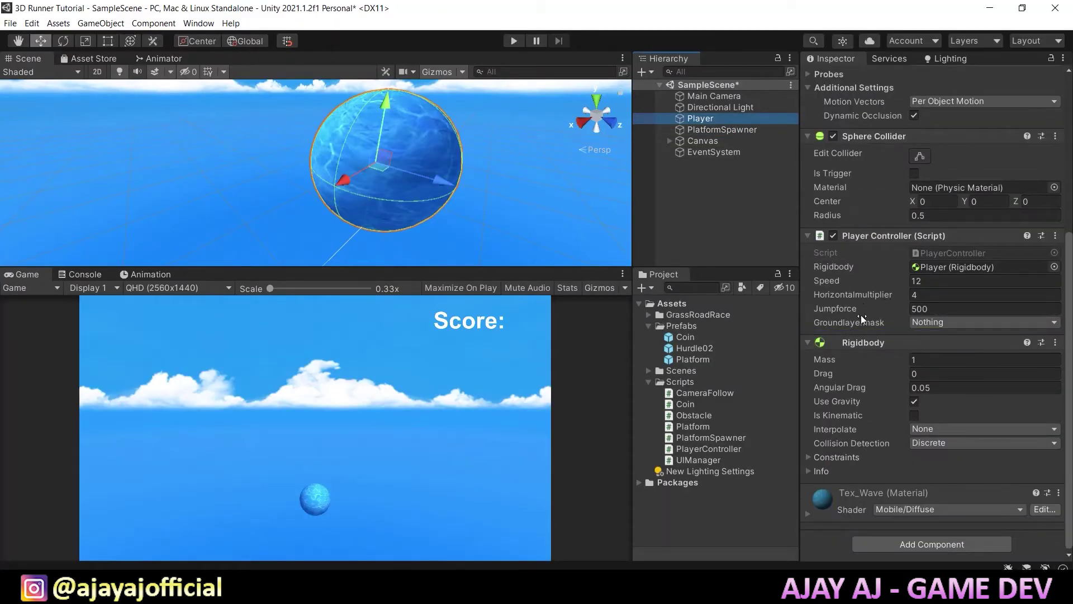
click(928, 321)
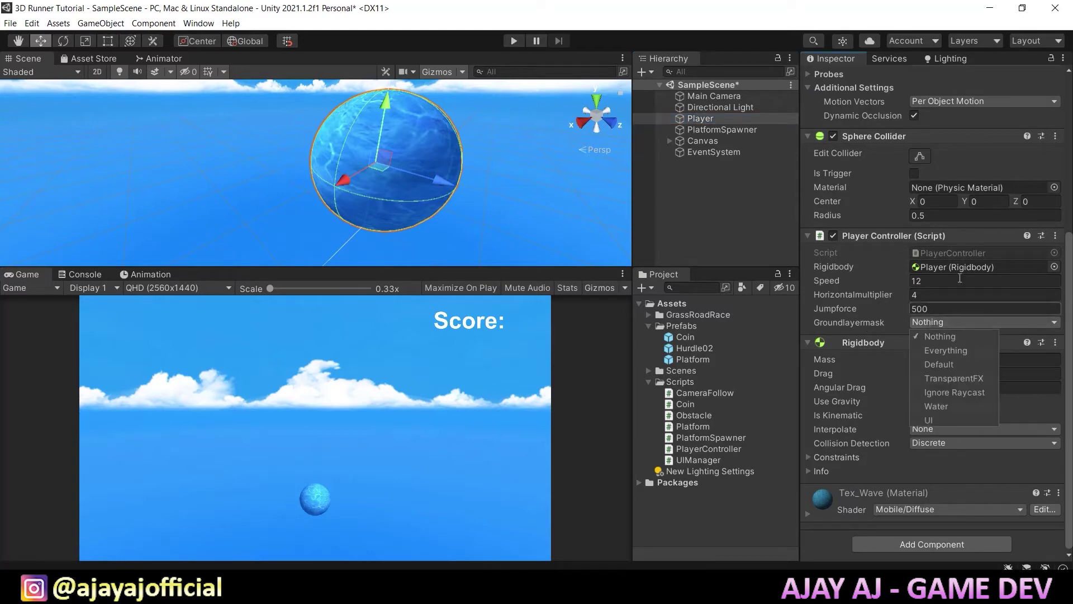
scroll(1015, 89, up, 5)
click(1011, 95)
click(1012, 95)
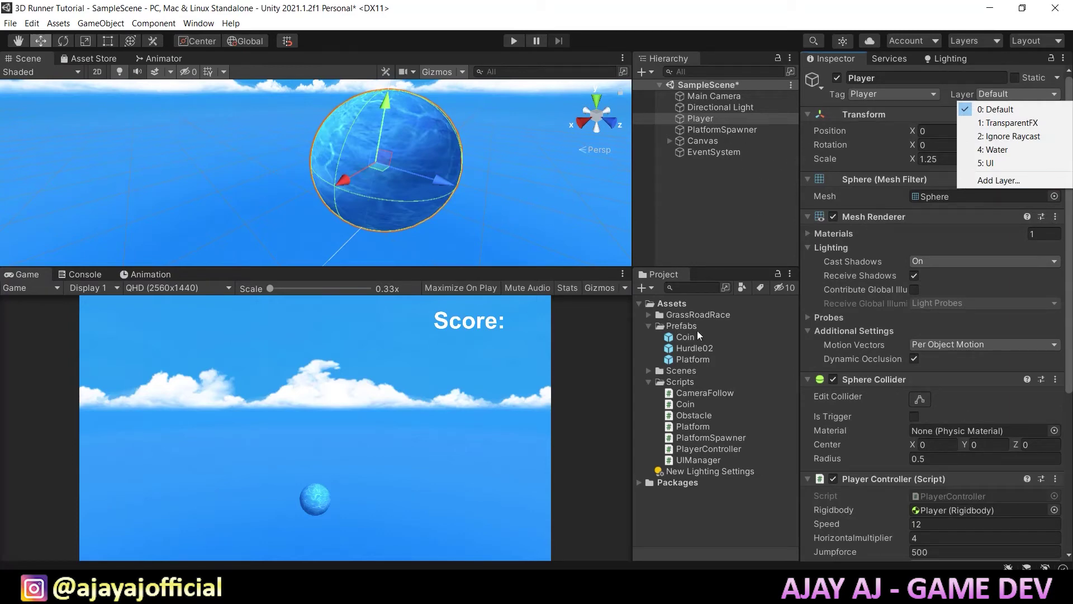
click(699, 361)
In the Platform prefab, select Bridge and add a User Layer 3 named Ground.
double_click(699, 361)
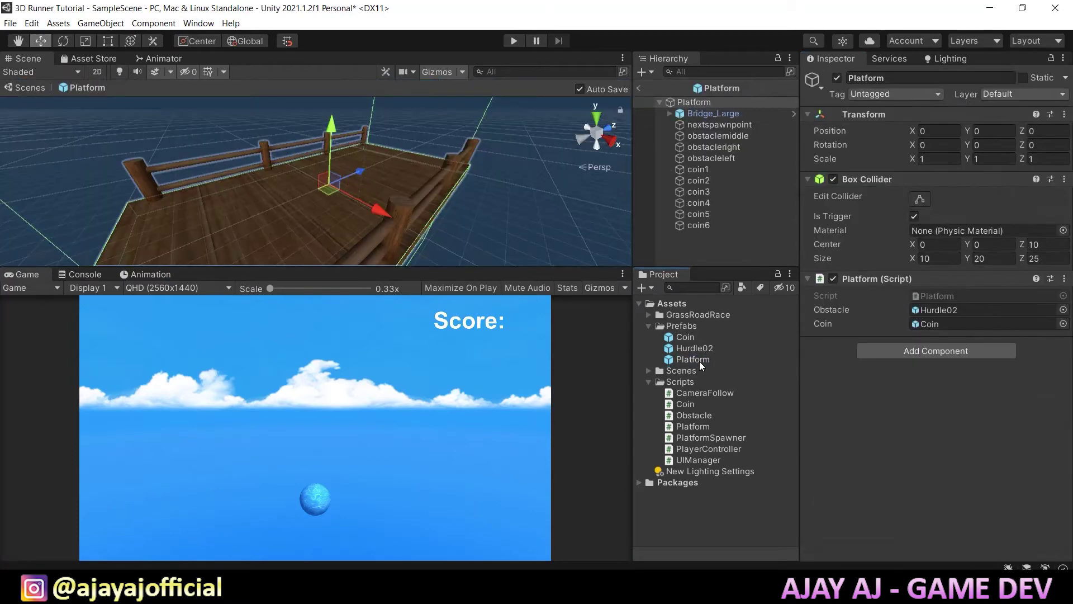
click(669, 113)
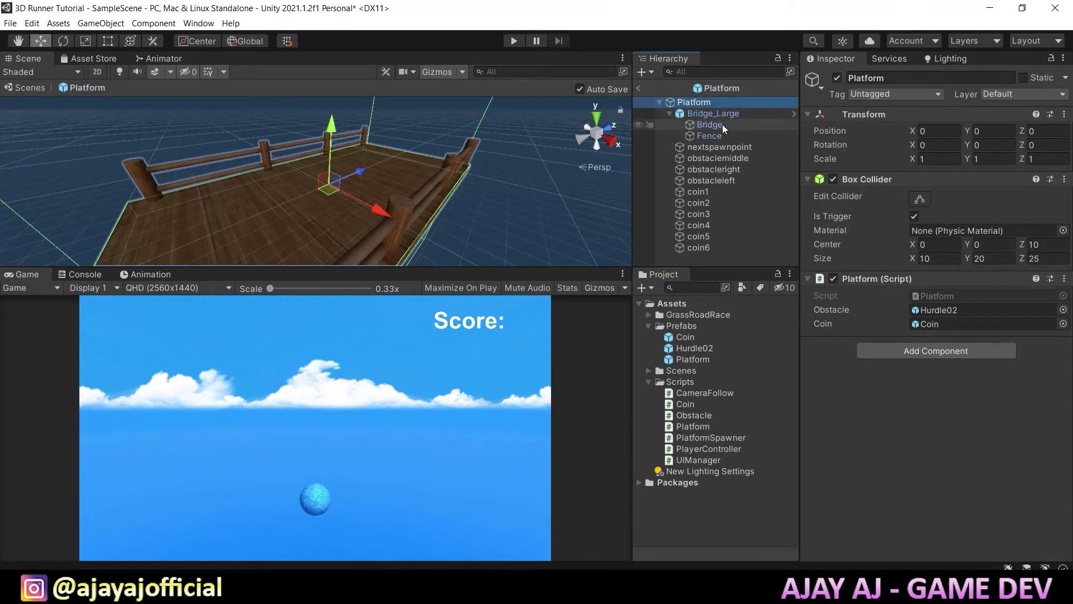
click(722, 124)
double_click(722, 124)
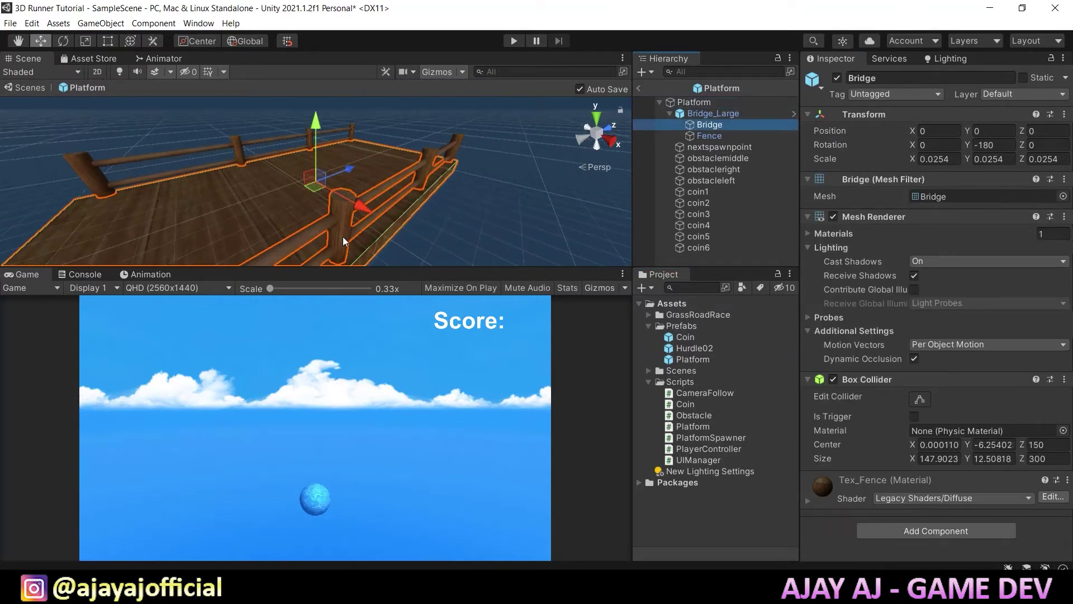
scroll(253, 199, up, 3)
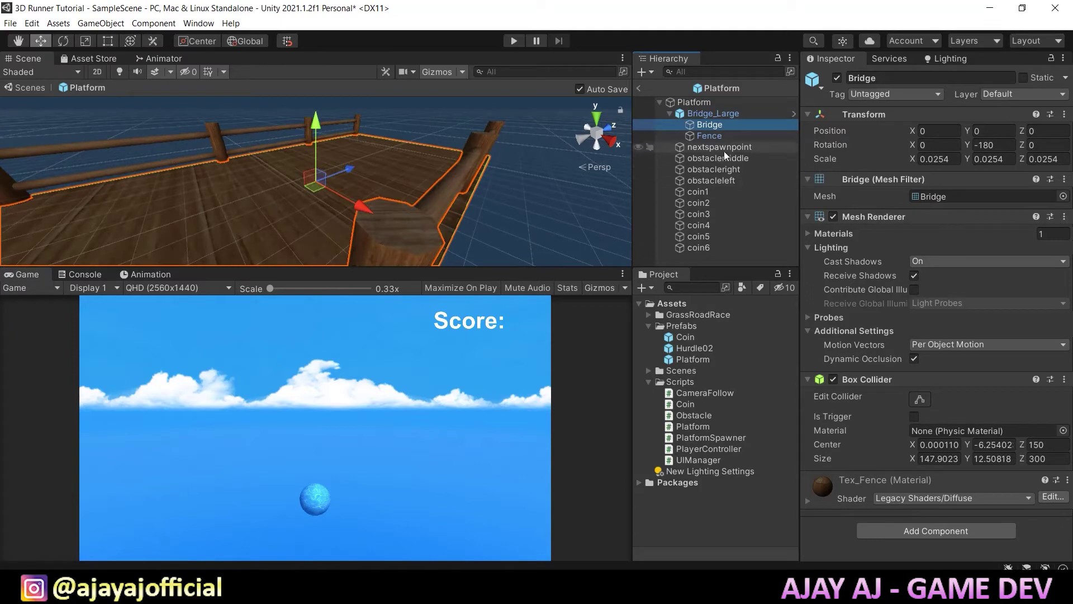
click(997, 93)
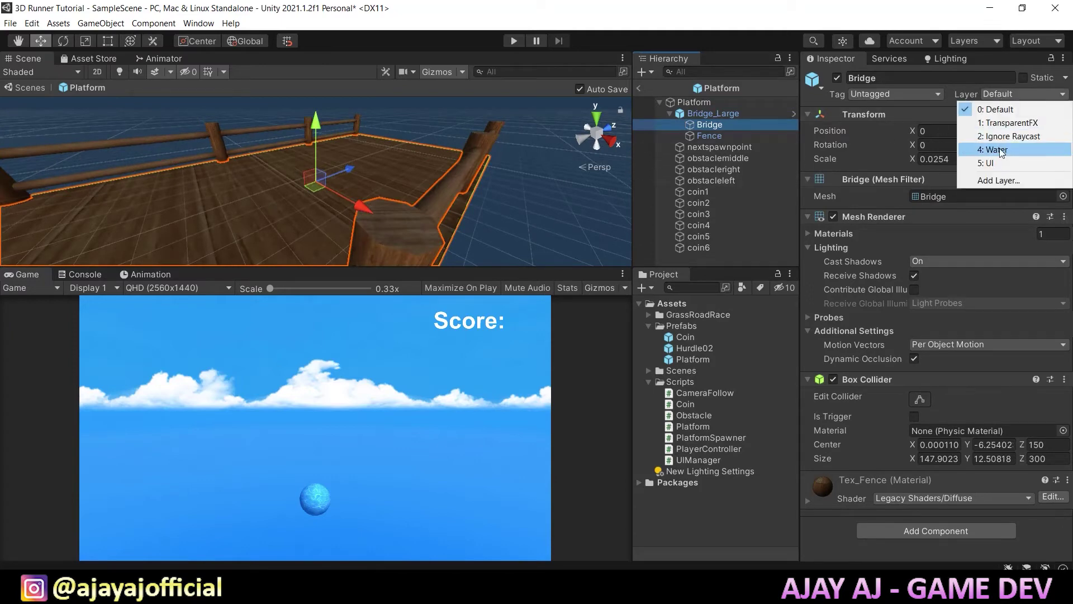
click(1007, 180)
click(982, 194)
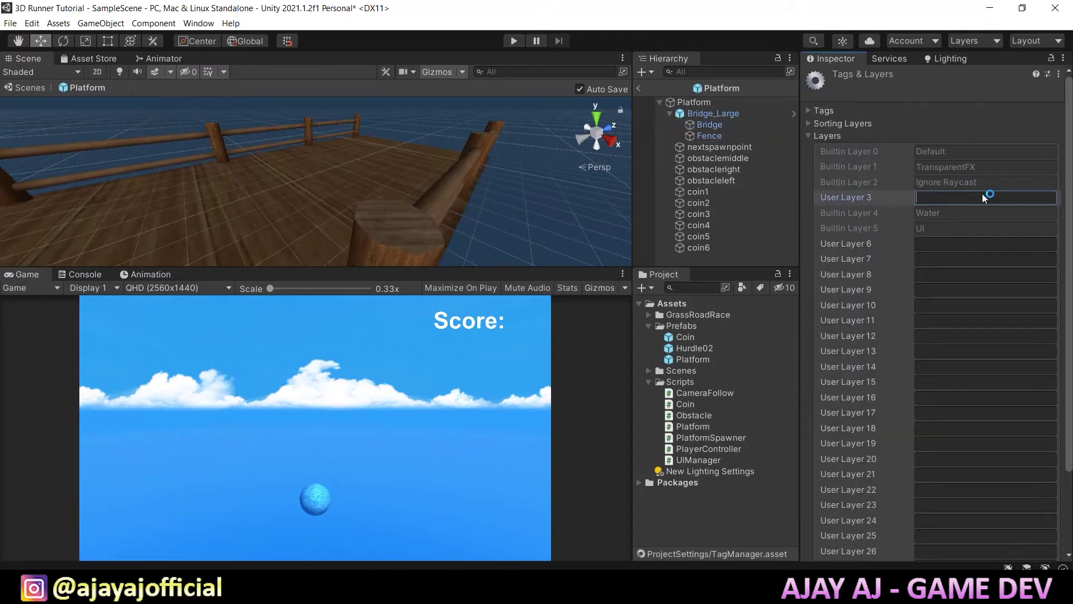
text(Ground)
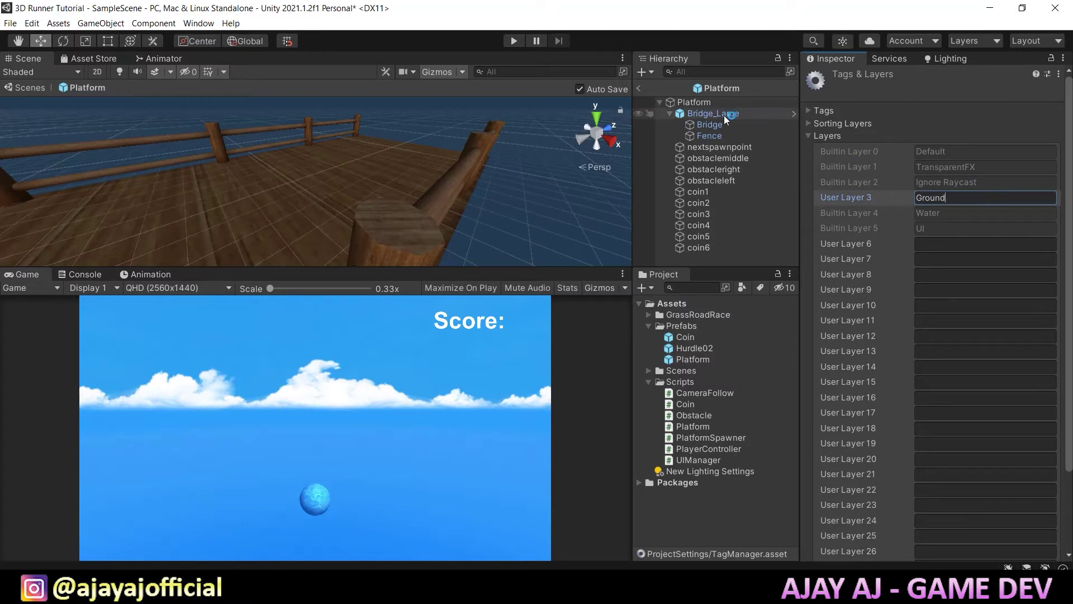
Put the Bridge on the Ground layer and return to SampleScene.
click(708, 124)
click(1001, 94)
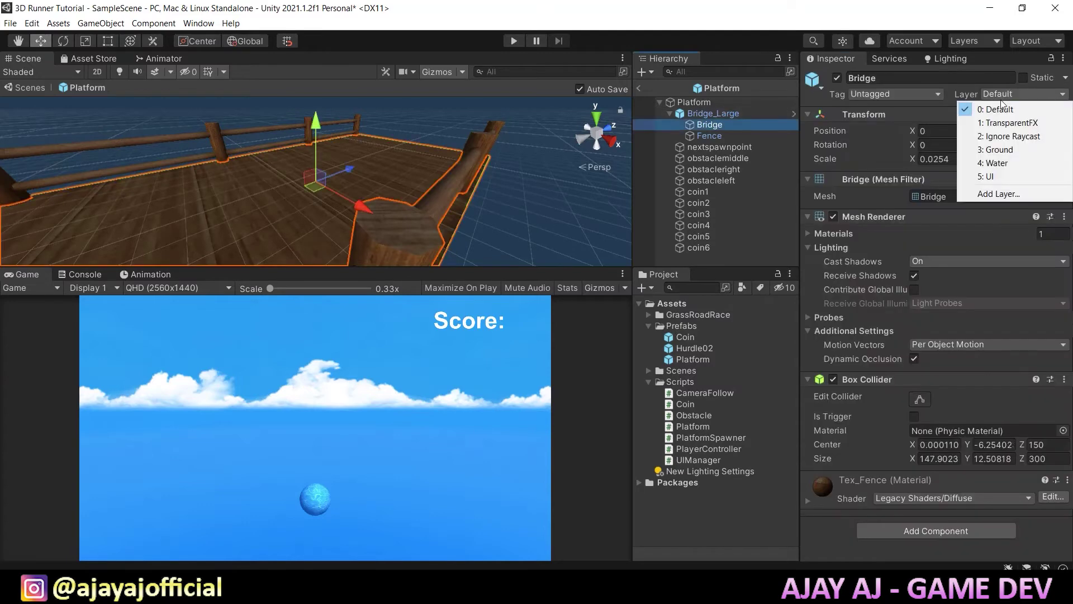
click(1001, 150)
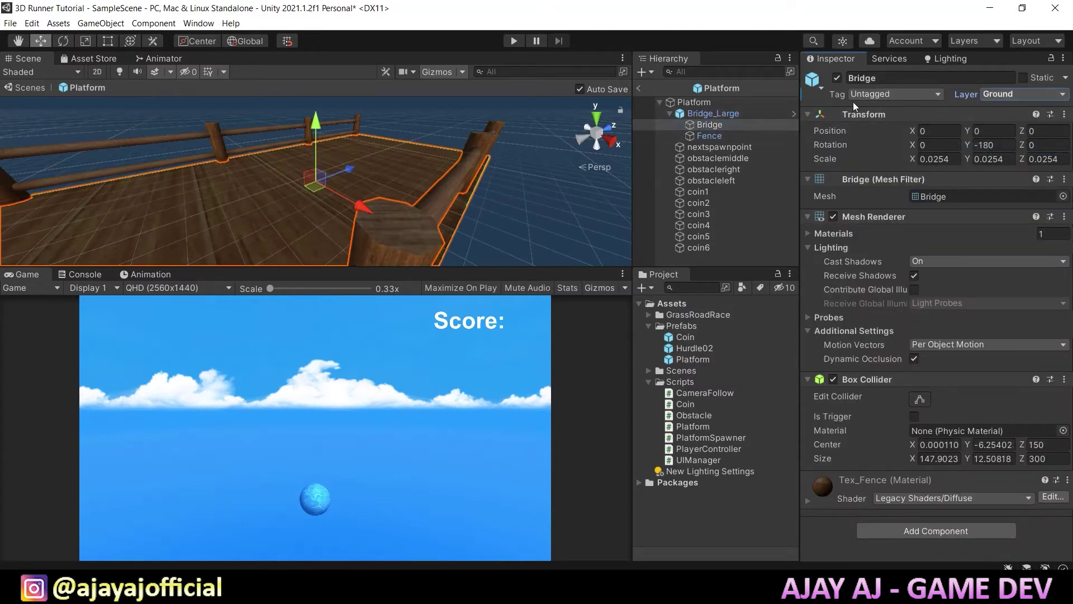
click(640, 87)
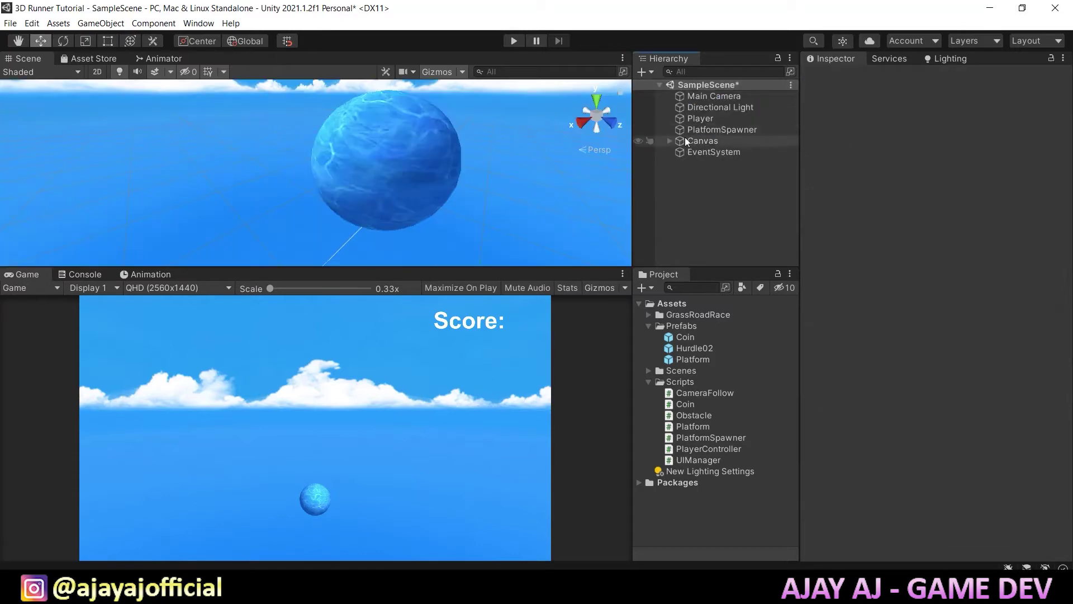
Set the Player Controller's Groundlayermask to Ground.
click(720, 119)
scroll(895, 270, down, 5)
click(962, 322)
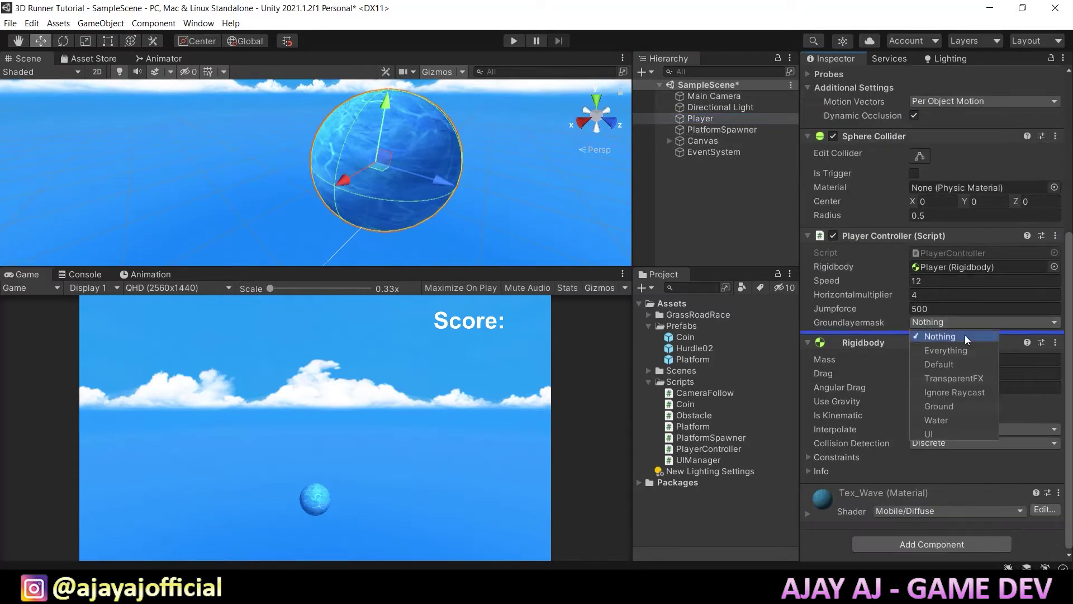
click(951, 406)
click(651, 184)
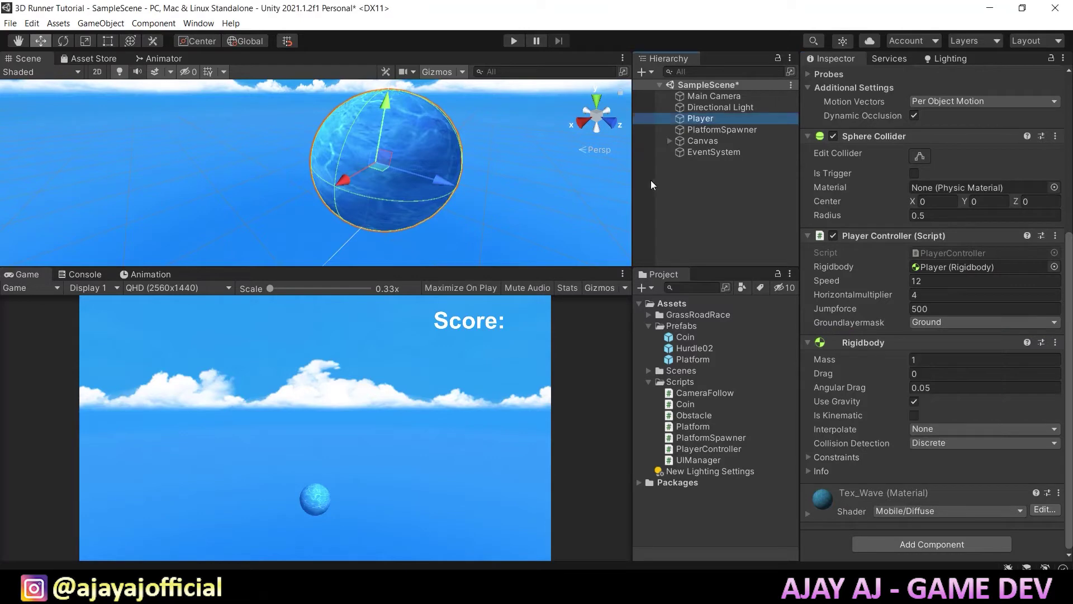
Play-test the game, steering left and right and jumping hurdles up to Score 4.
click(508, 38)
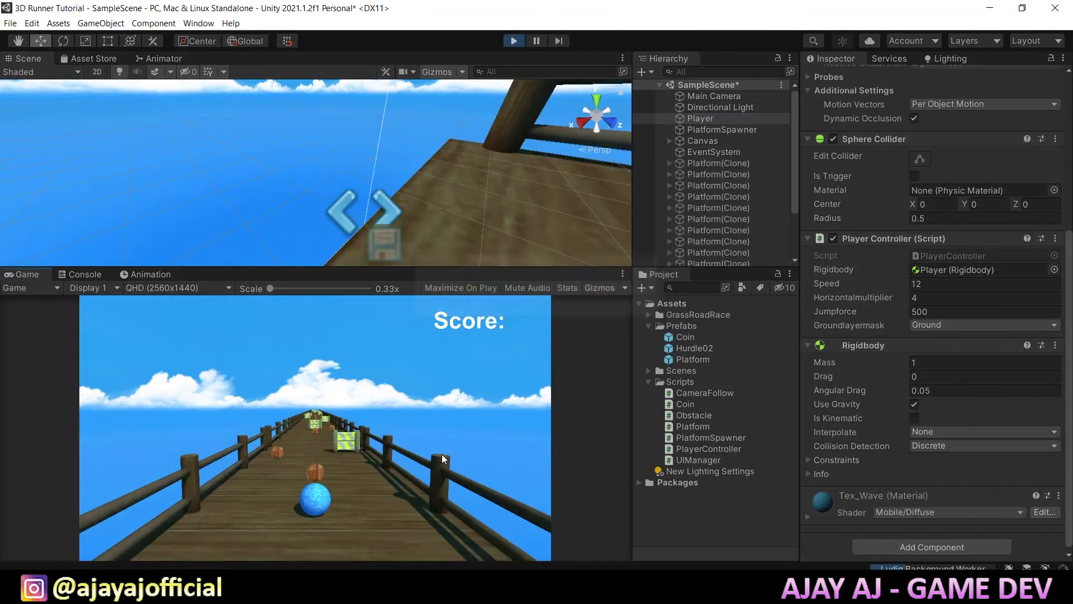
key(Left)
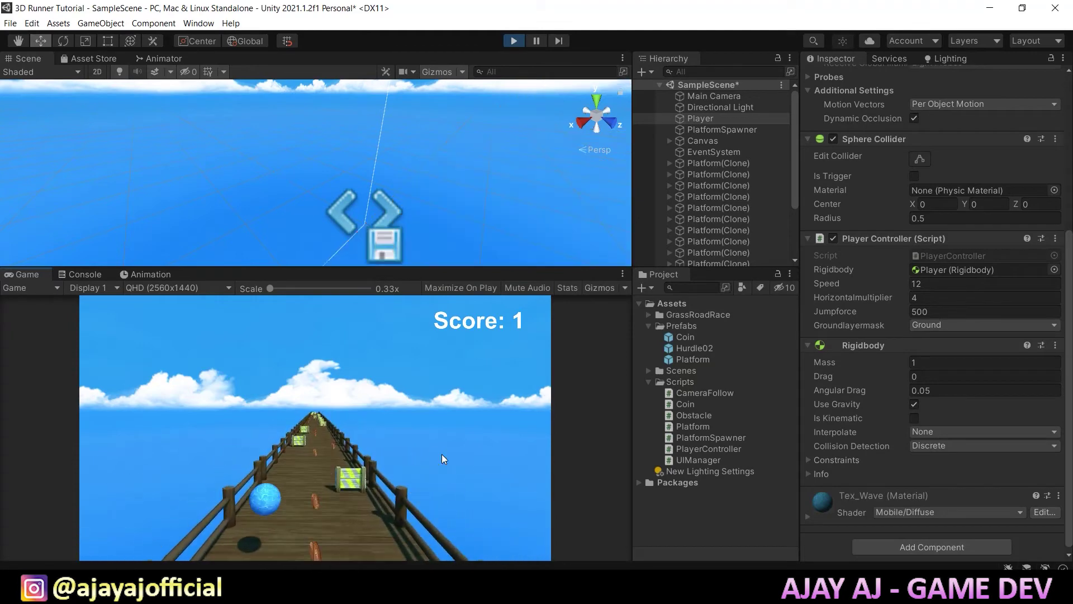
key(space)
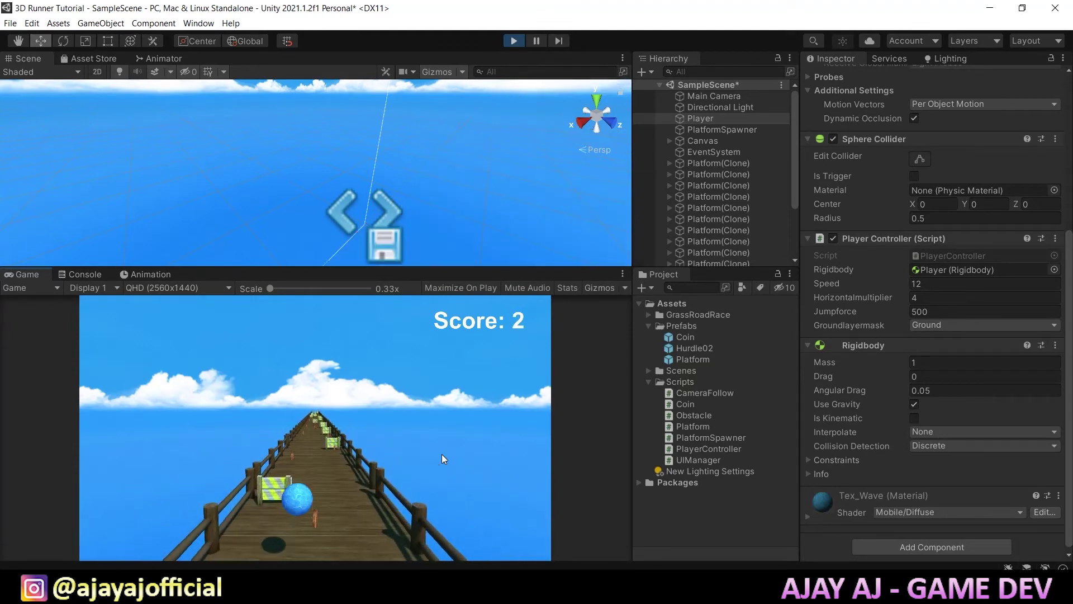
key(Left)
key(space)
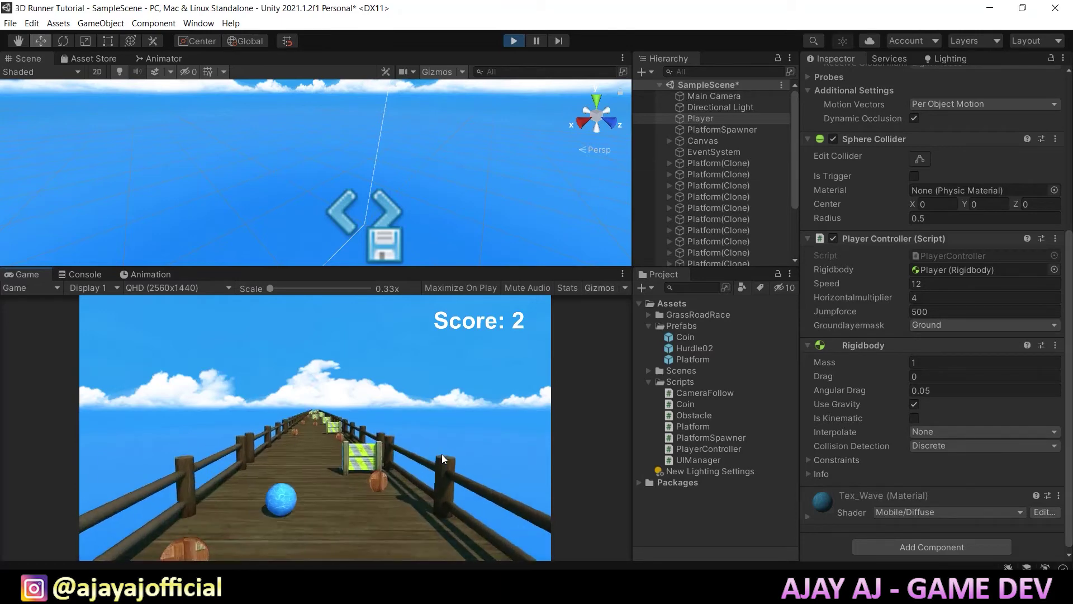
key(Right)
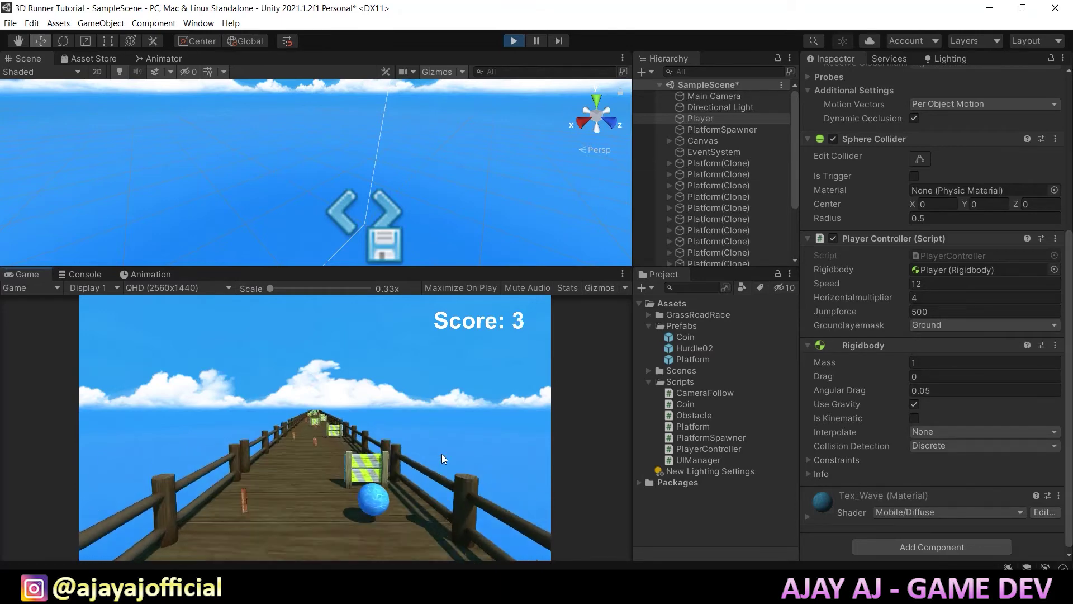
key(space)
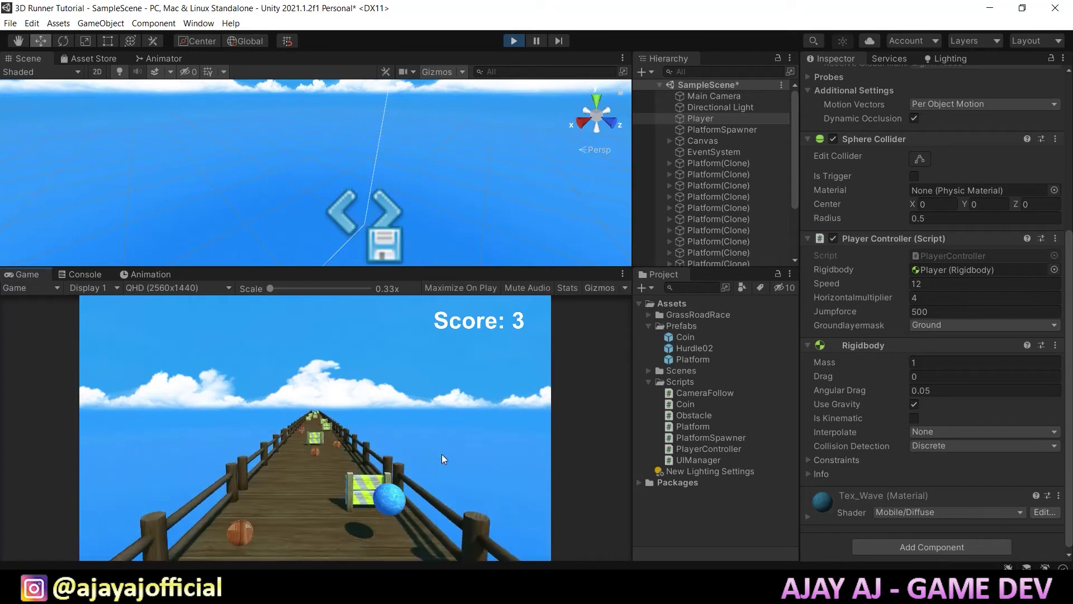
key(Left)
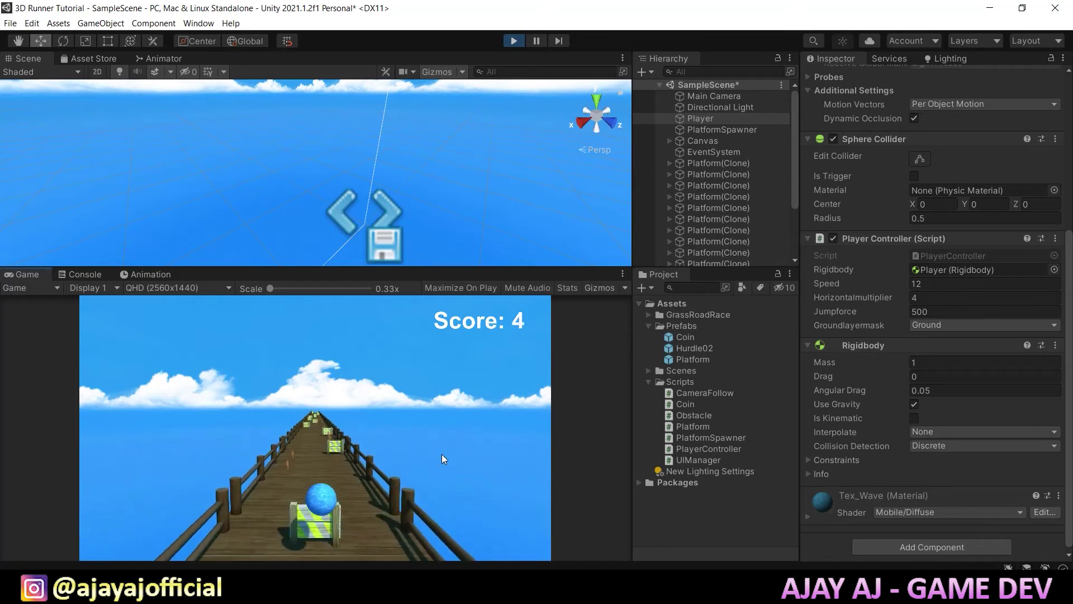
key(Right)
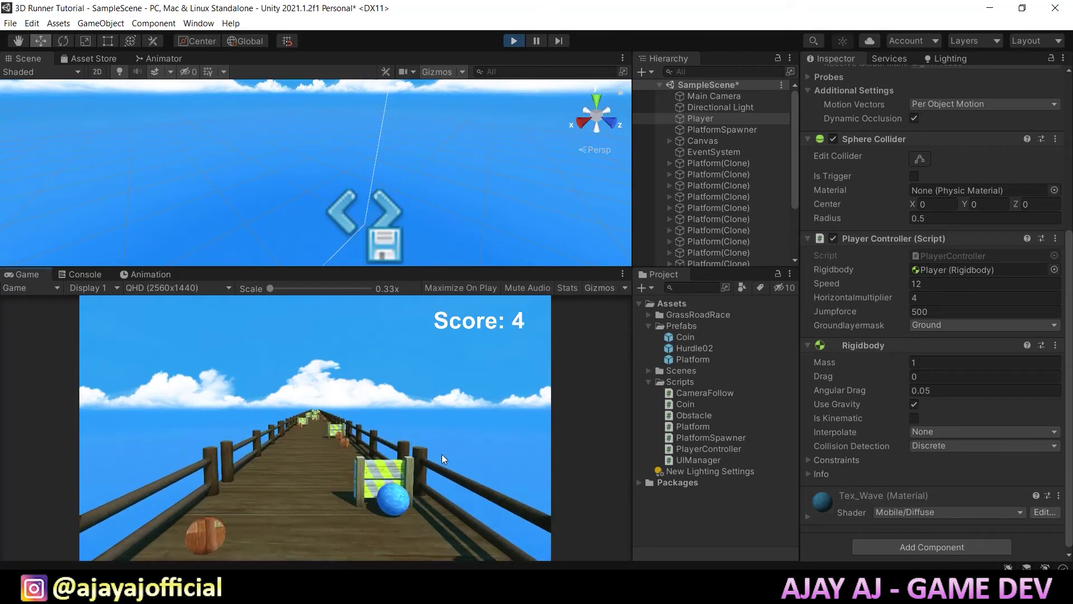
Stop play and drag Hurdle03 from GrassRoadRace > Prefab into the scene.
click(515, 41)
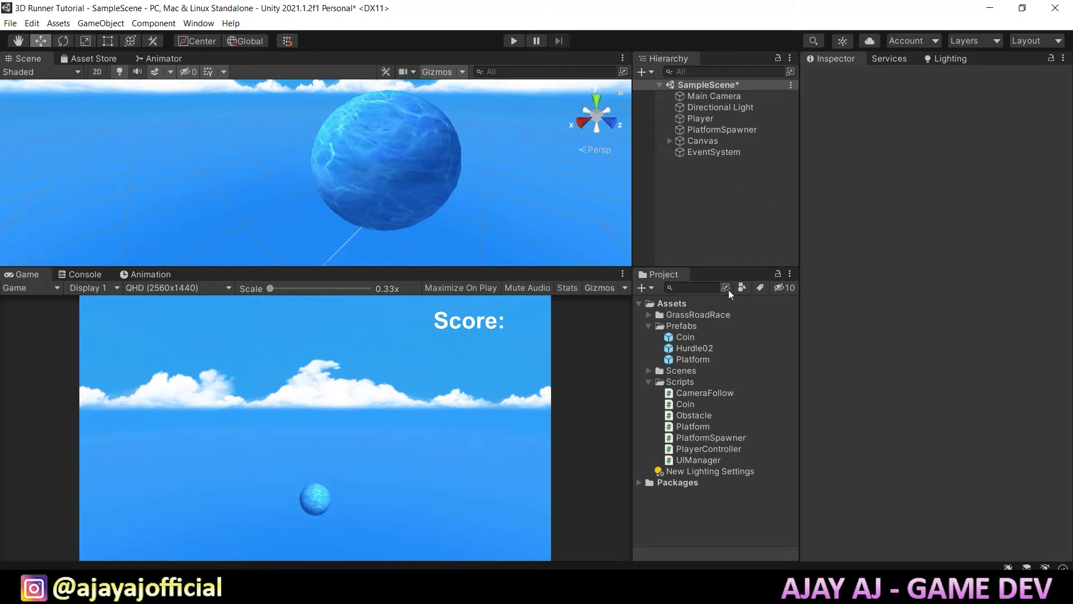
click(649, 314)
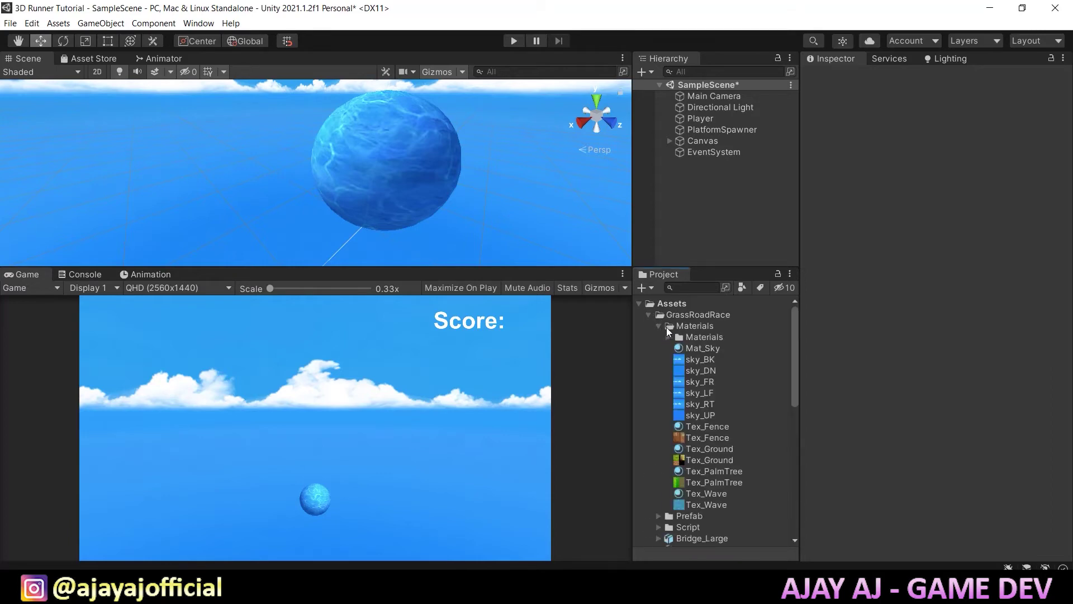
scroll(732, 384, down, 3)
scroll(668, 369, up, 3)
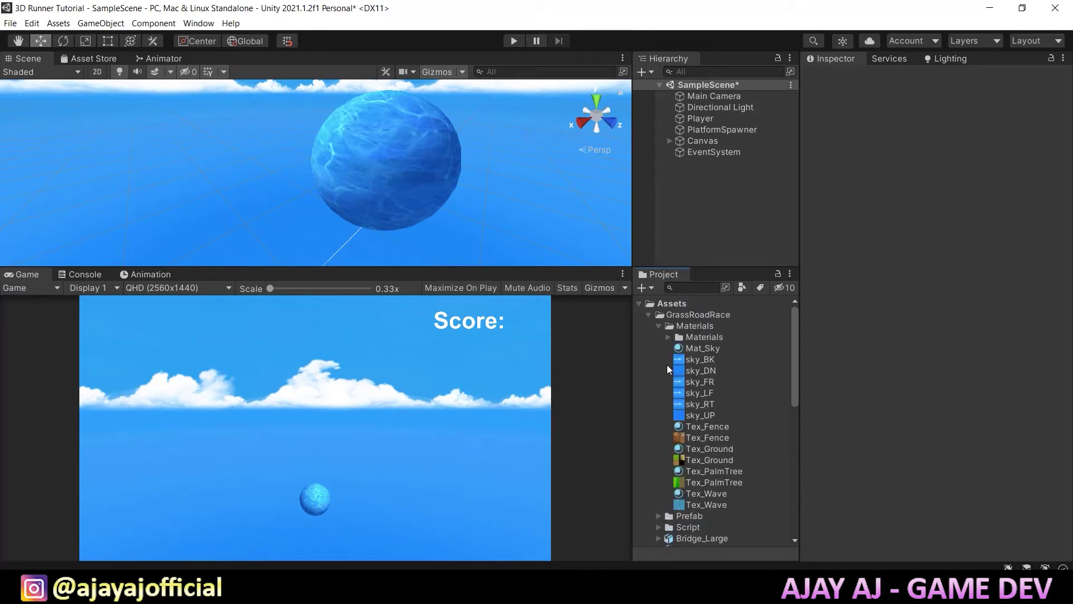
click(659, 325)
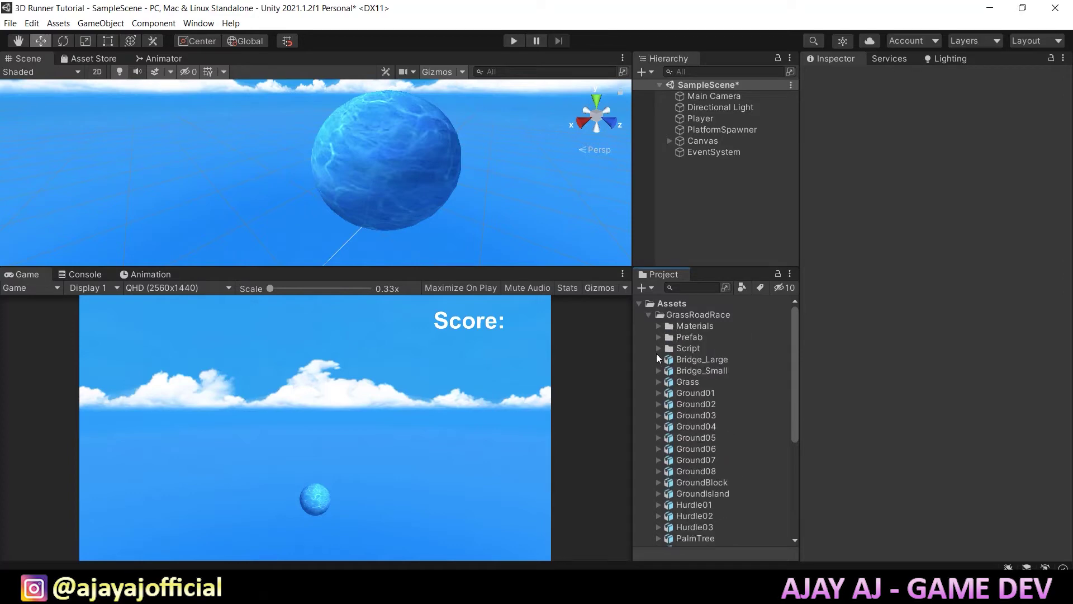
click(658, 336)
scroll(720, 373, down, 2)
scroll(710, 391, down, 3)
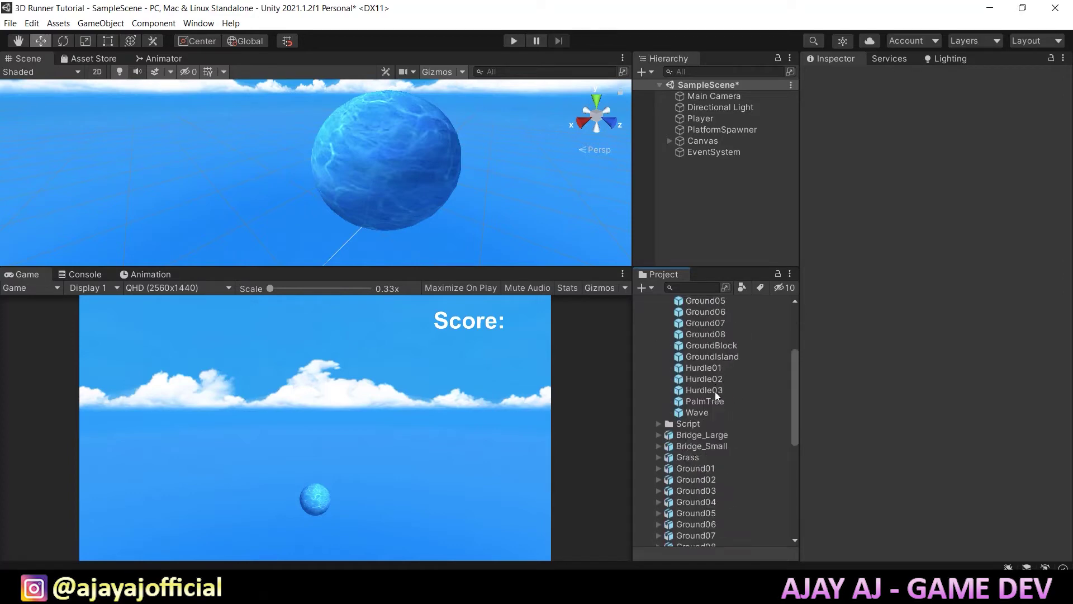
mouse_move(716, 392)
mouse_down()
mouse_move(394, 149)
mouse_move(541, 199)
mouse_move(391, 183)
mouse_up()
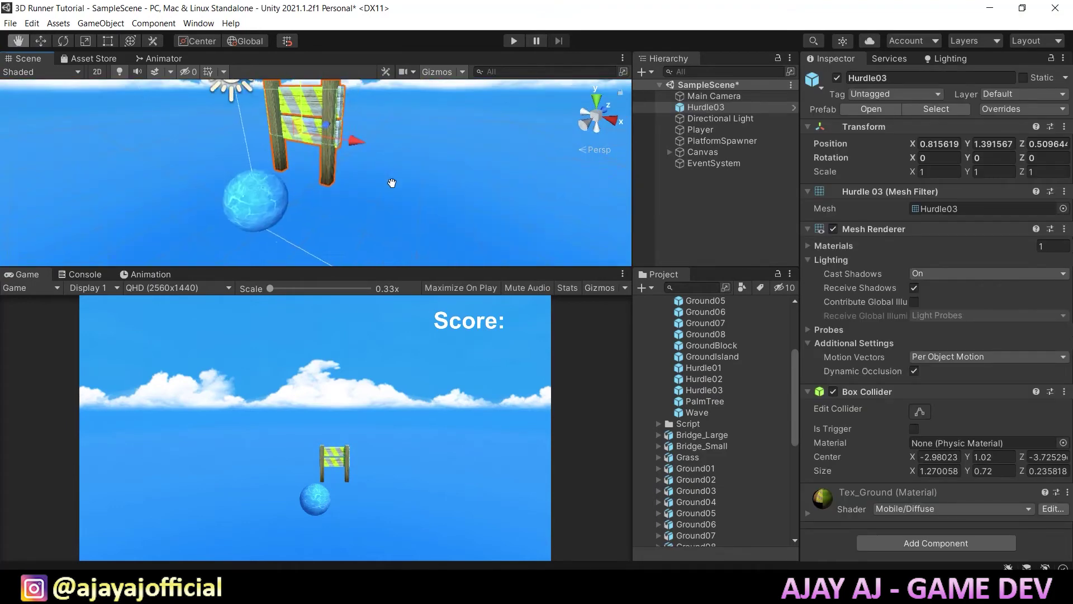
Scale the Hurdle03 hurdle to 1.6, 1.4, 1.6 in front of the ball.
middle_drag(392, 182, 352, 223)
scroll(266, 156, up, 5)
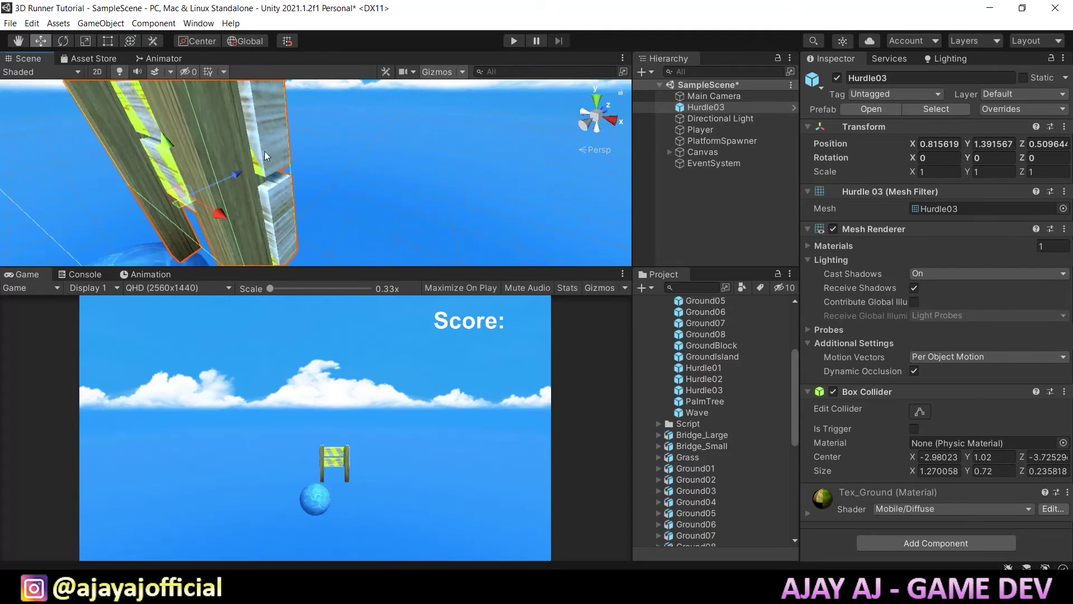
alt+drag(267, 156, 193, 207)
scroll(194, 208, down, 3)
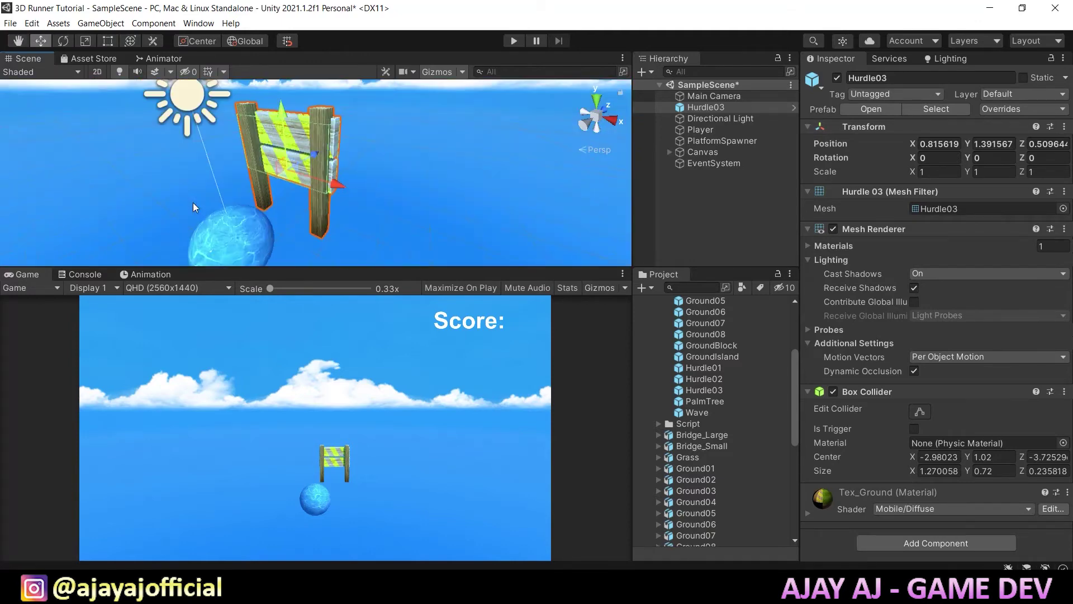
key(ctrl+z)
key(f)
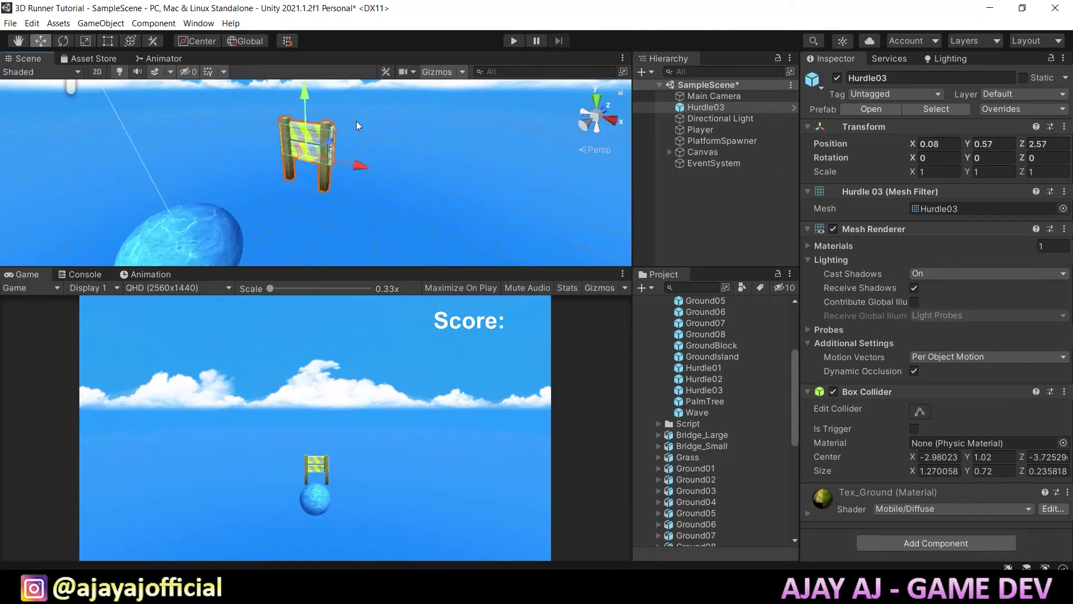
click(926, 172)
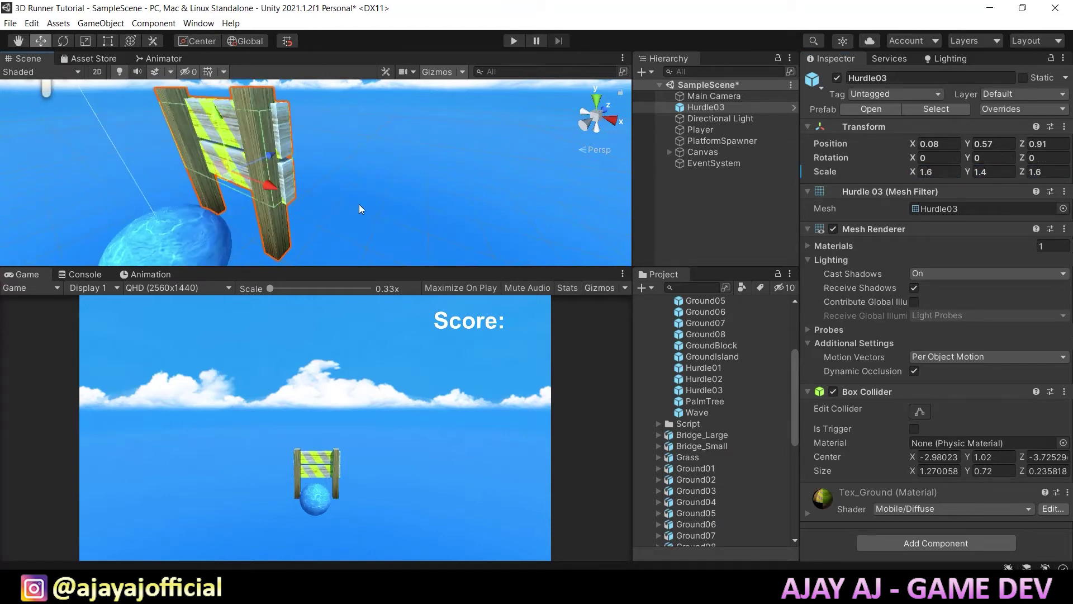
alt+drag(335, 185, 362, 181)
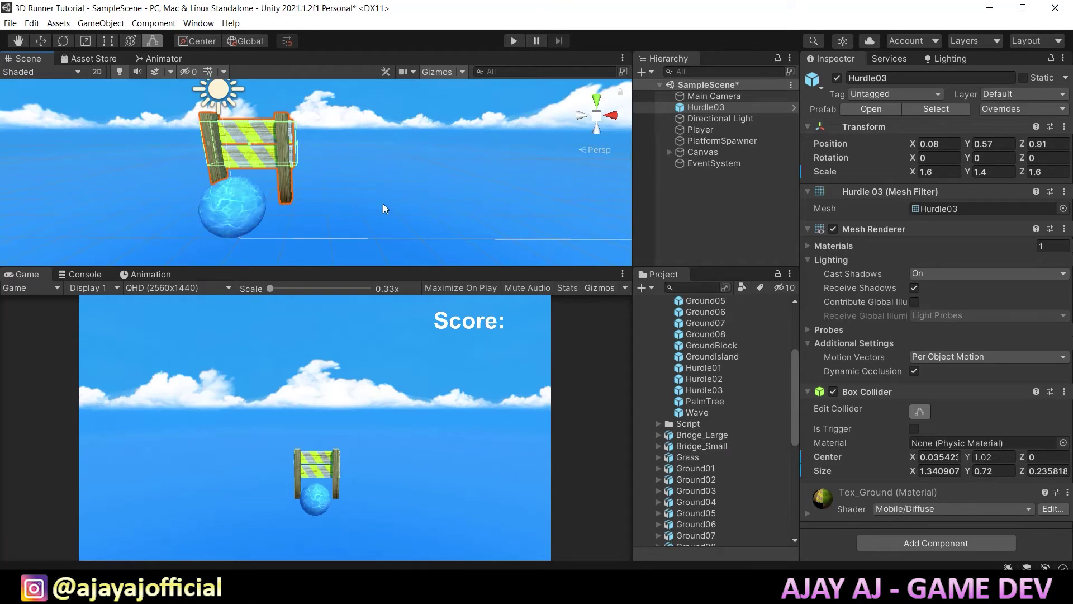
Turn the Hurdle03 scene object into a prefab in the Prefabs folder.
scroll(703, 400, up, 4)
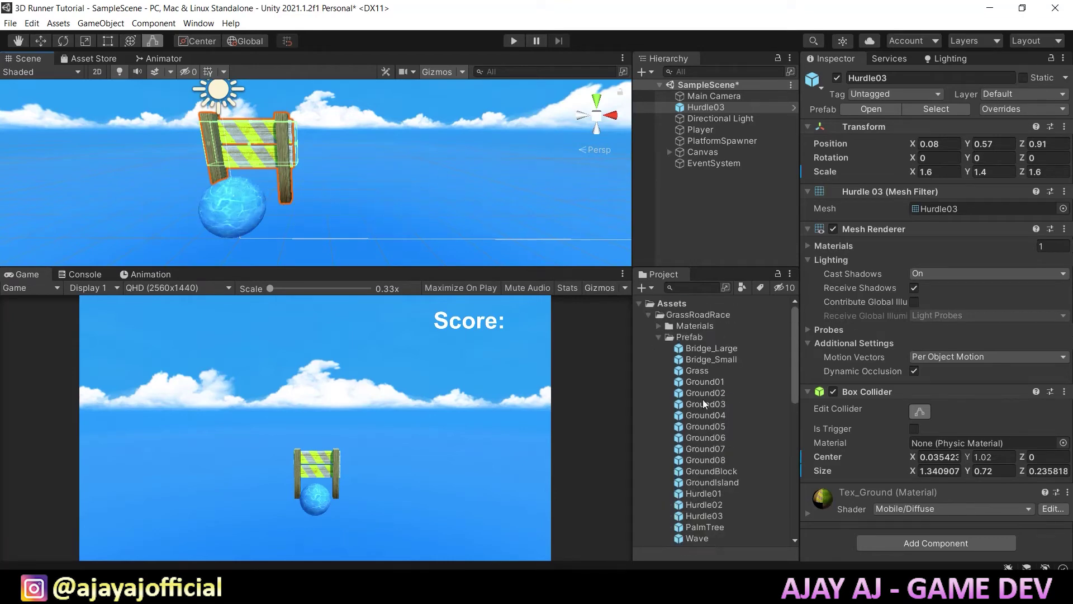
click(660, 337)
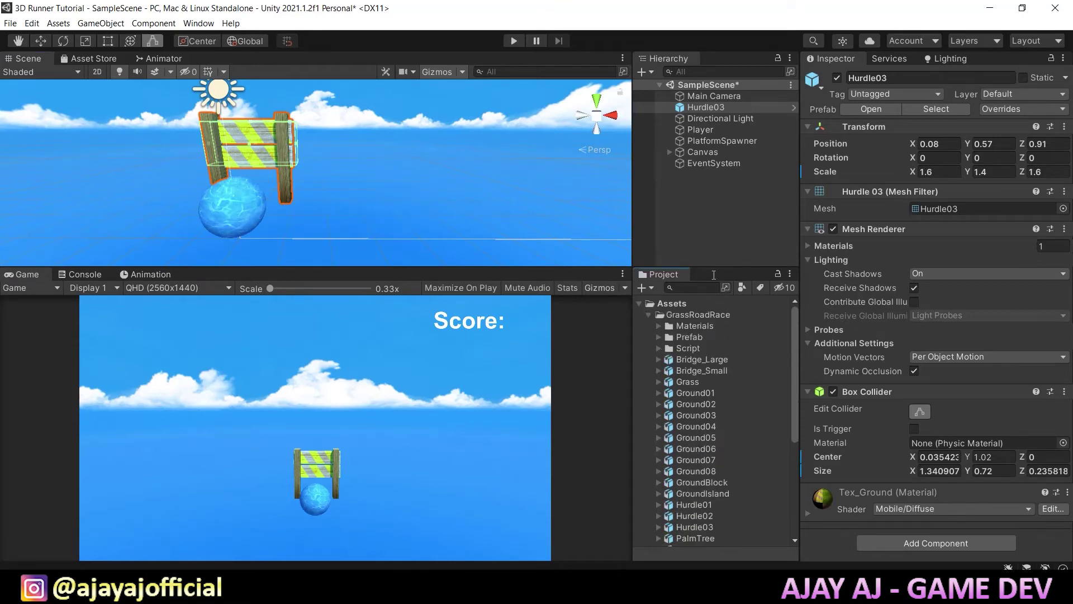
click(707, 107)
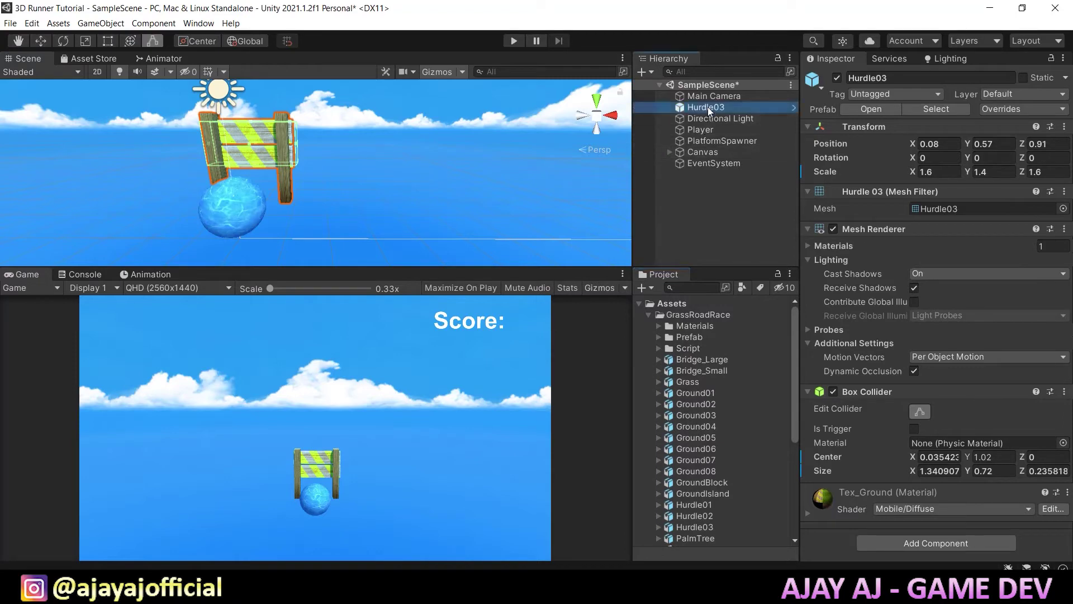
click(649, 314)
drag(713, 109, 703, 331)
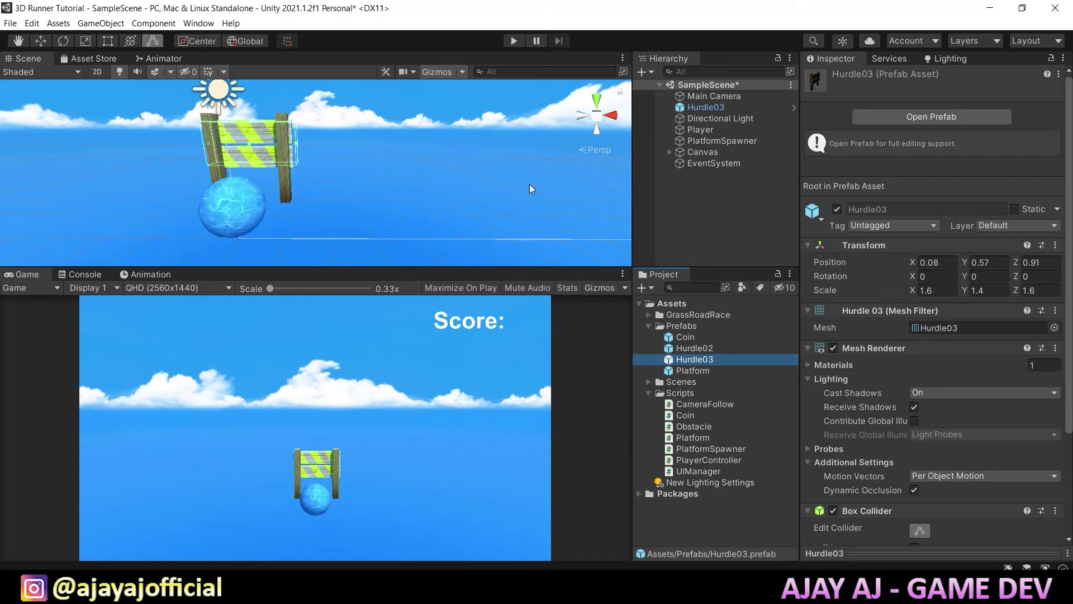
Delete the Hurdle03 instance from the scene and open the Platform prefab's script.
click(710, 108)
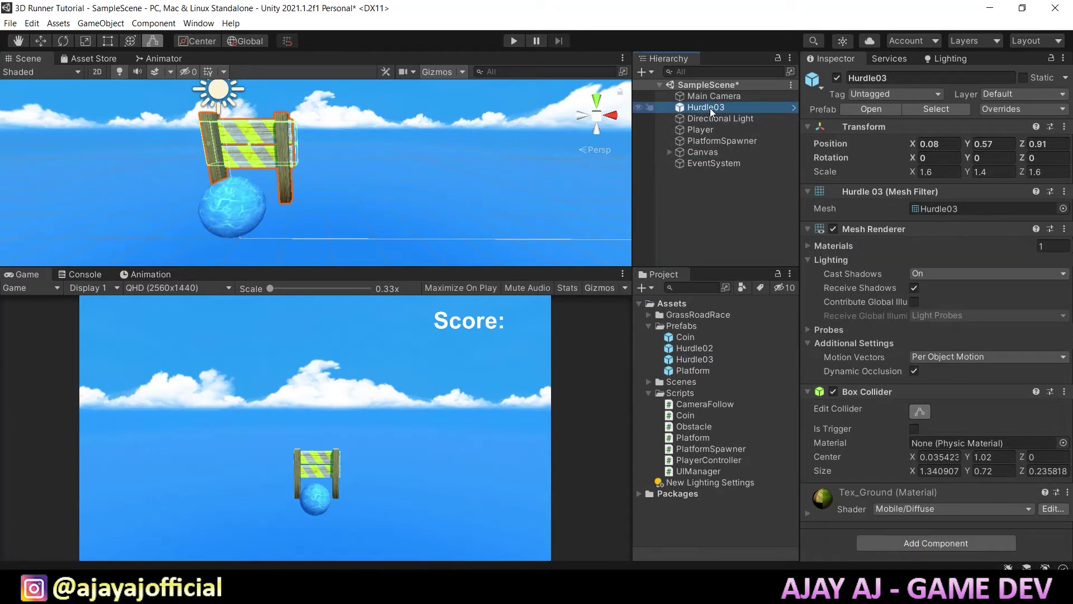
key(Delete)
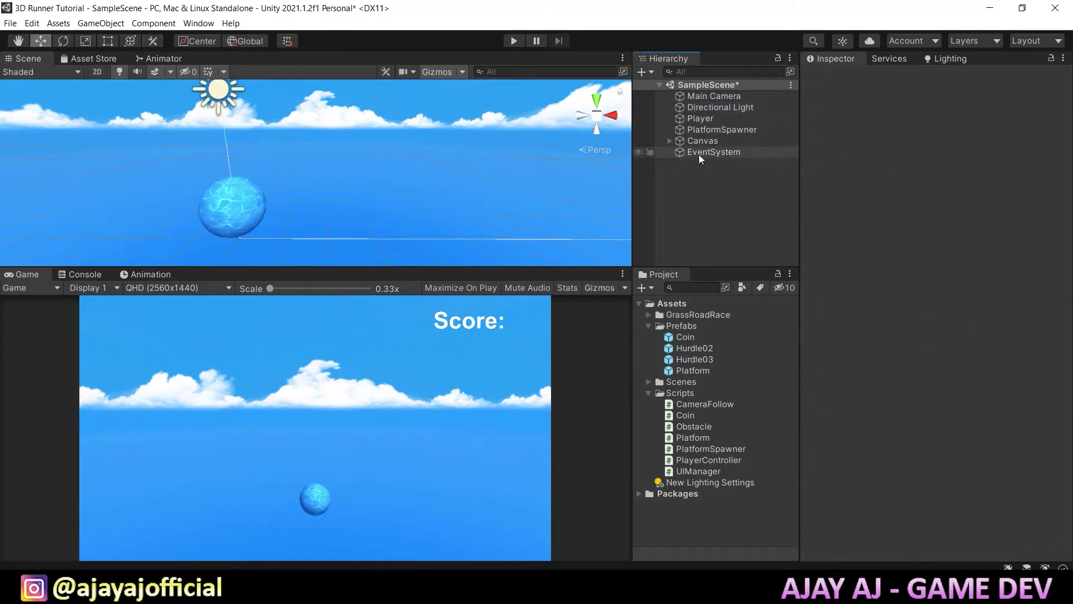
click(717, 129)
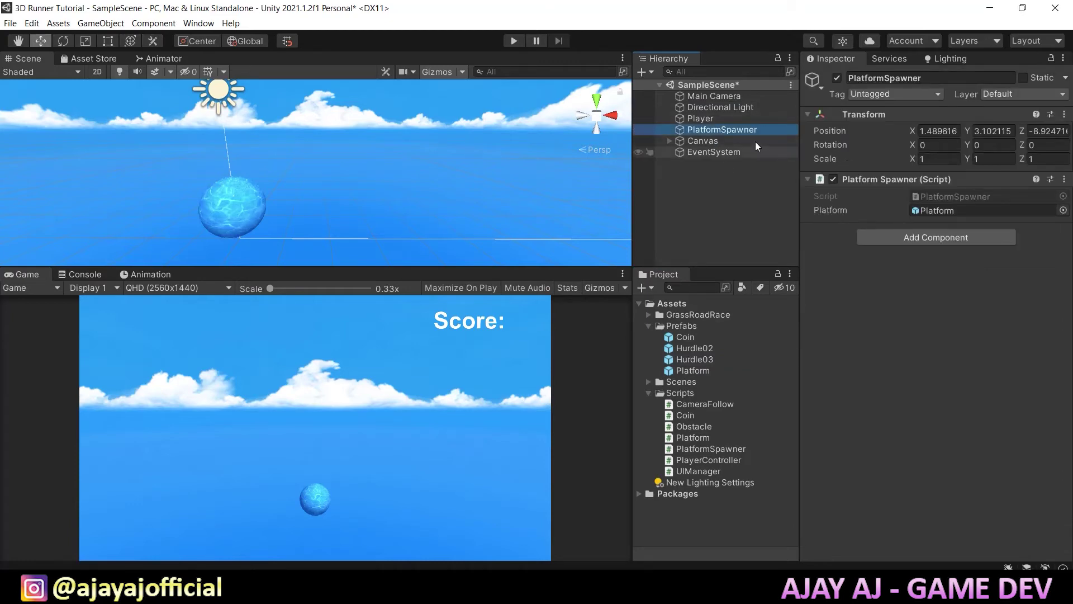
click(705, 371)
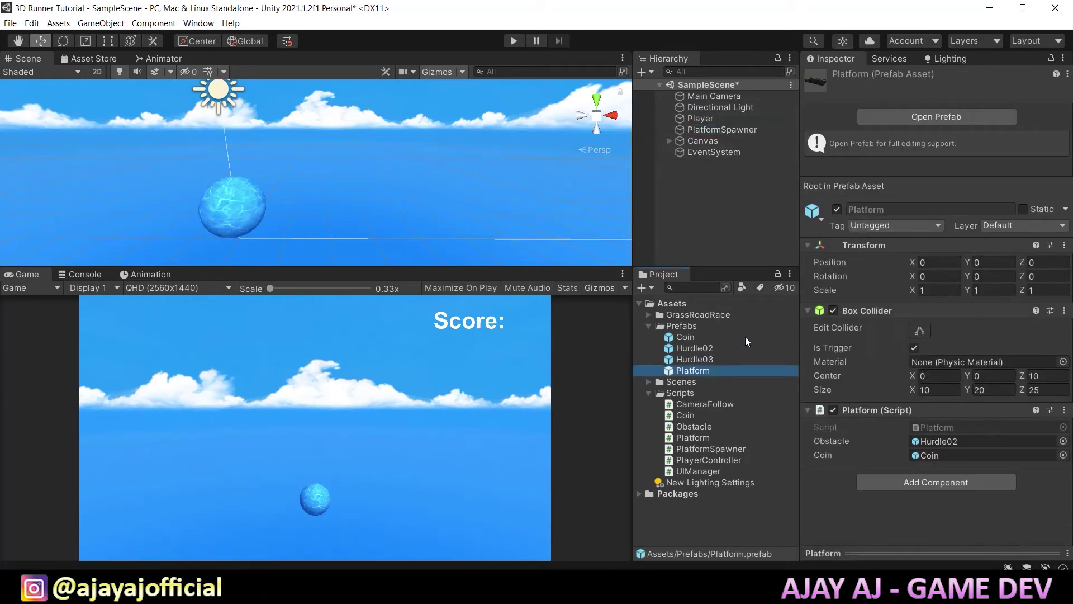
double_click(940, 427)
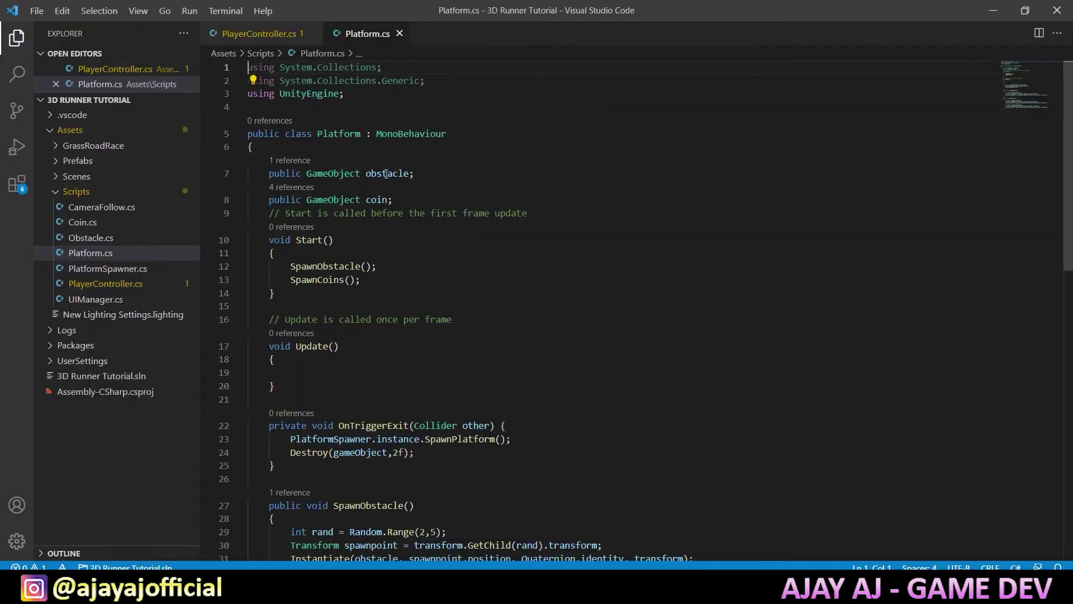
Change the obstacle field in Platform.cs to a GameObject[] array.
double_click(386, 174)
scroll(467, 208, down, 2)
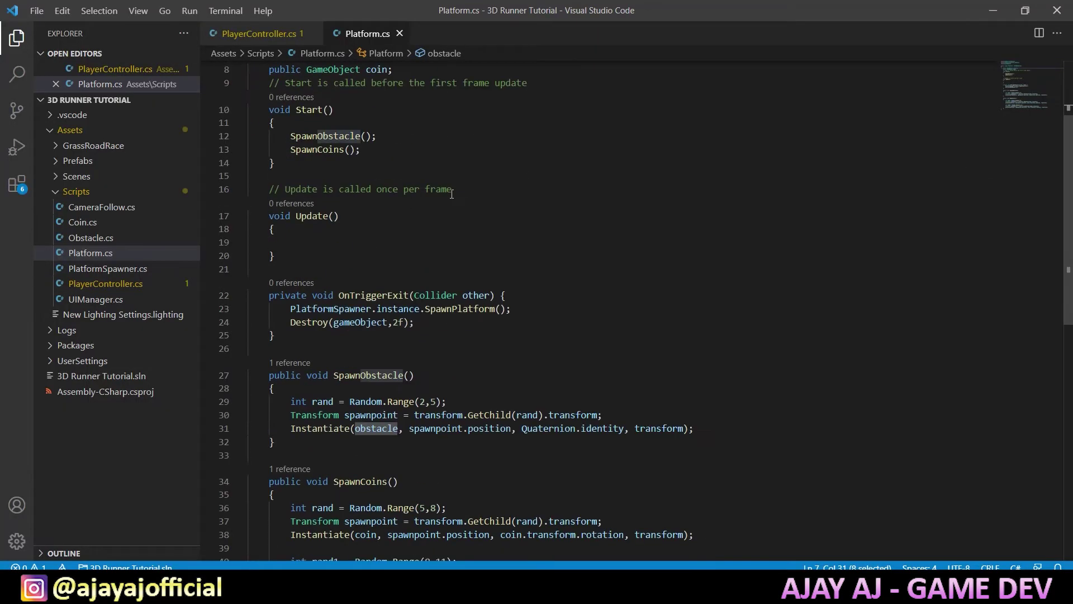
scroll(467, 208, down, 4)
scroll(468, 208, up, 4)
scroll(392, 190, up, 2)
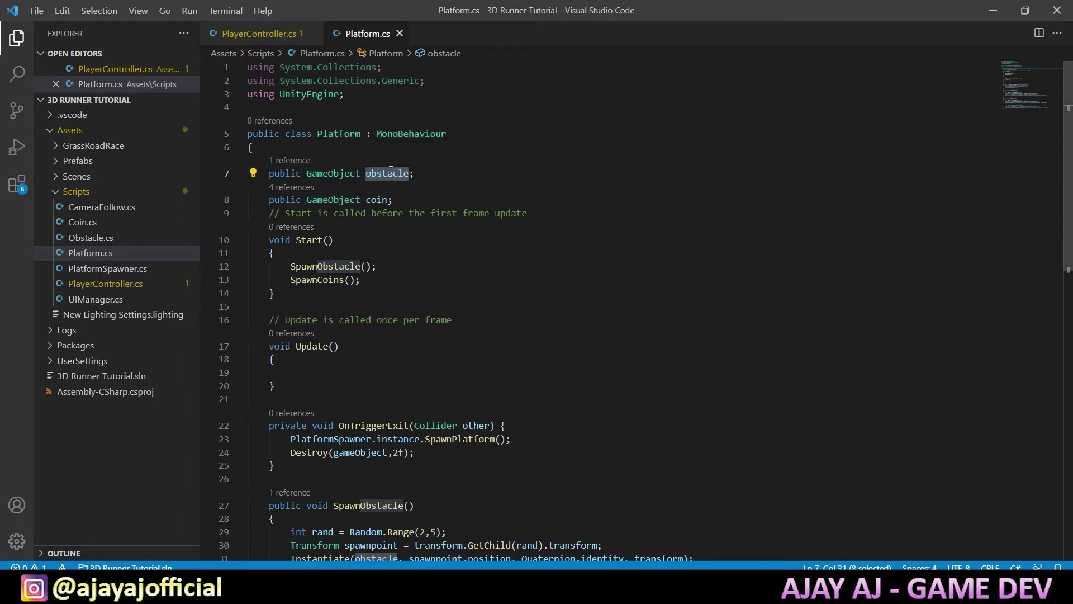
click(361, 174)
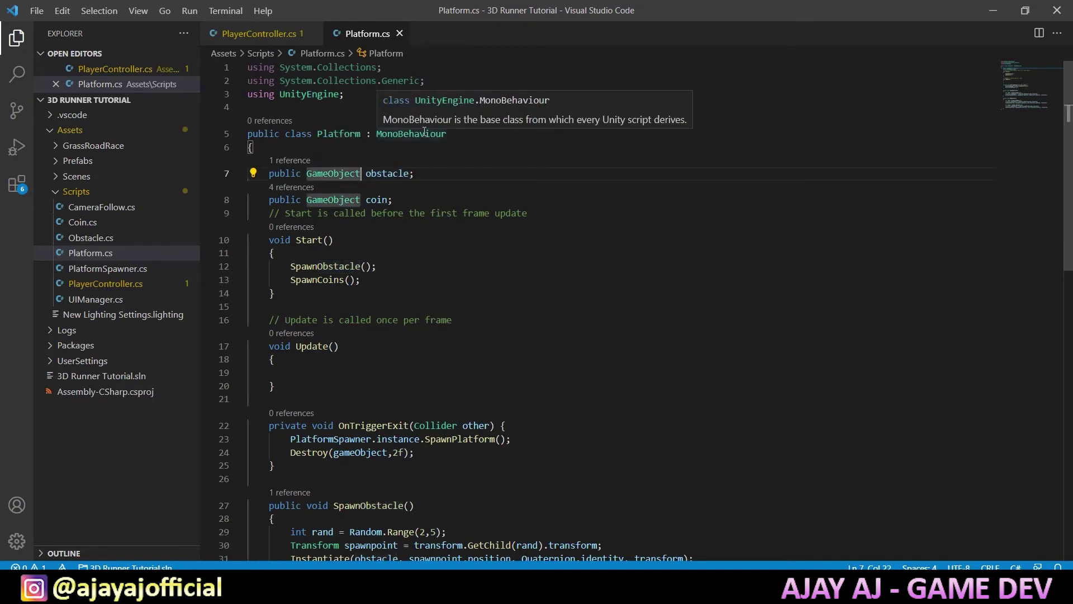
text([)
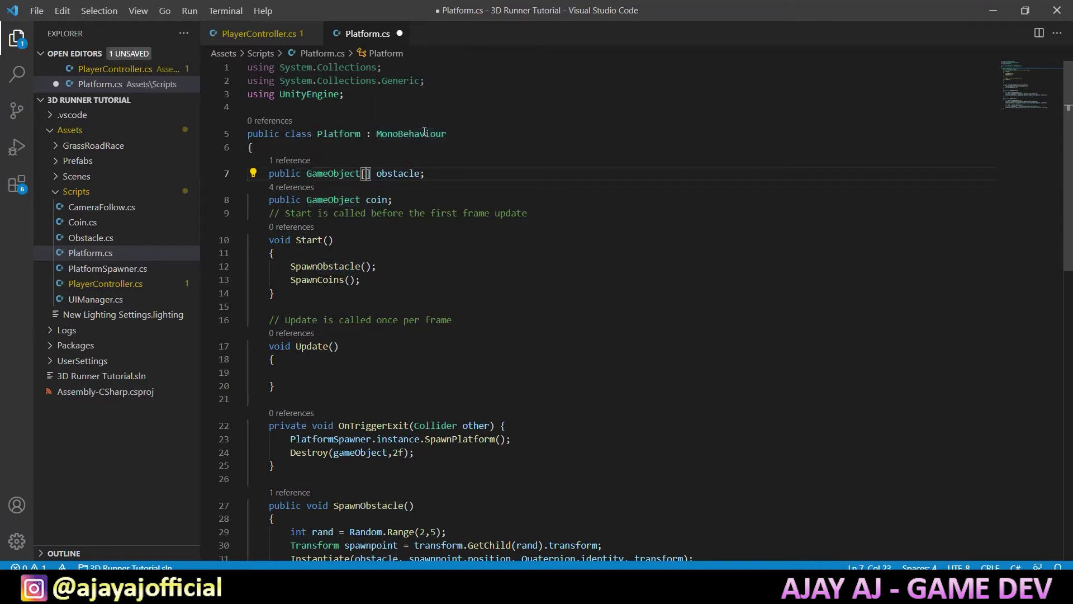
text(])
key(Right)
key(Right)
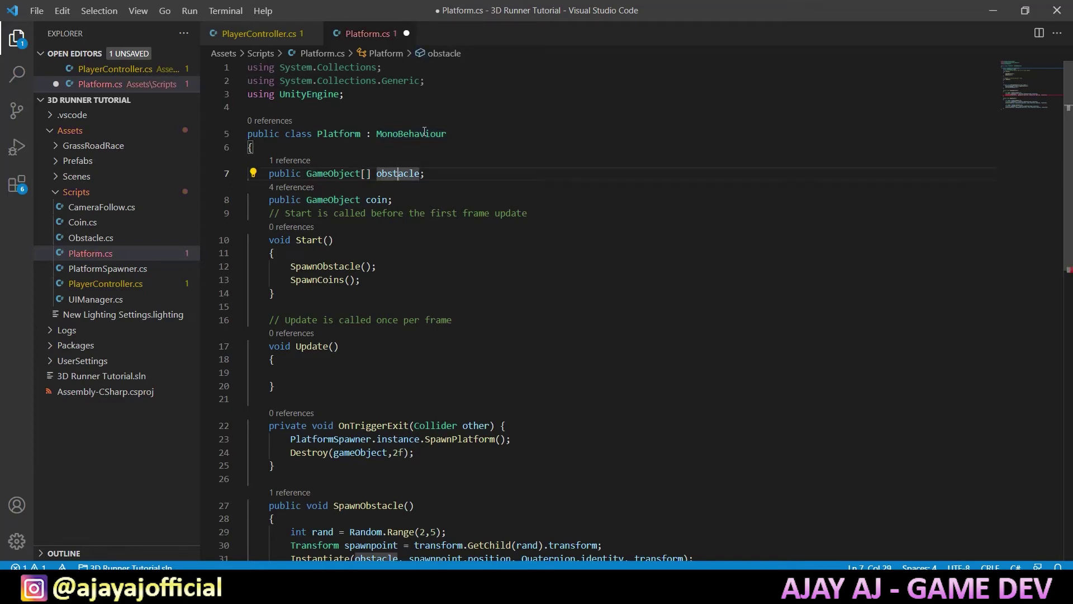
Add 'int x = Random.Range(0,2);' at the start of SpawnObstacle.
scroll(419, 268, down, 3)
scroll(391, 335, down, 1)
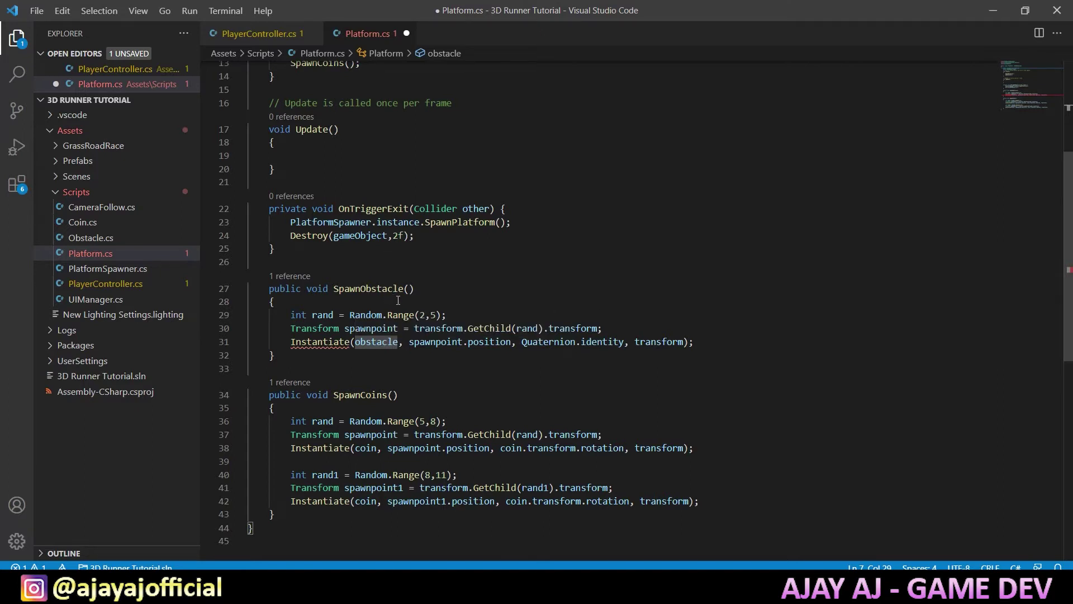
scroll(398, 300, up, 5)
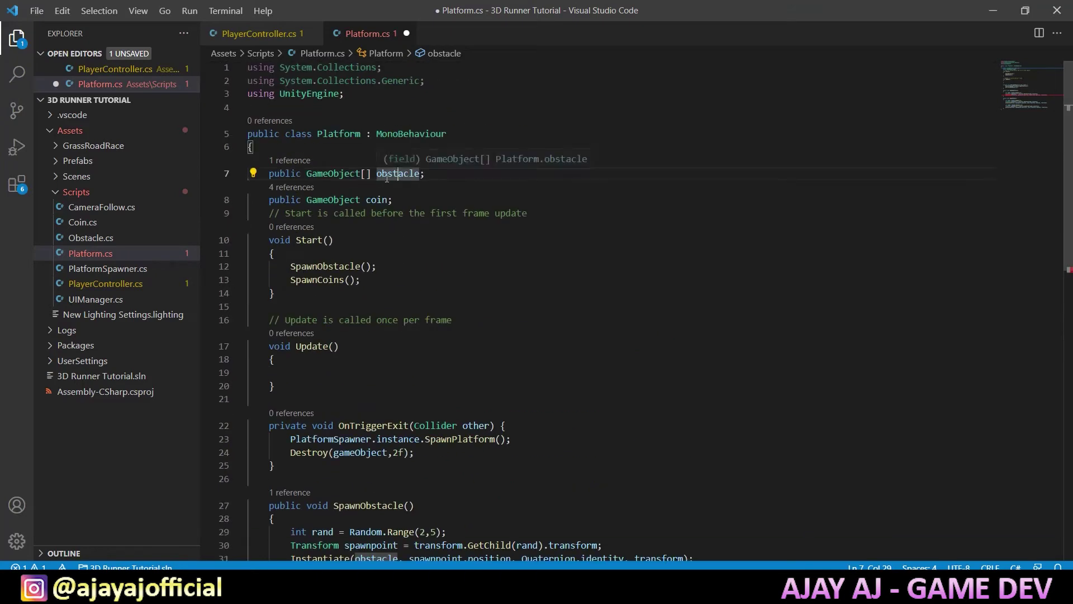
scroll(442, 275, down, 3)
click(380, 341)
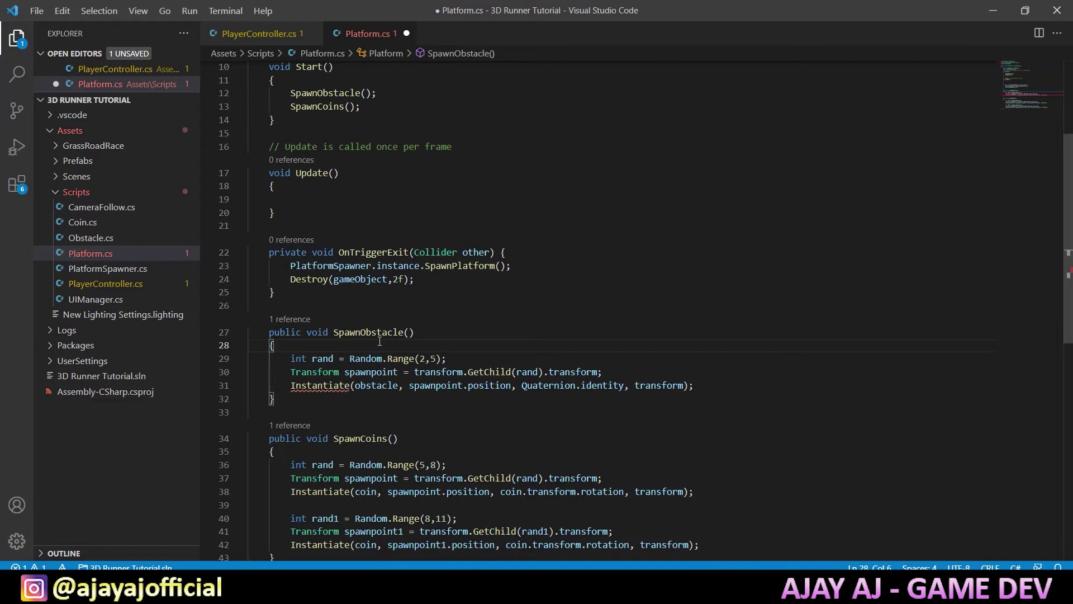
key(Return)
text(int x =)
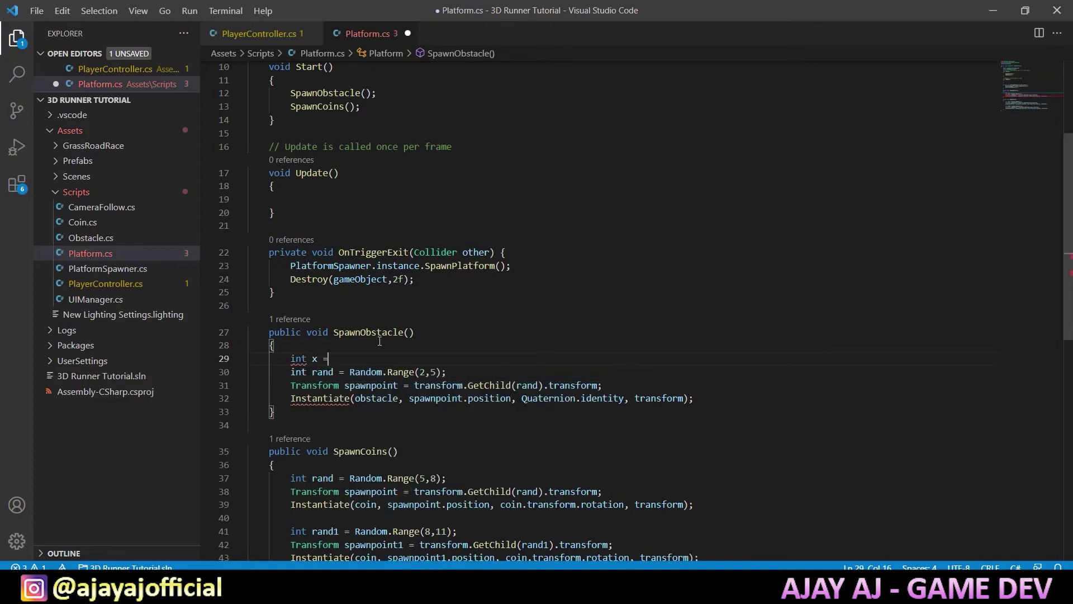
text( Random.Ra)
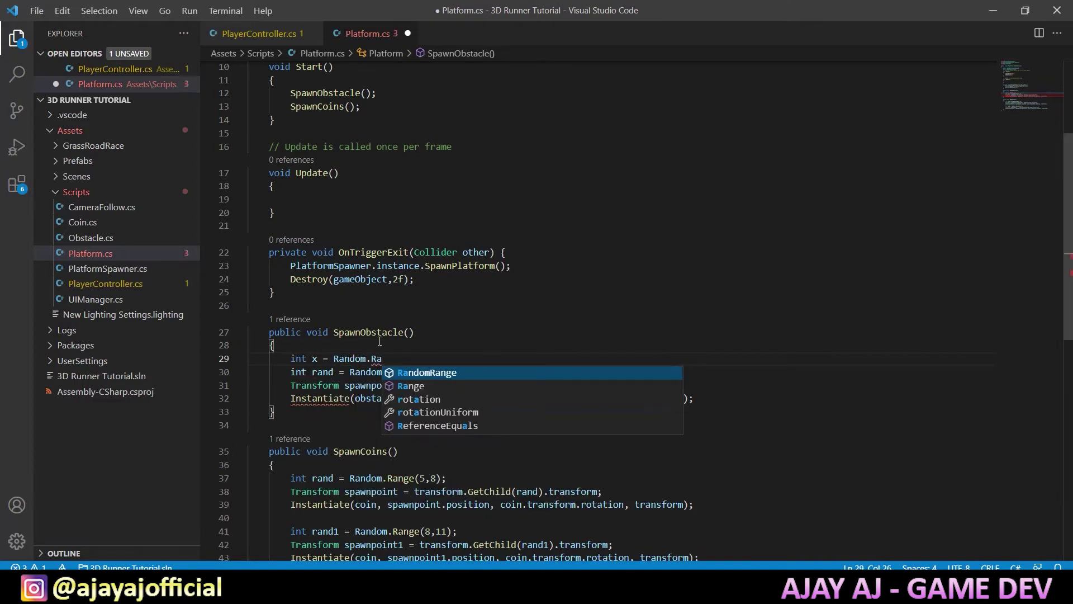
text(nge(0)
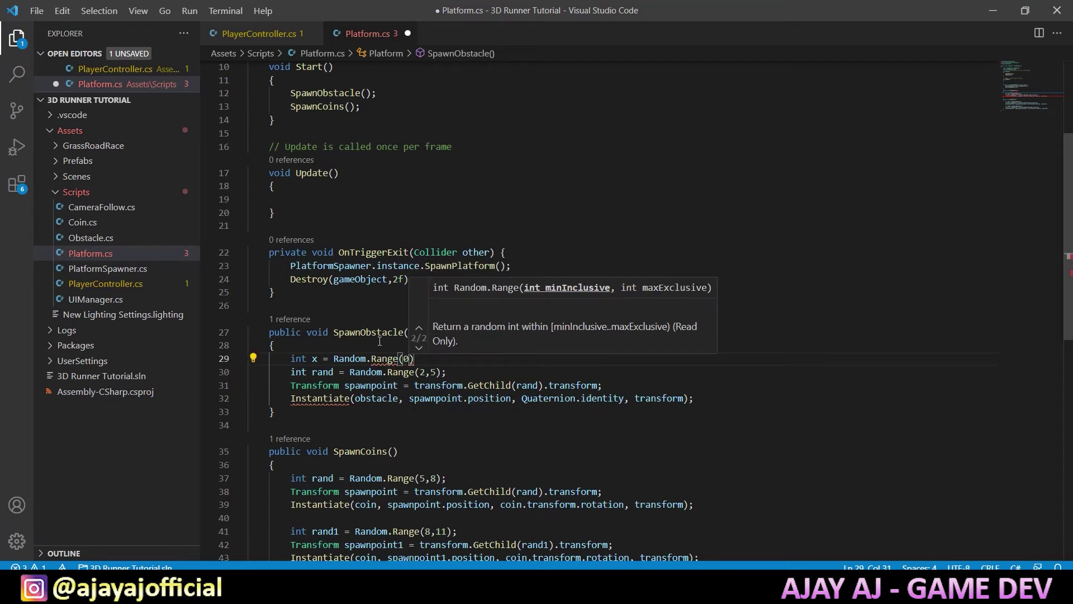
text(,2);)
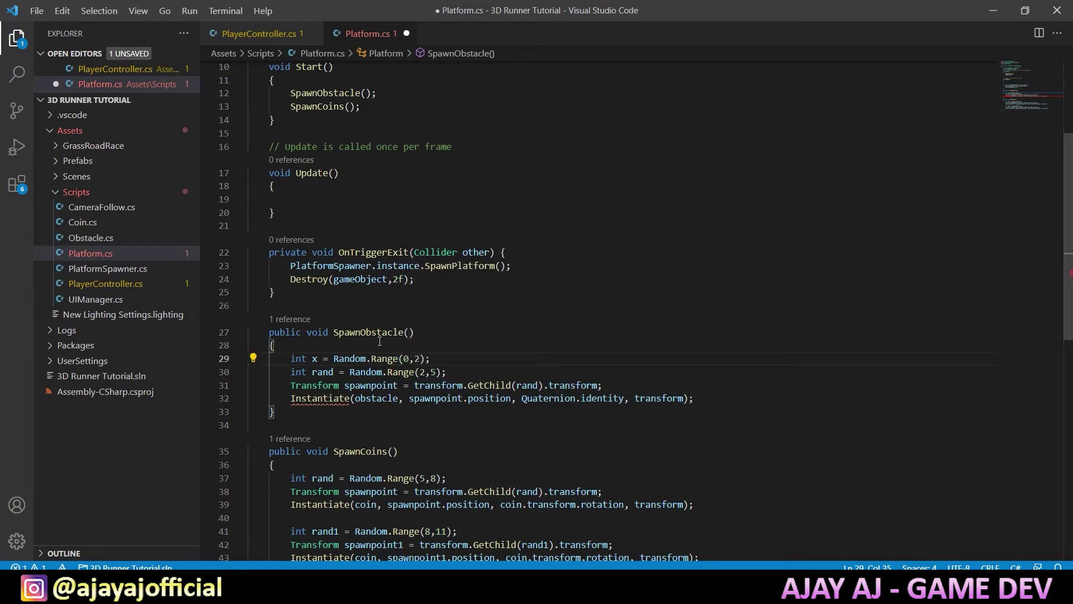
Make SpawnObstacle instantiate obstacle[x] and return to Unity.
click(398, 398)
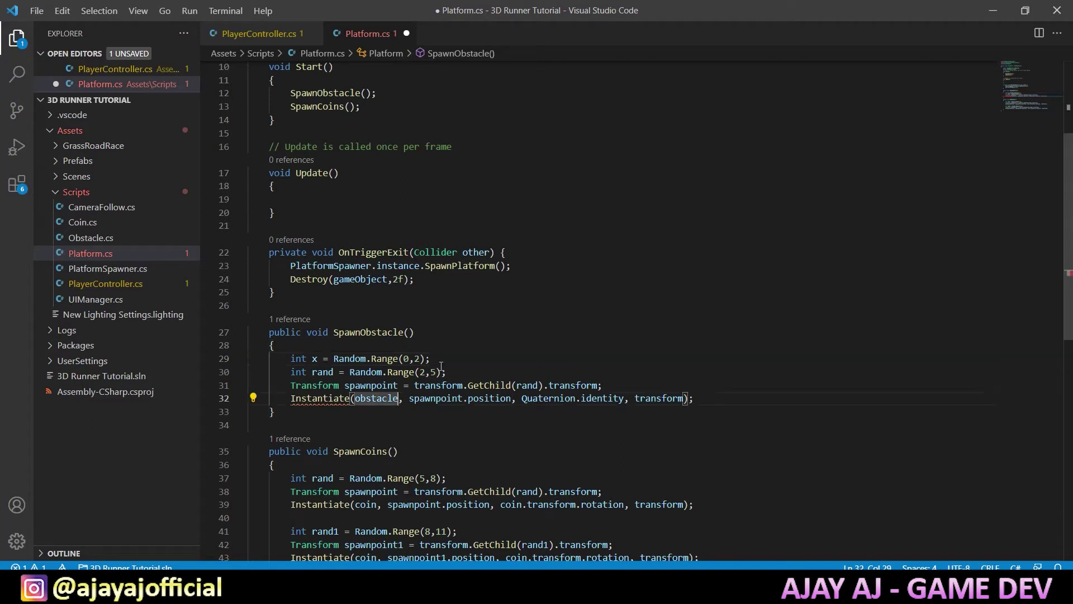
text([)
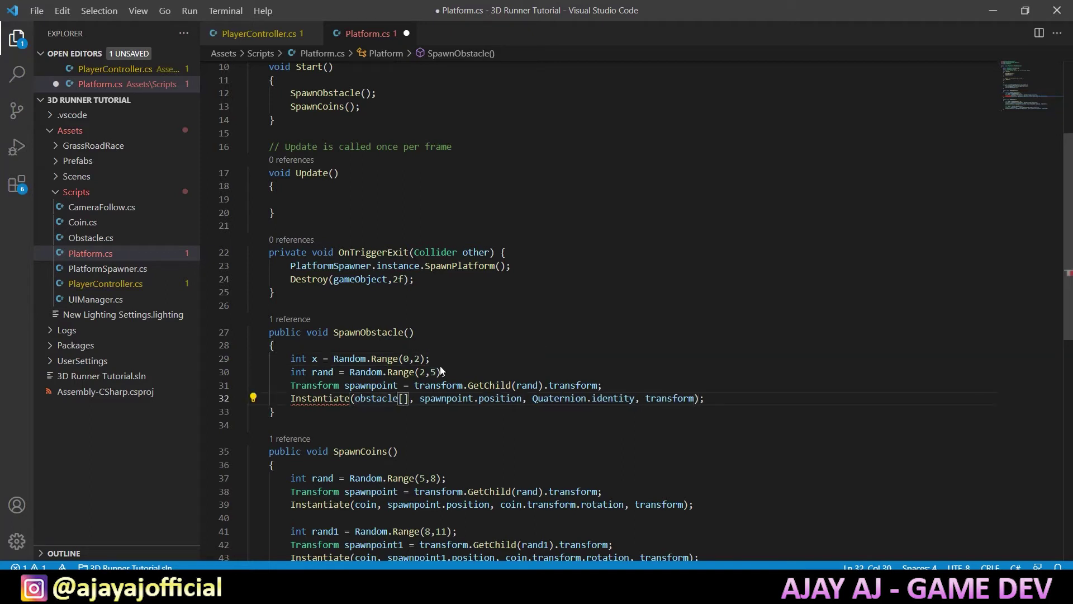
text(x)
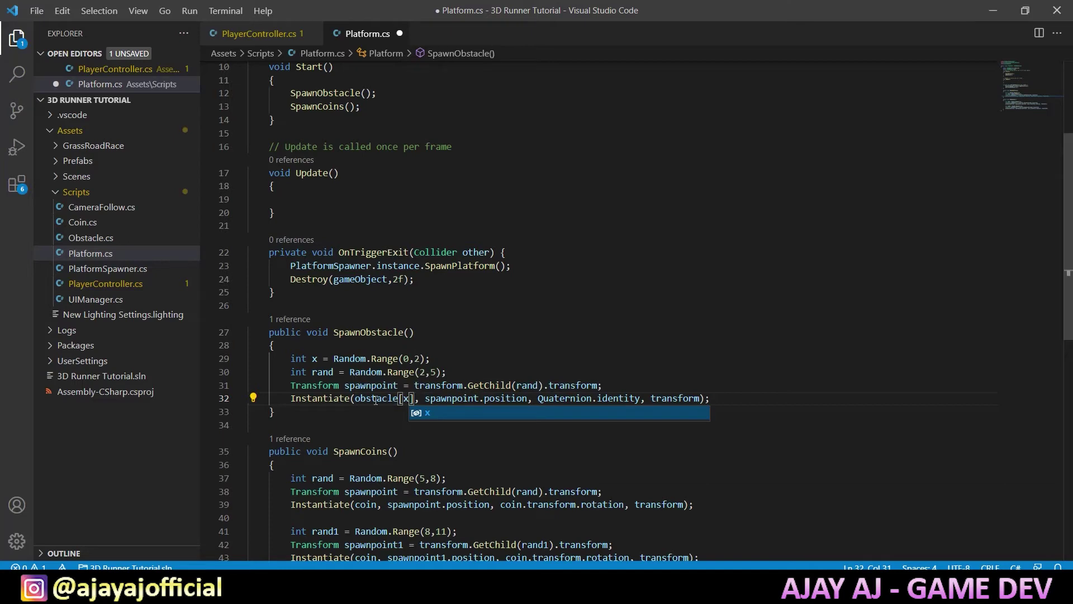
click(376, 399)
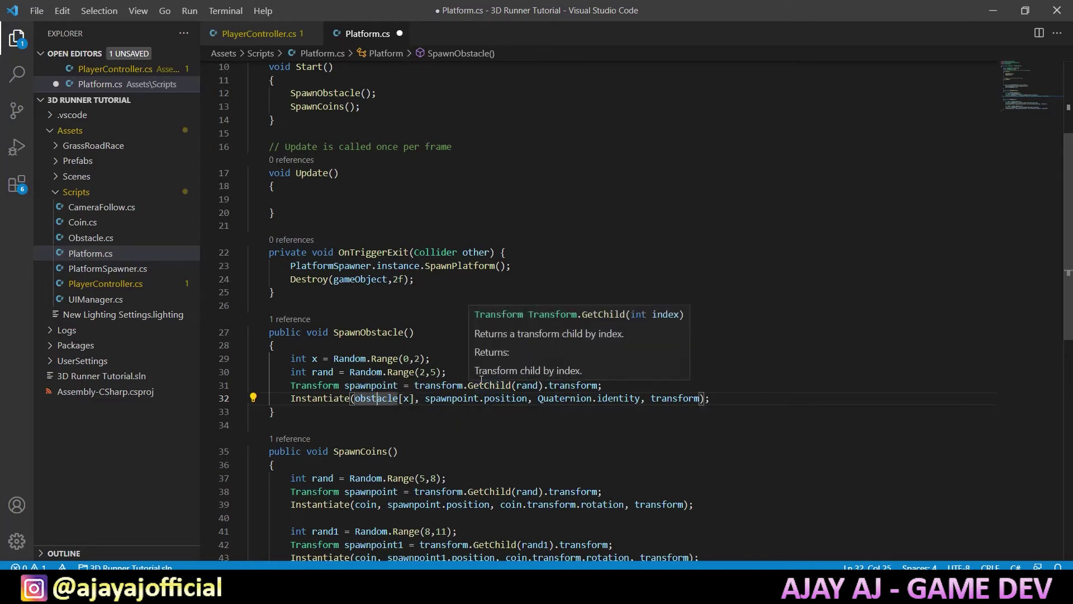
scroll(456, 303, down, 3)
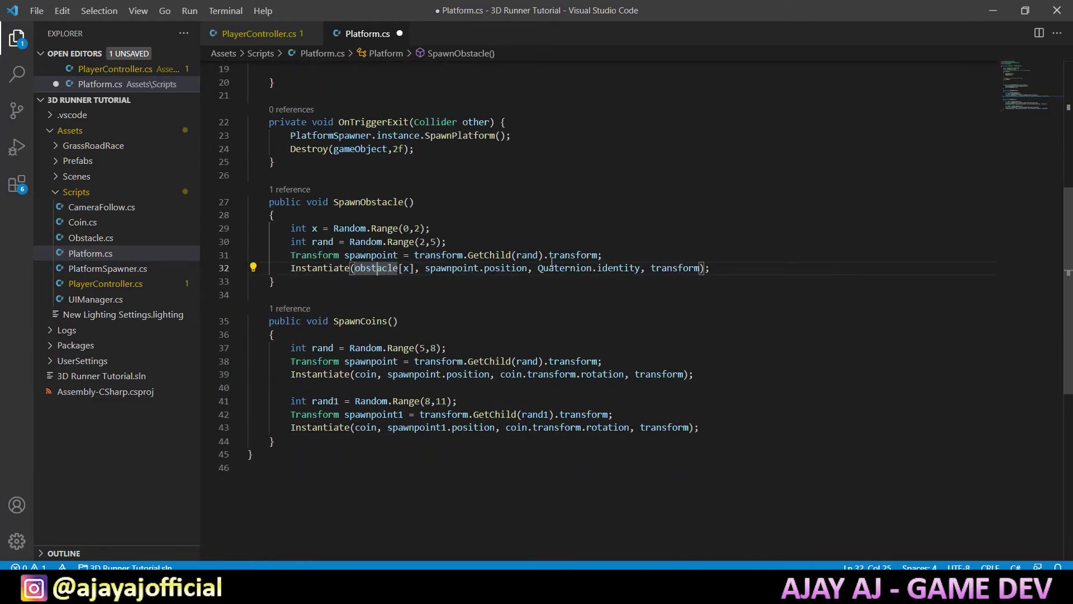
scroll(568, 241, up, 1)
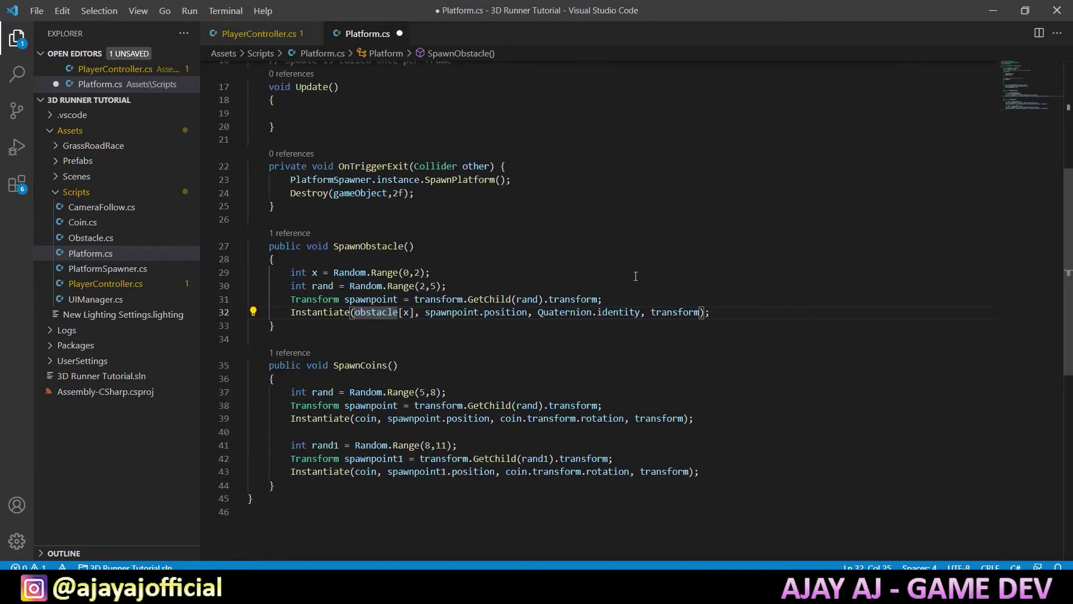
scroll(635, 276, up, 6)
key(alt+Tab)
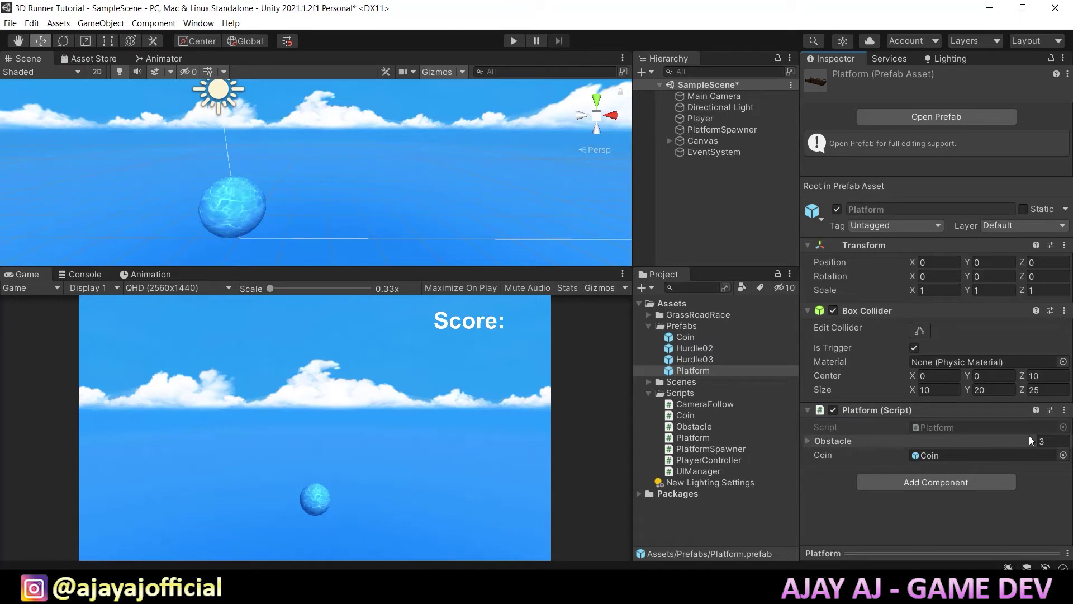
Set the Platform prefab's Obstacle array to size 2 with Hurdle02 and Hurdle03.
click(817, 441)
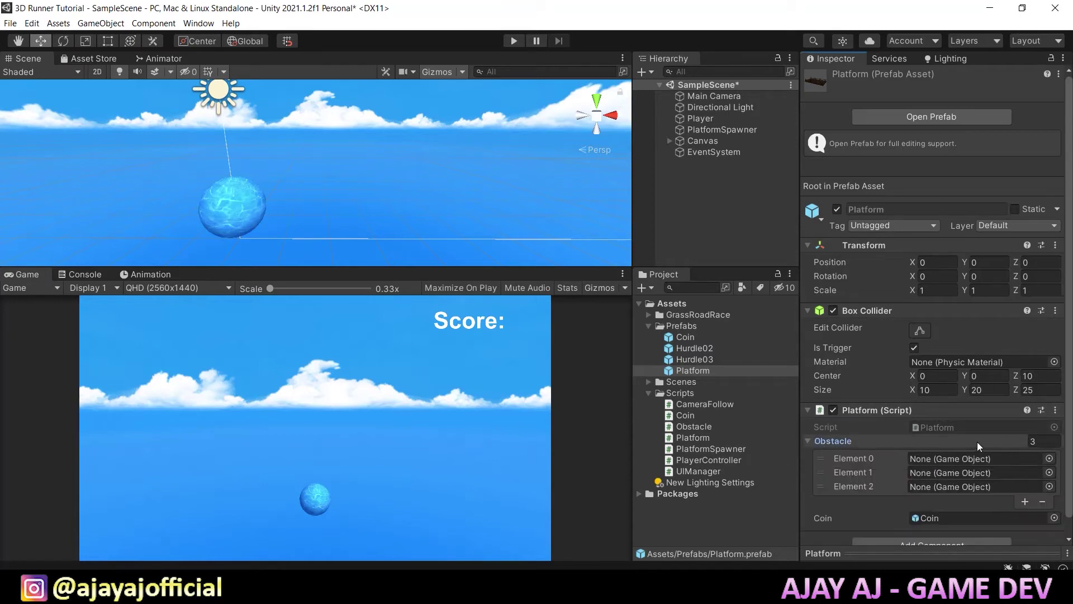
click(1035, 441)
text(23)
key(Return)
click(1034, 441)
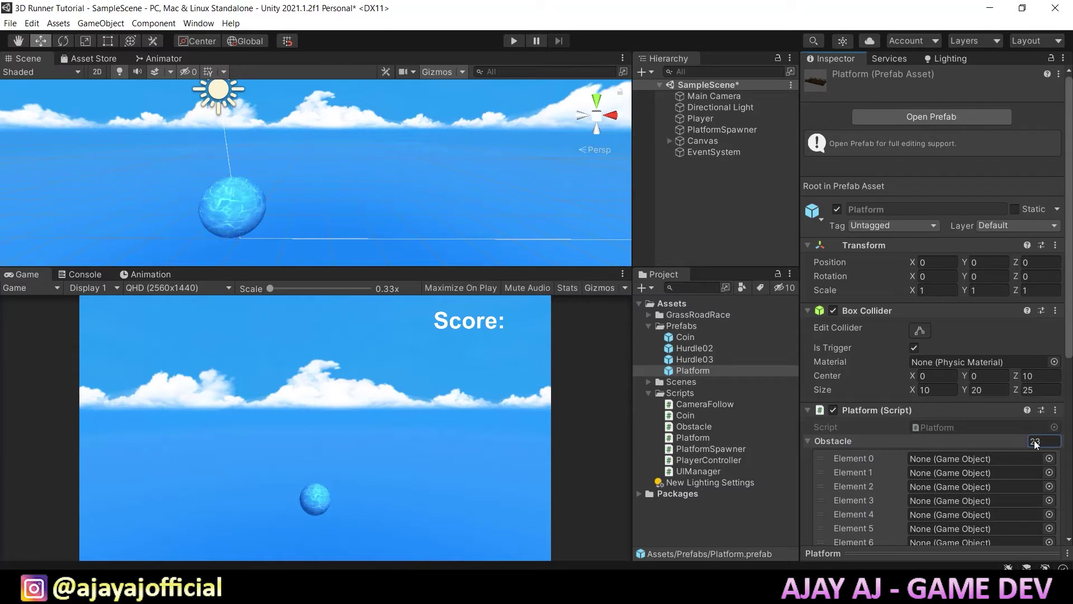
text(2)
key(Return)
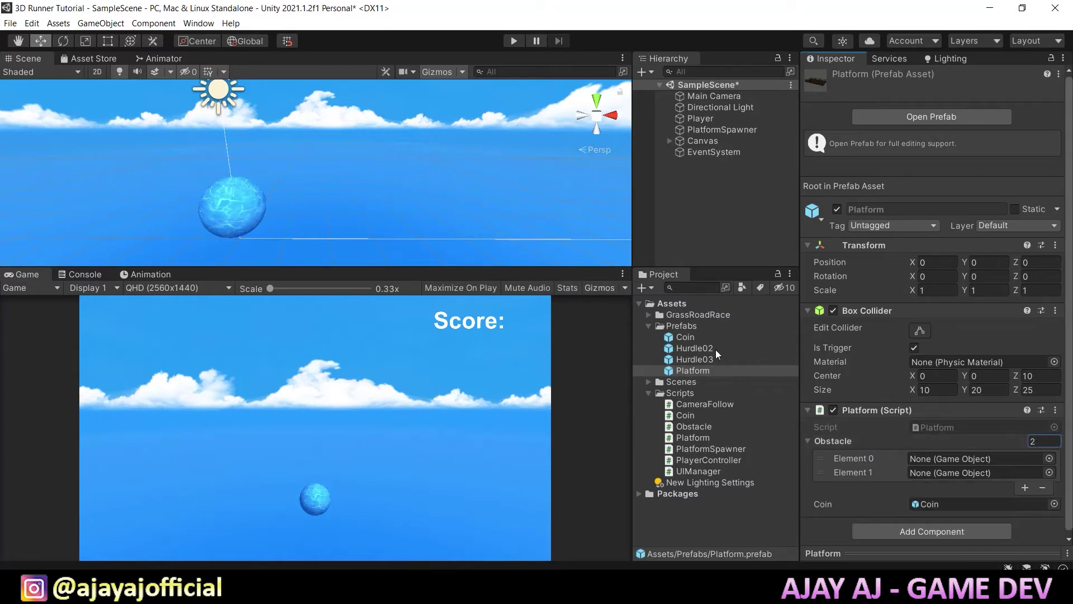
drag(716, 348, 975, 458)
drag(719, 357, 953, 471)
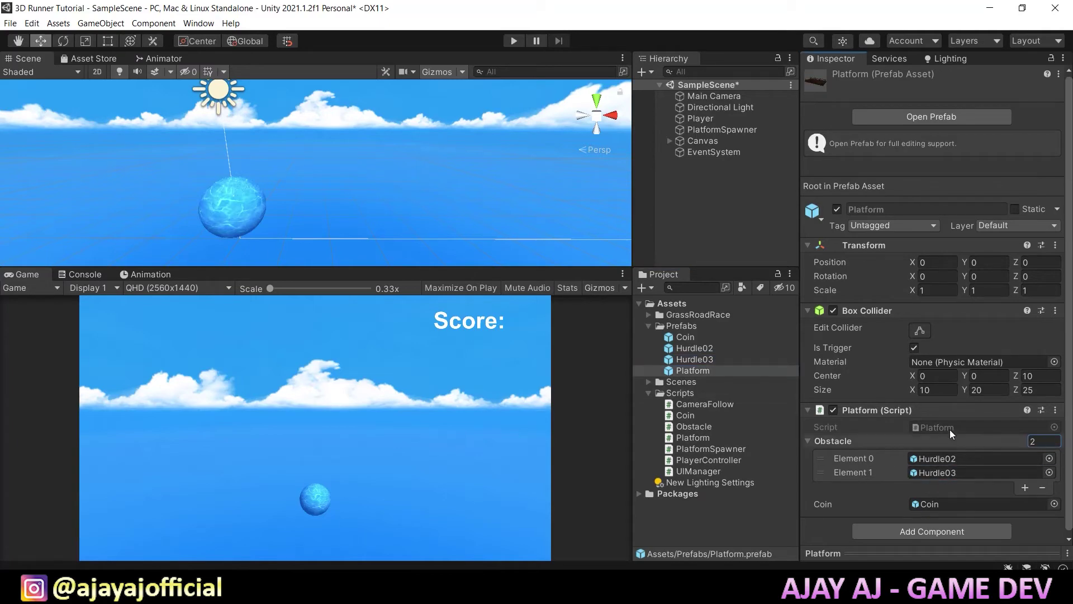
Attach the Obstacle script to the Hurdle03 prefab and start Play mode.
click(726, 345)
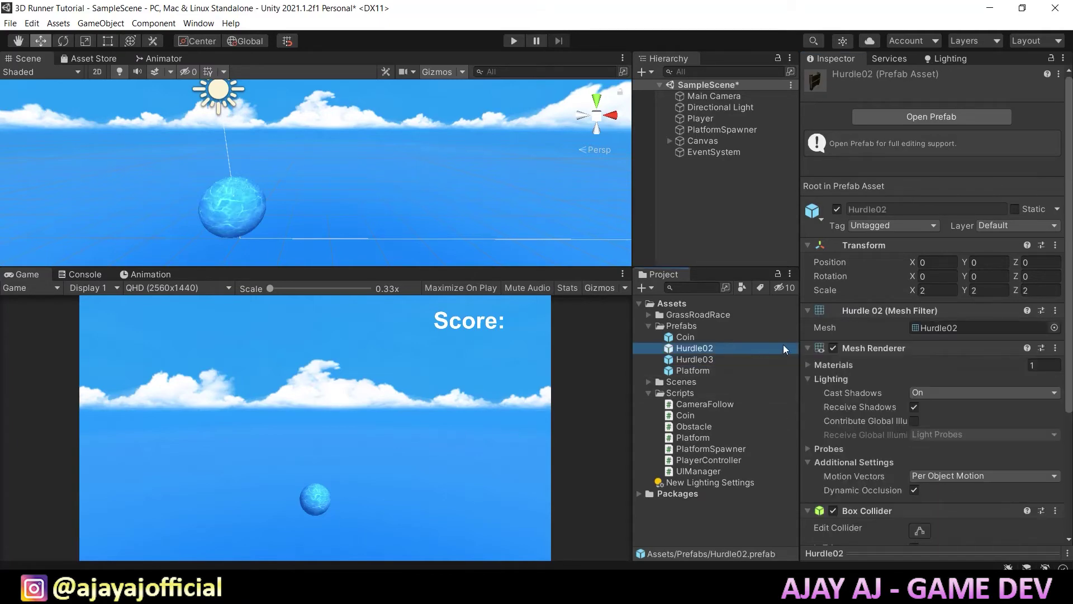
scroll(883, 378, down, 5)
click(725, 361)
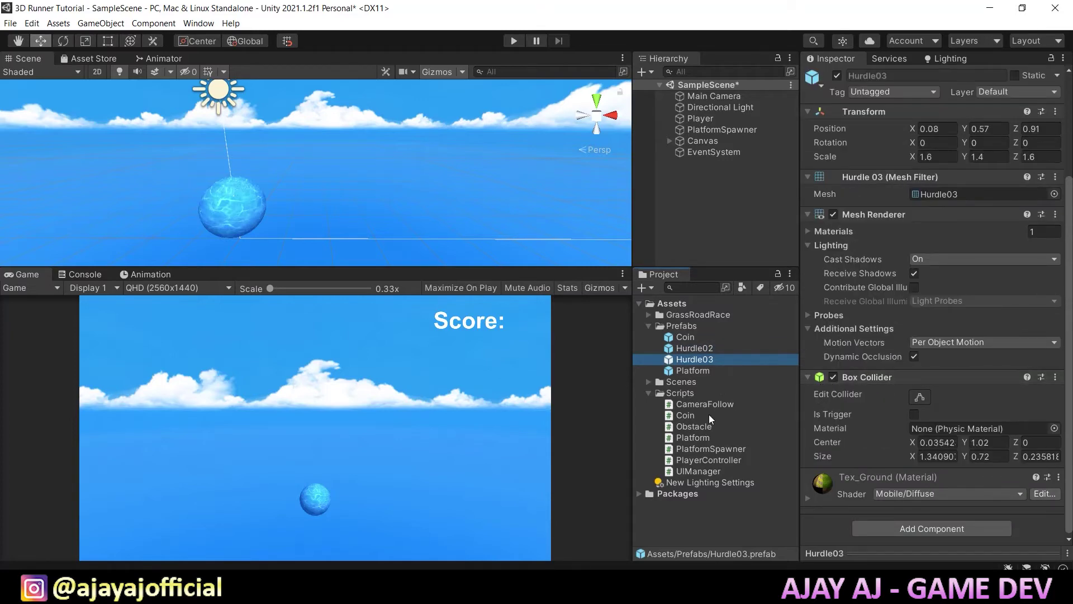
mouse_move(705, 424)
mouse_down()
mouse_move(828, 523)
mouse_move(849, 508)
mouse_up()
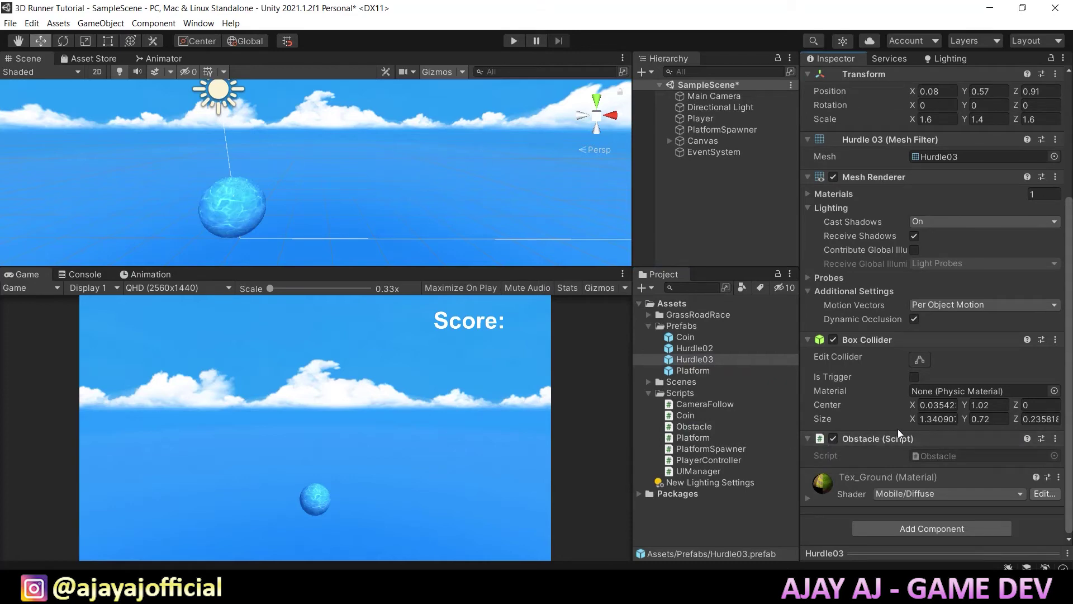
click(514, 43)
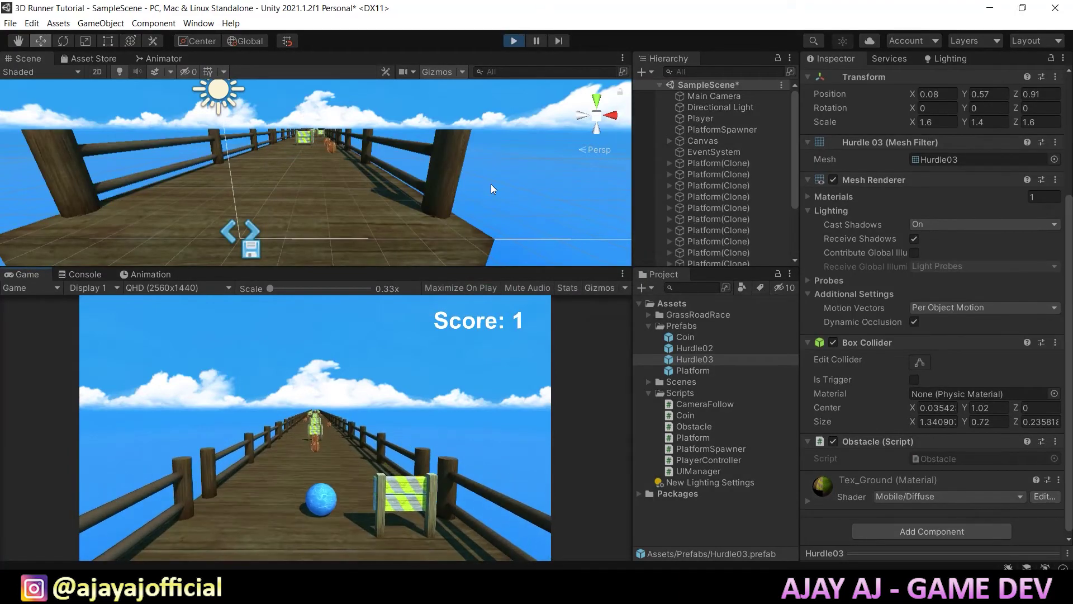
Steer the ball left and right and jump a hurdle, collecting coins to Score 10.
key(Right)
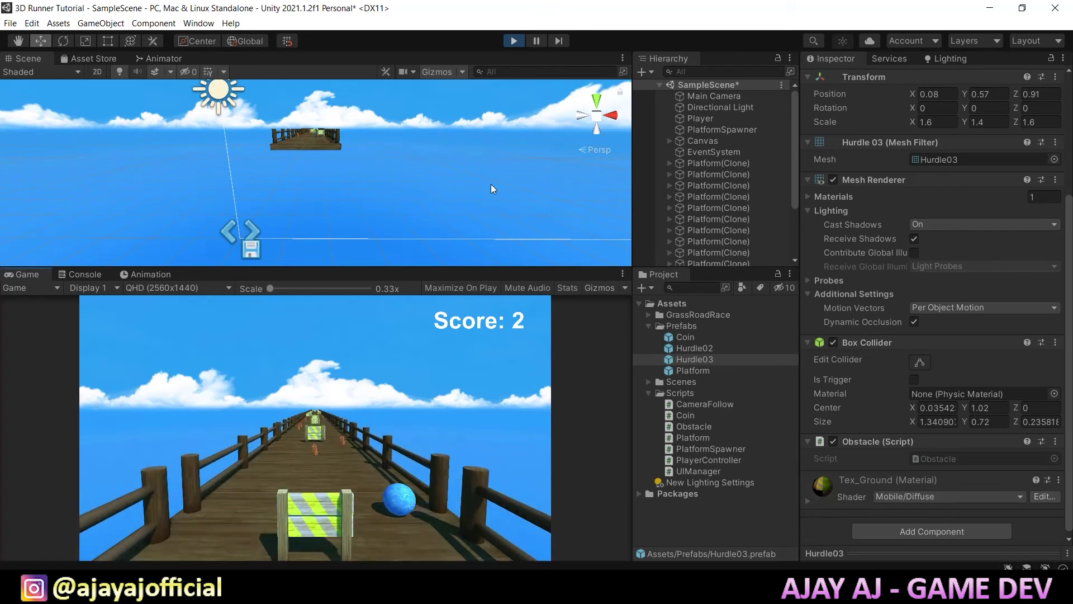
key(Left)
key(Right)
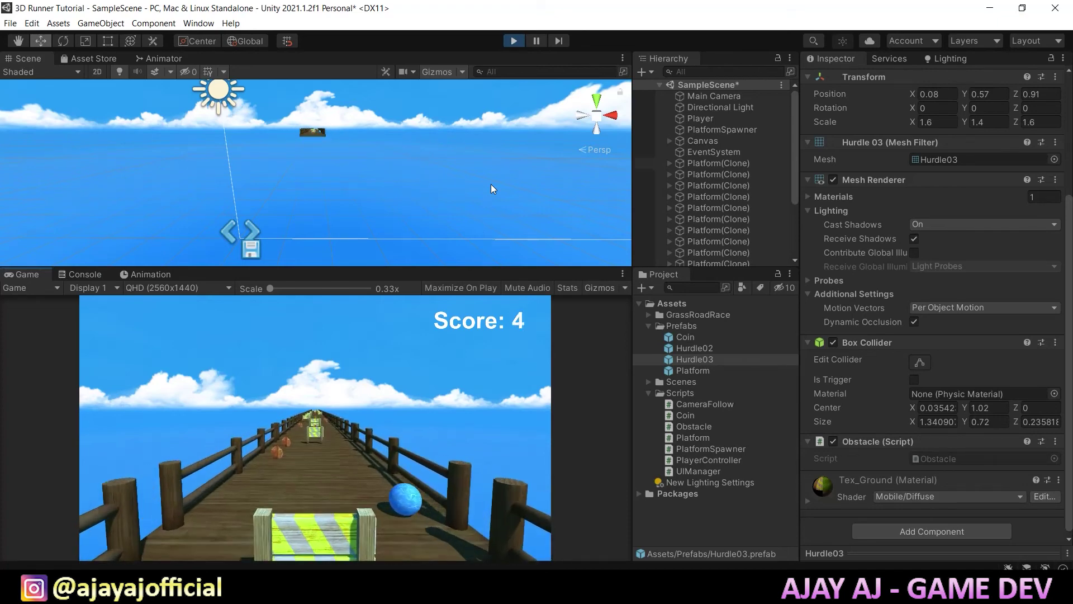
key(Left)
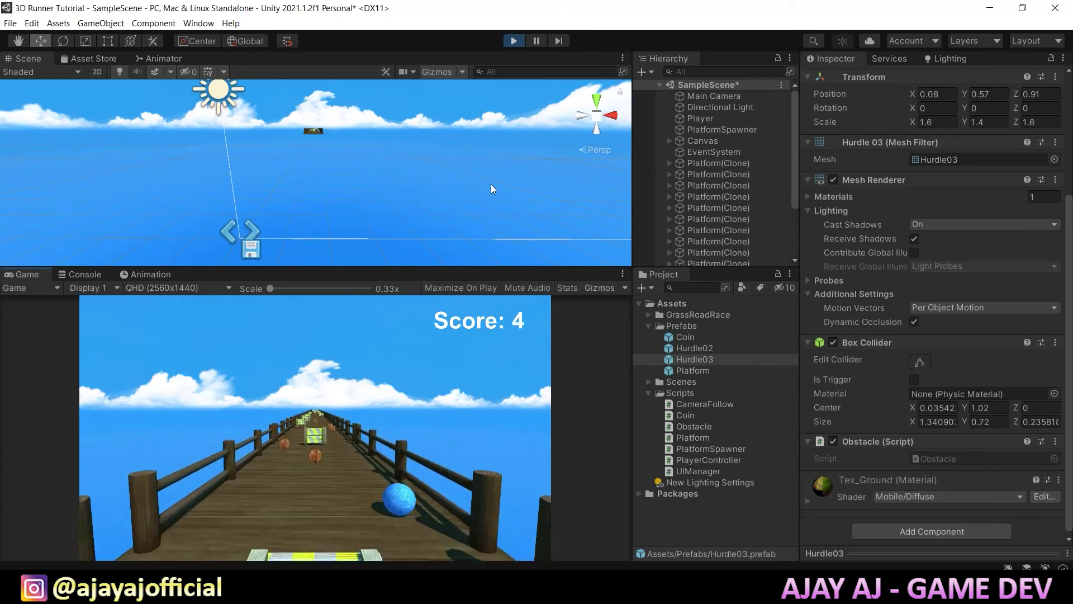
key(Left)
key(Right)
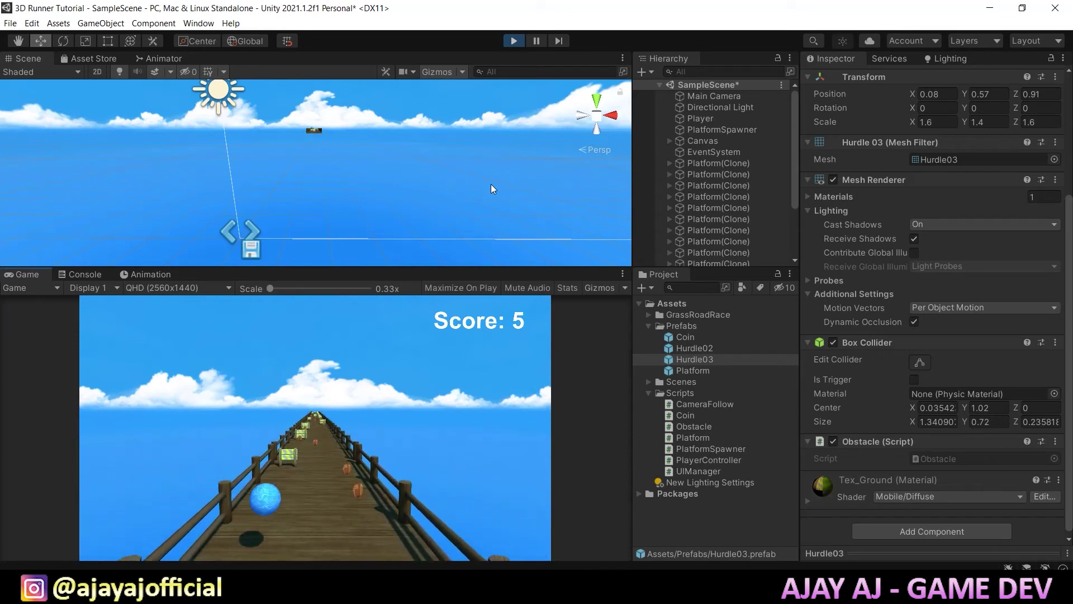
key(space)
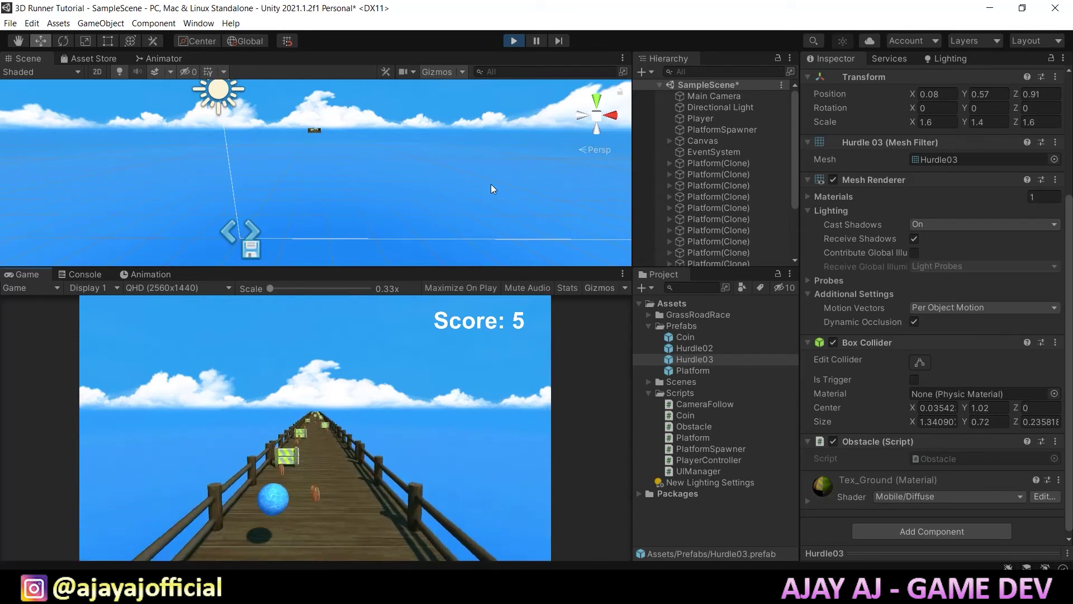
key(Left)
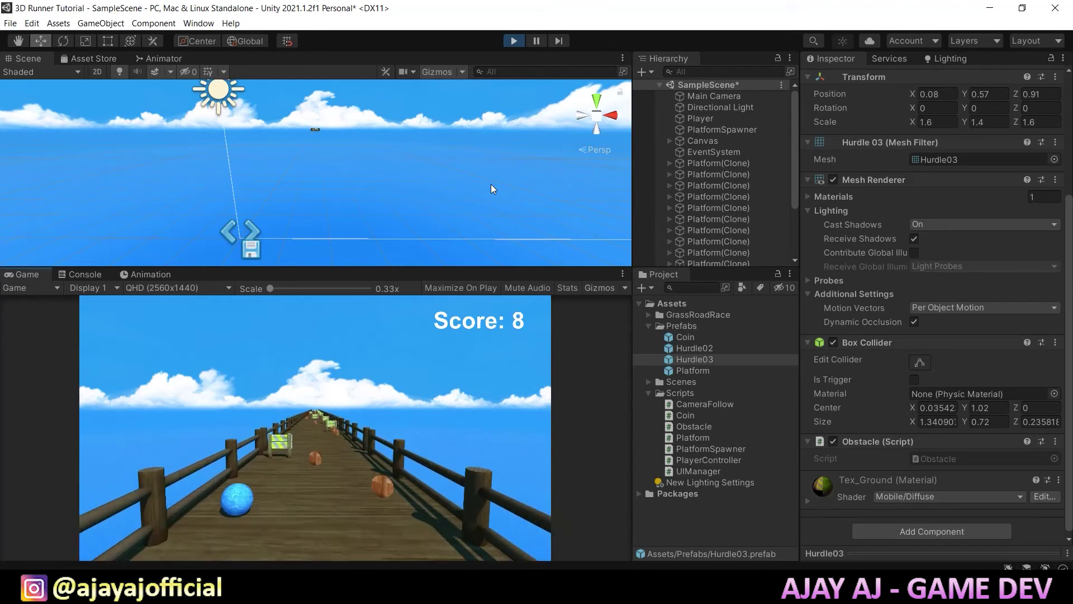
key(Right)
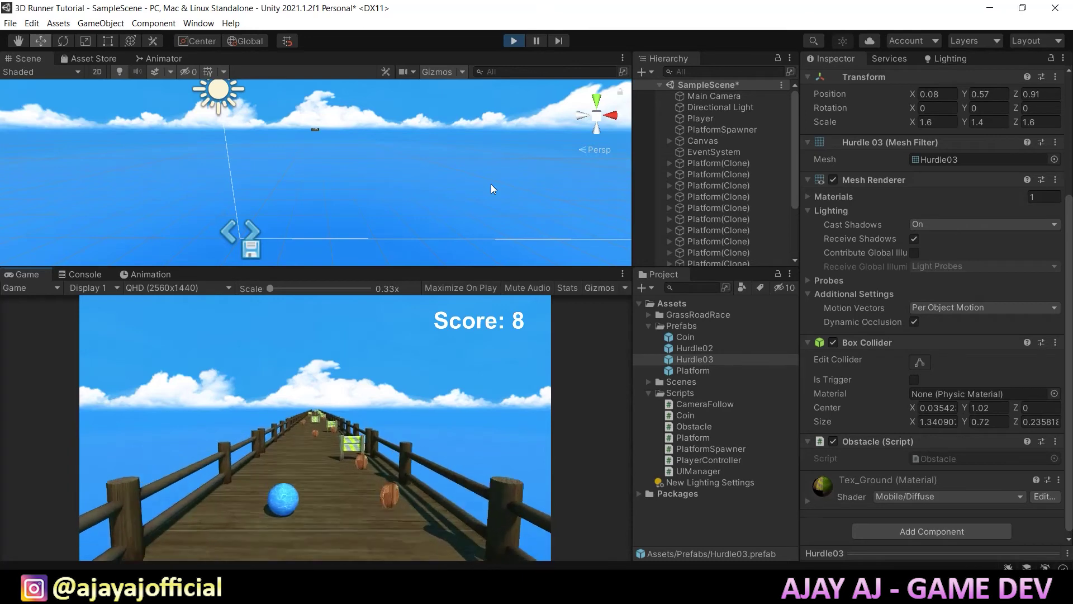
key(Right)
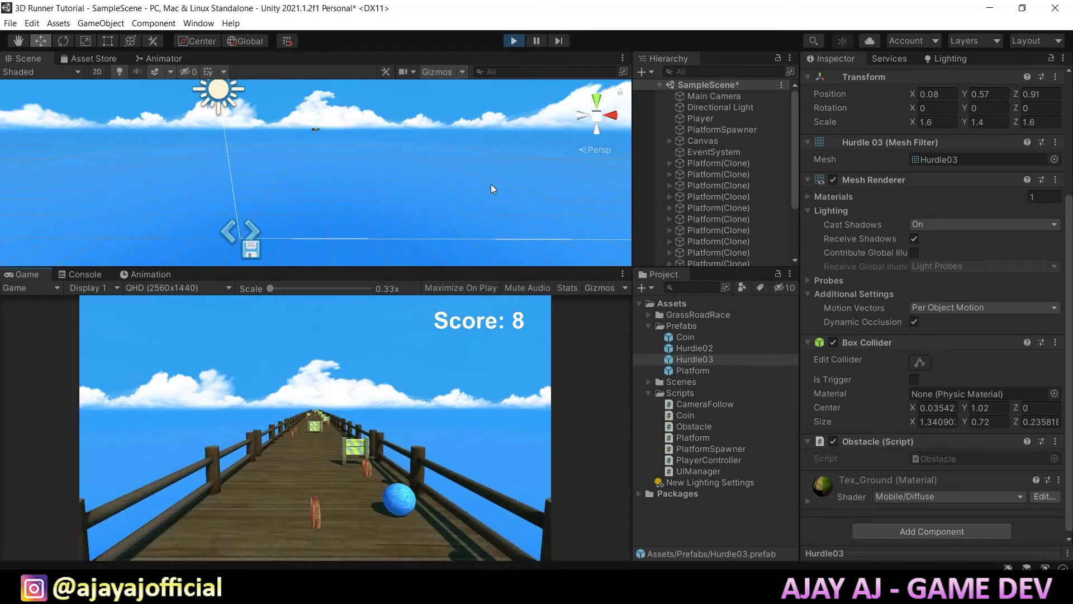
key(Left)
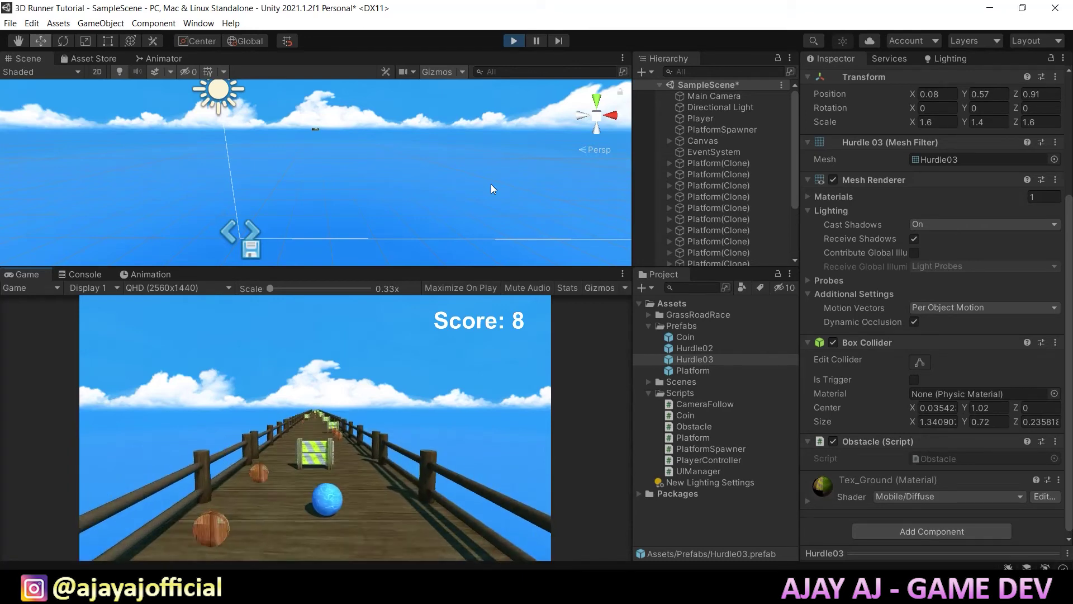
key(Right)
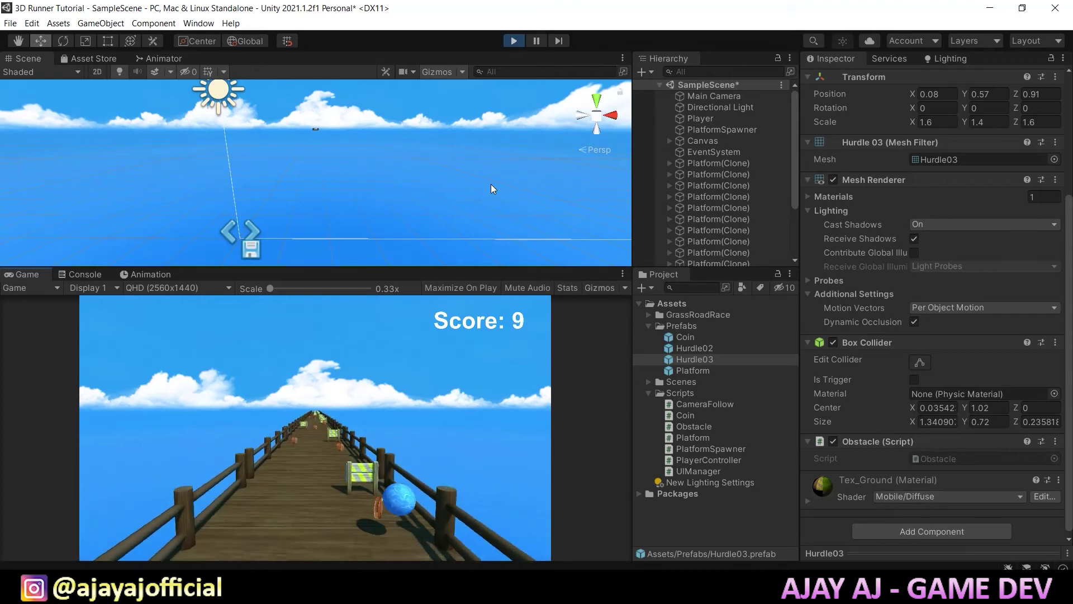
Stop play, scale the Hurdle03 prefab to 2 on X, Y and Z, and play again.
click(512, 40)
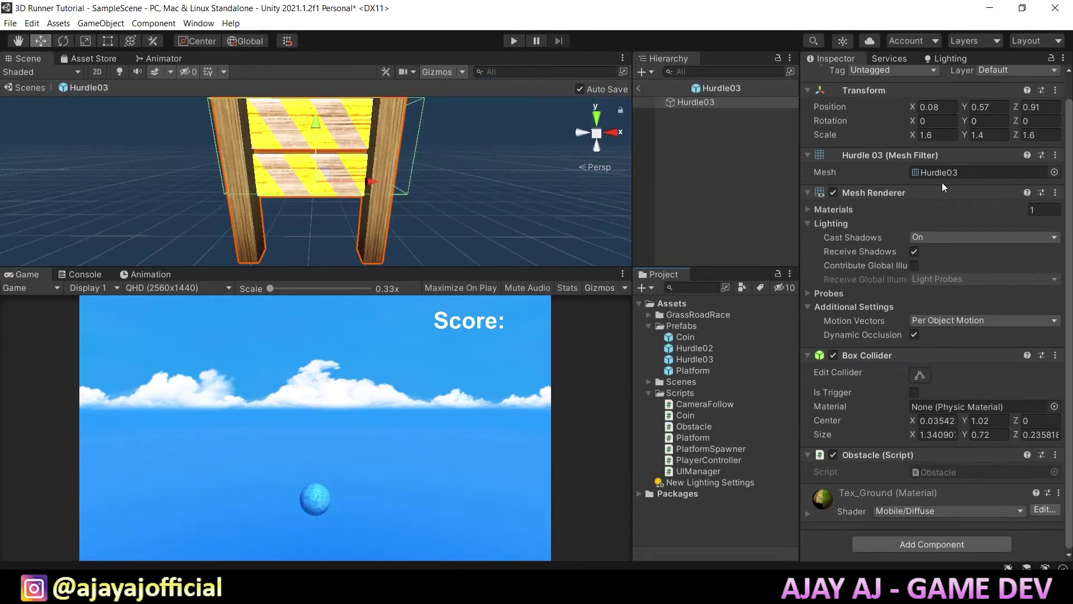
text(2)
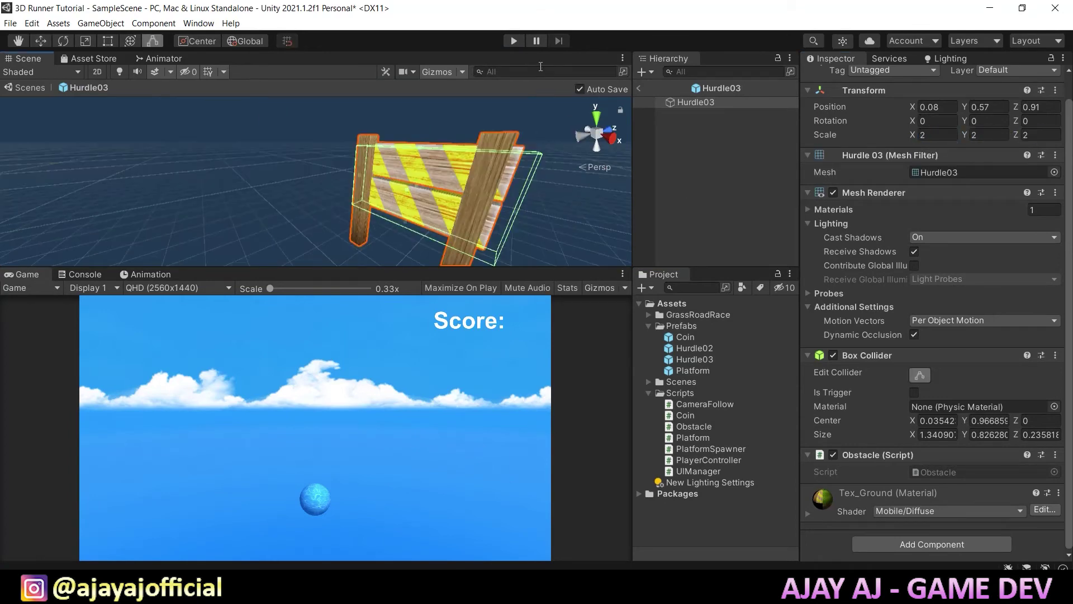
click(513, 43)
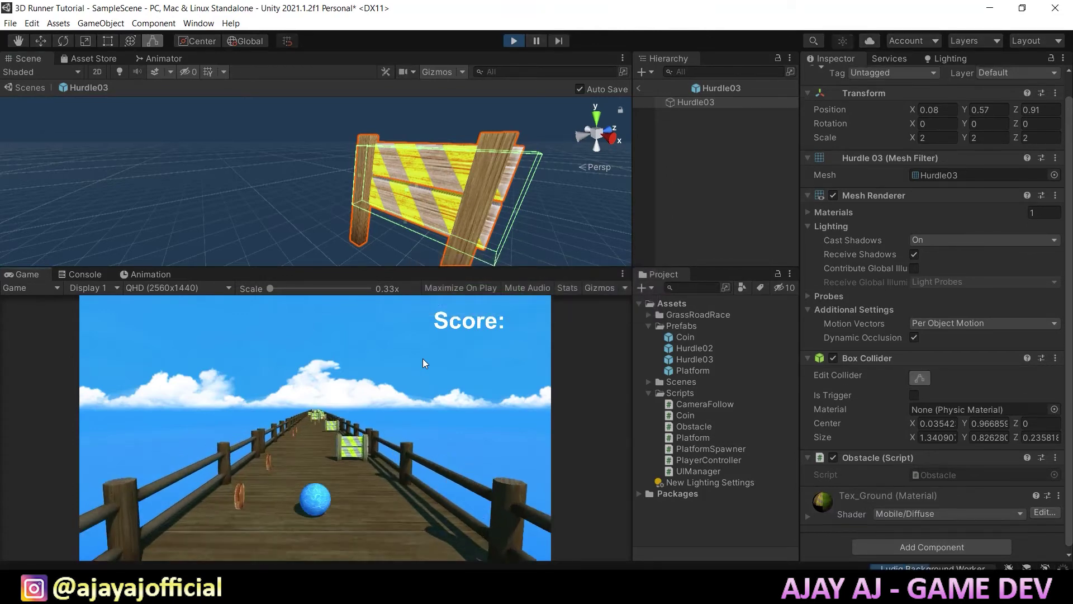
Steer the ball around the enlarged Hurdle03 barriers, reaching Score 2, then stop play.
key(Left)
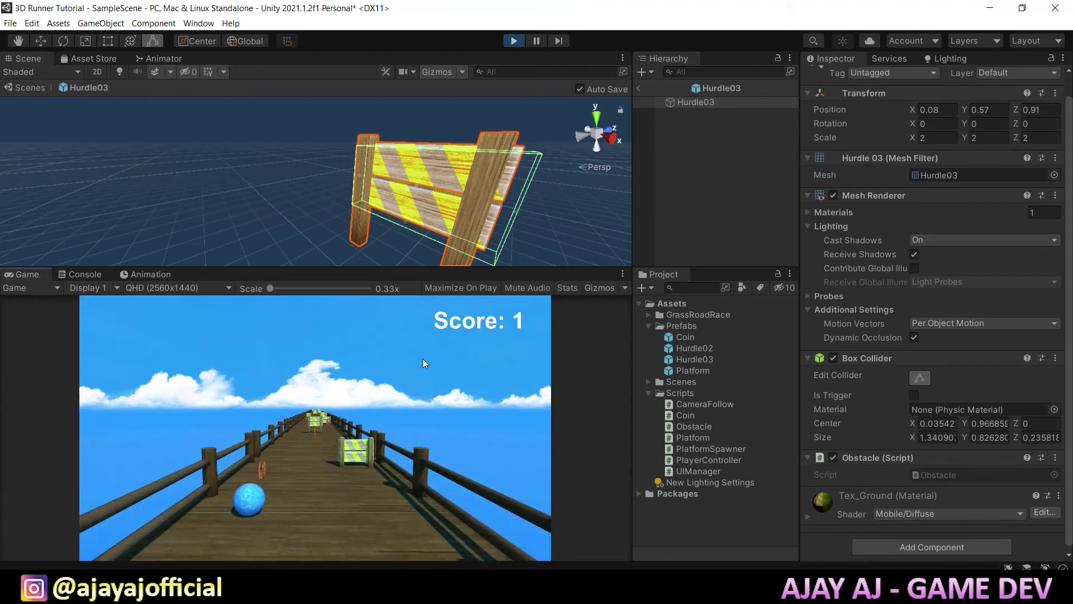
key(Right)
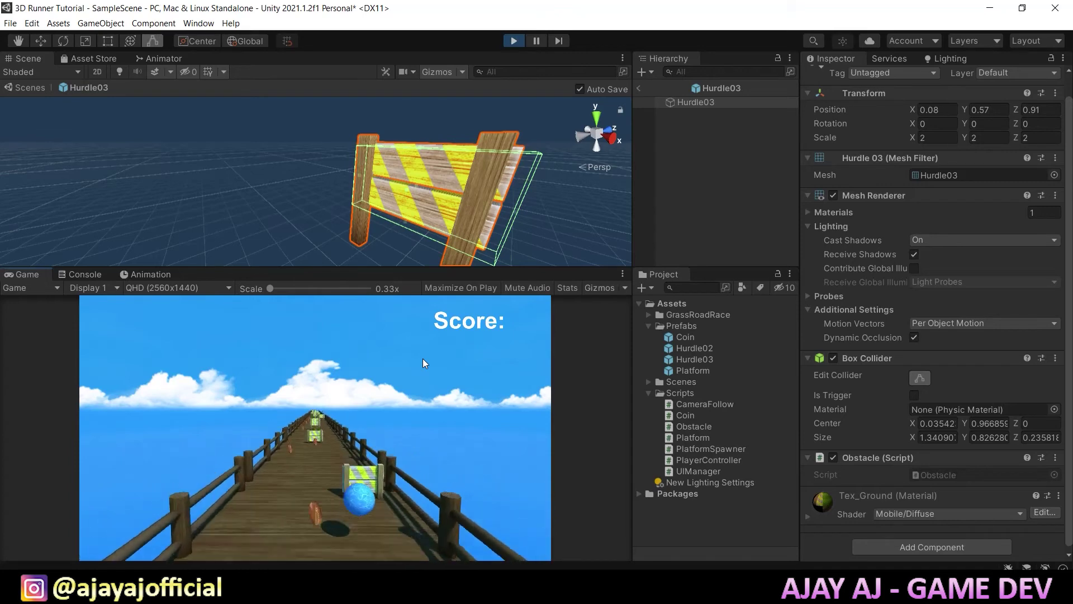
key(Left)
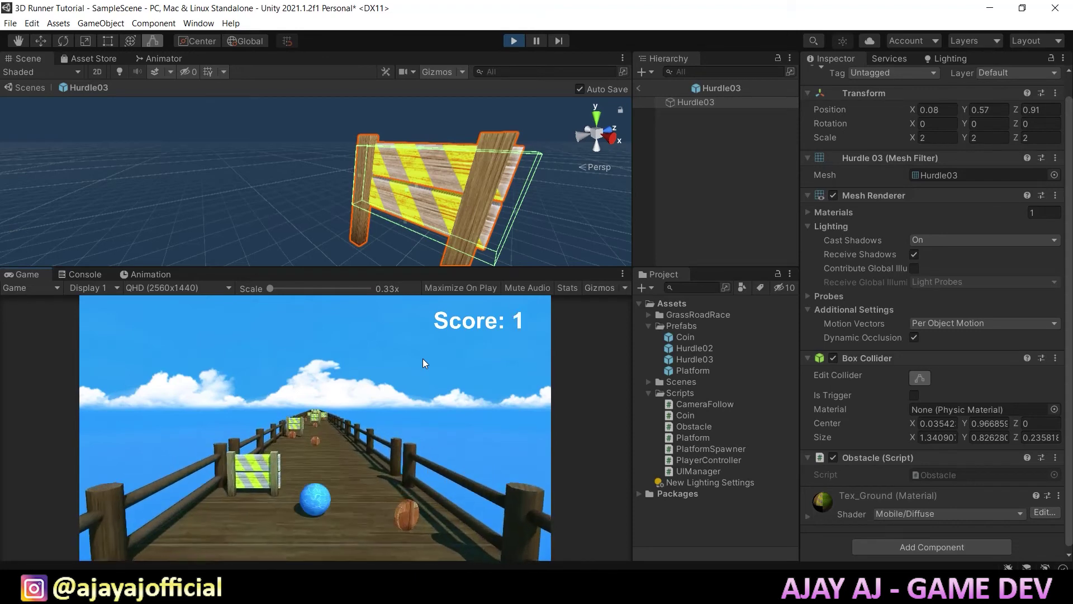
key(Left)
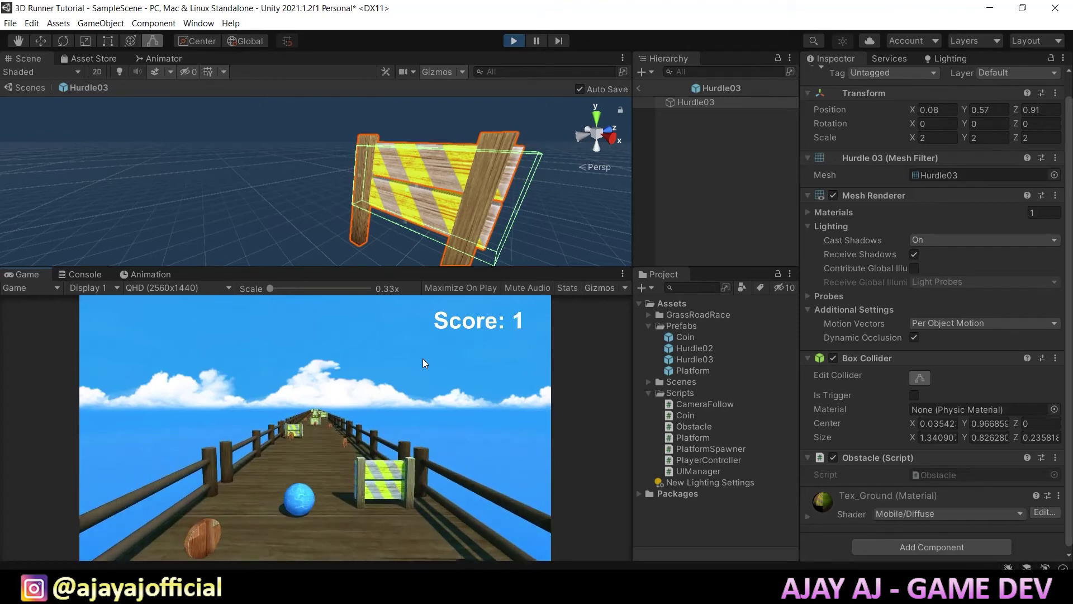
key(Left)
key(Right)
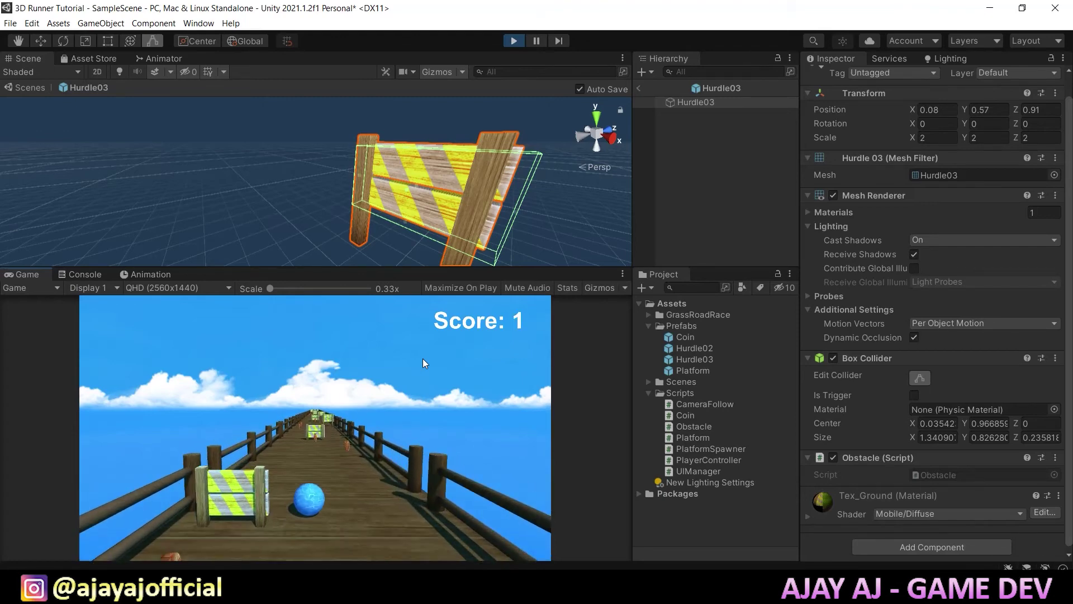
key(Right)
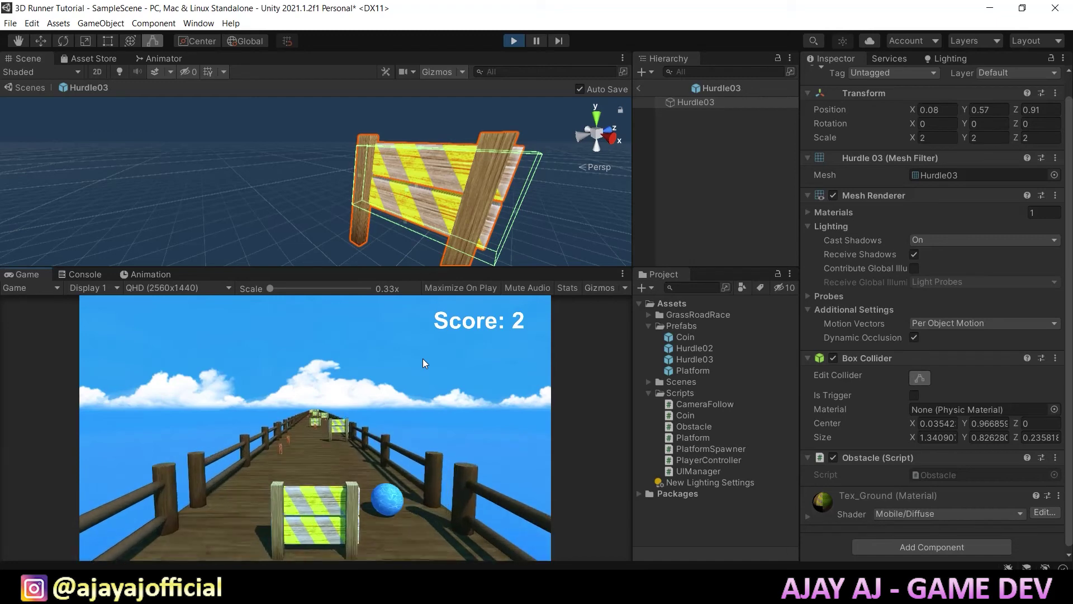
key(Right)
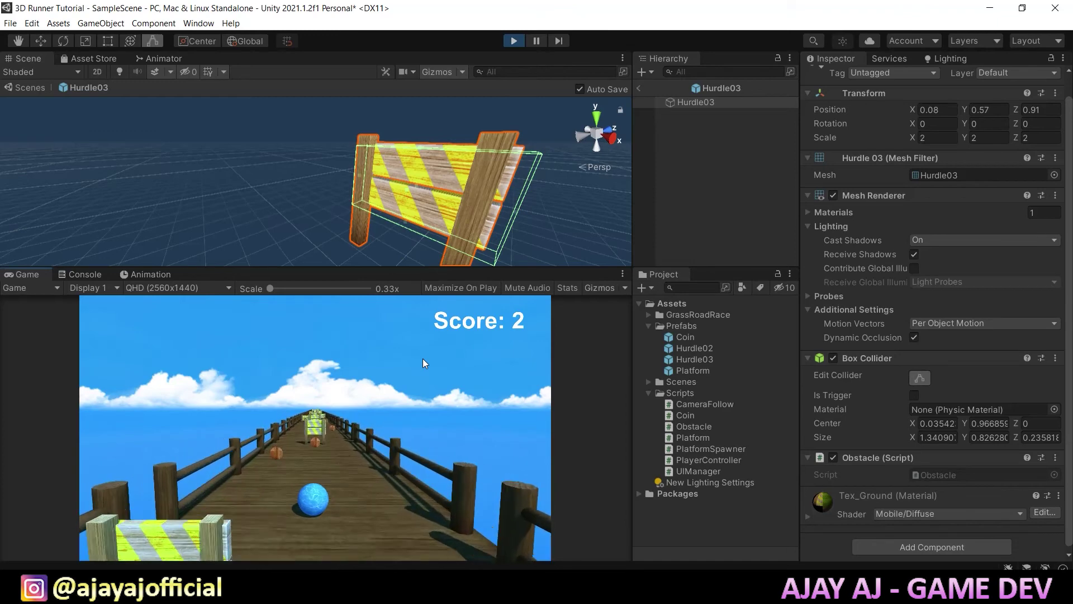
click(512, 41)
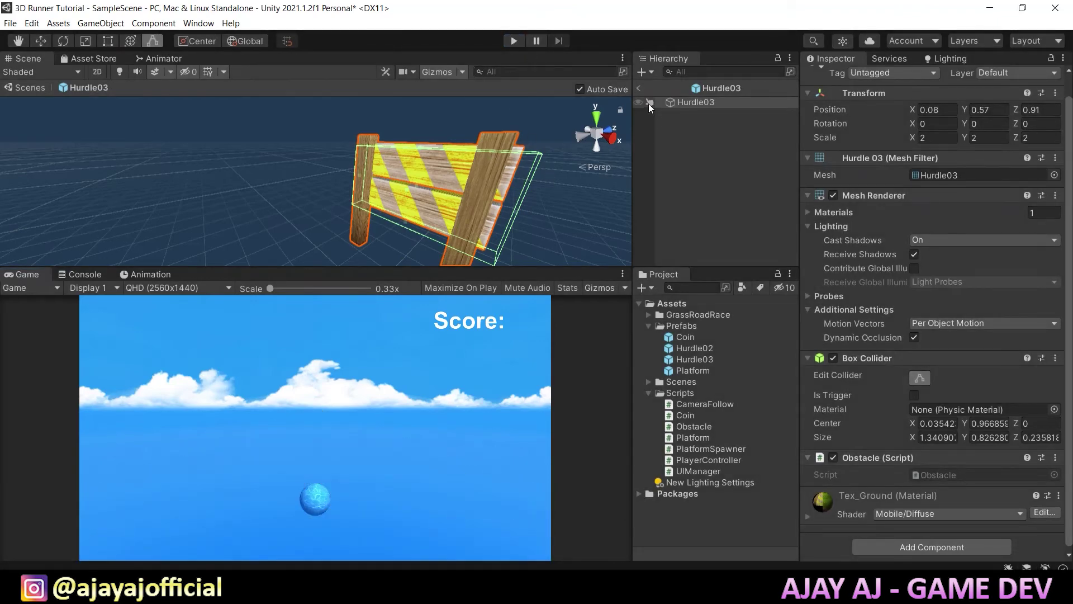
Return to the main scene, select the Player and open its PlayerController script.
click(638, 88)
click(713, 120)
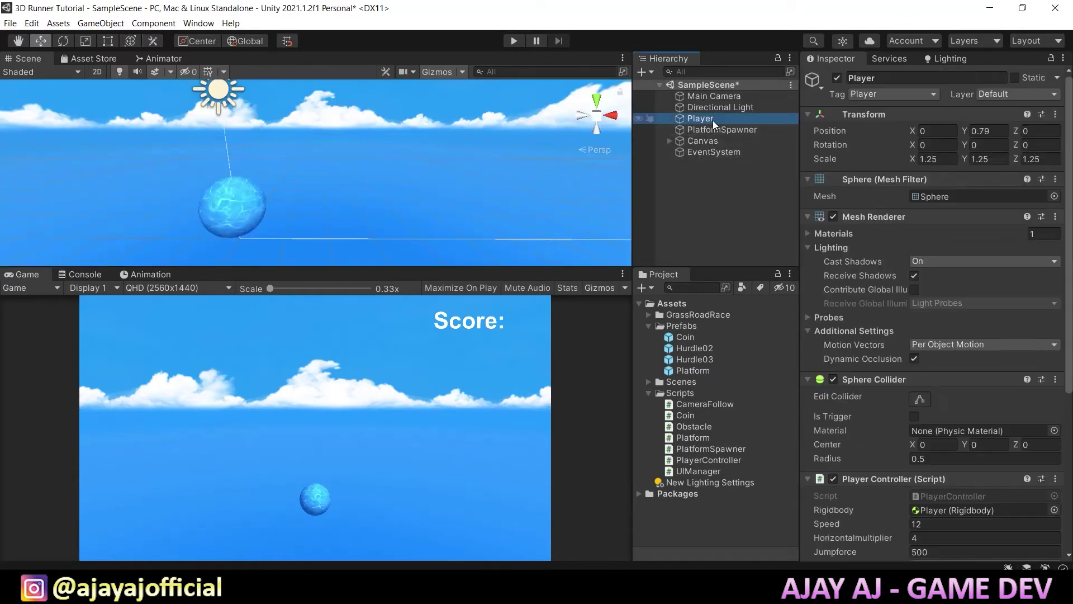
scroll(942, 253, down, 5)
double_click(942, 253)
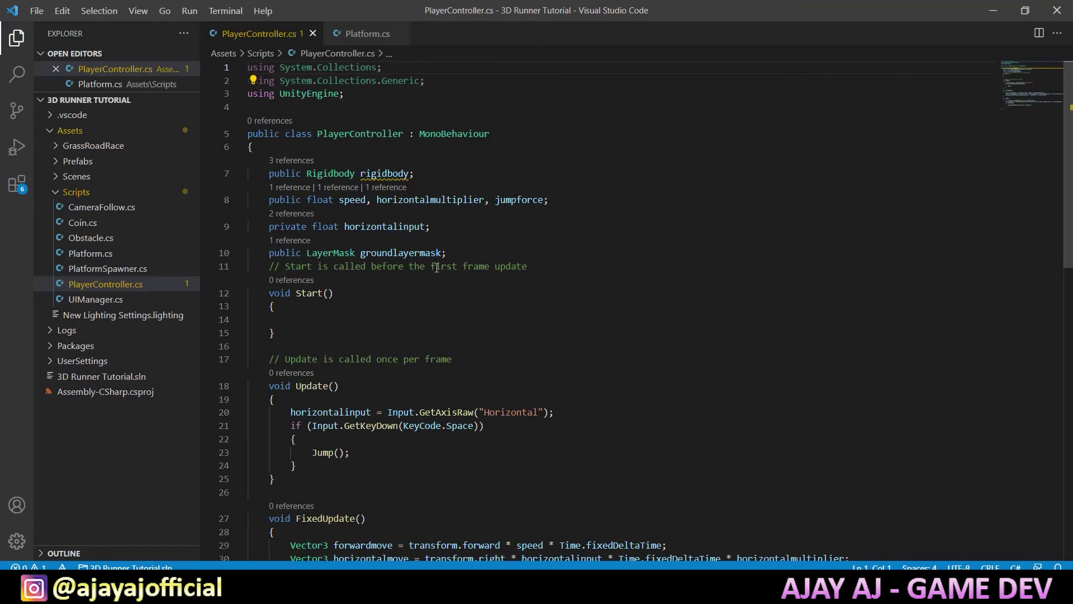
Declare public Vector3 smallsize (0.5f, 0.5f, 0.5f) and normalsize (1.25f, 1.25f, 1.25f) below groundlayermask.
click(463, 253)
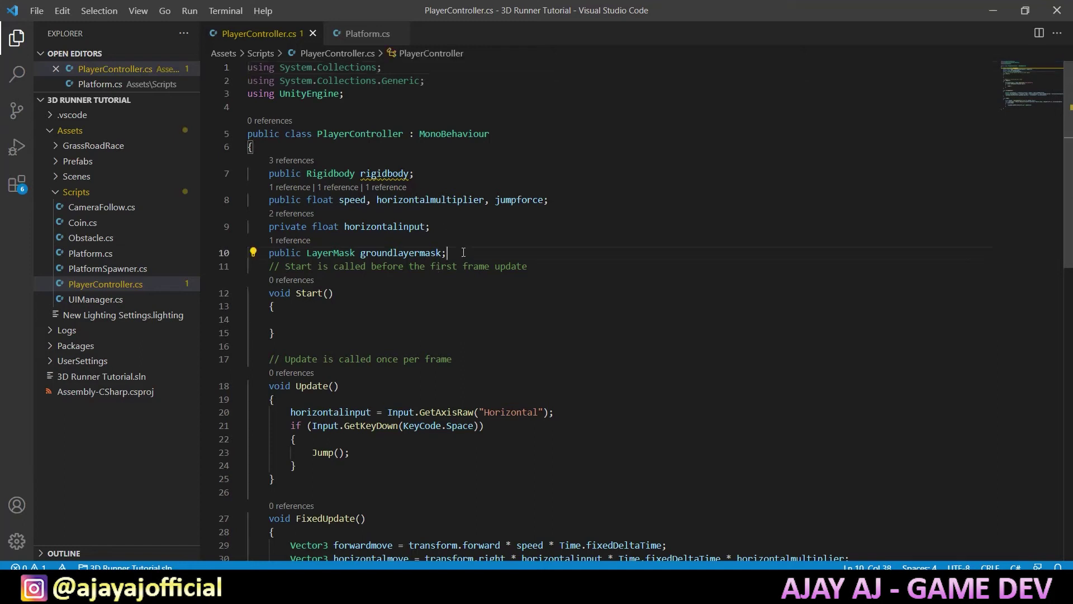
key(Return)
text(public Vect)
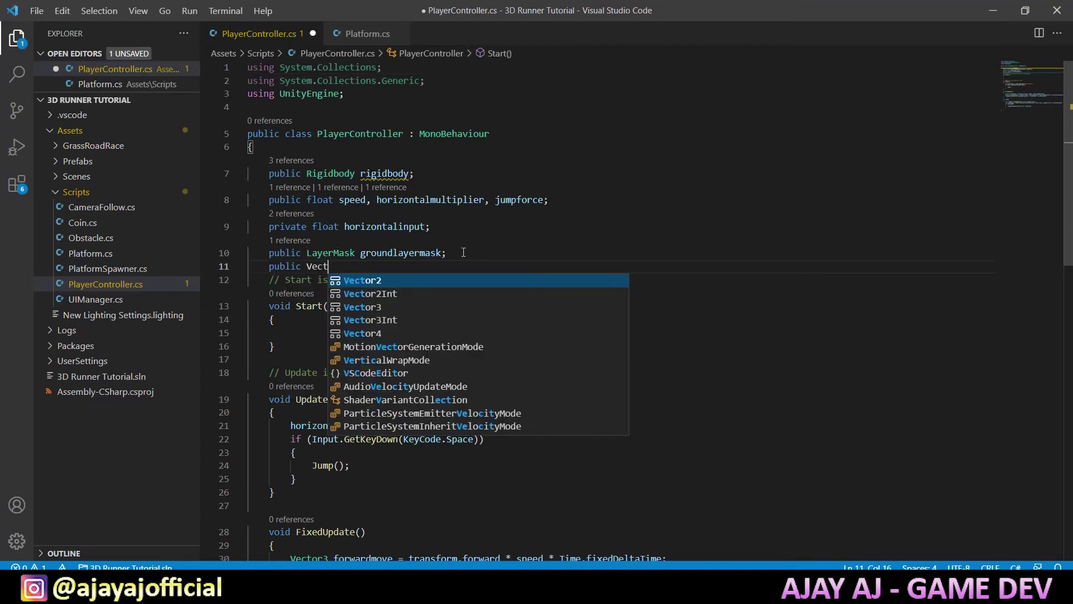
text(or3 smallsi)
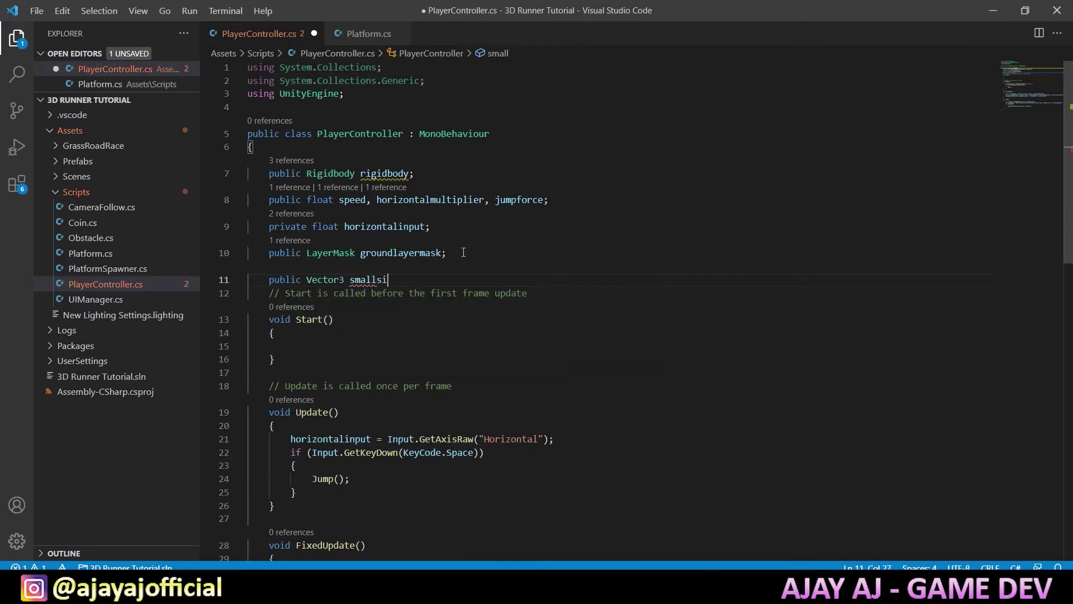
text(ze = new )
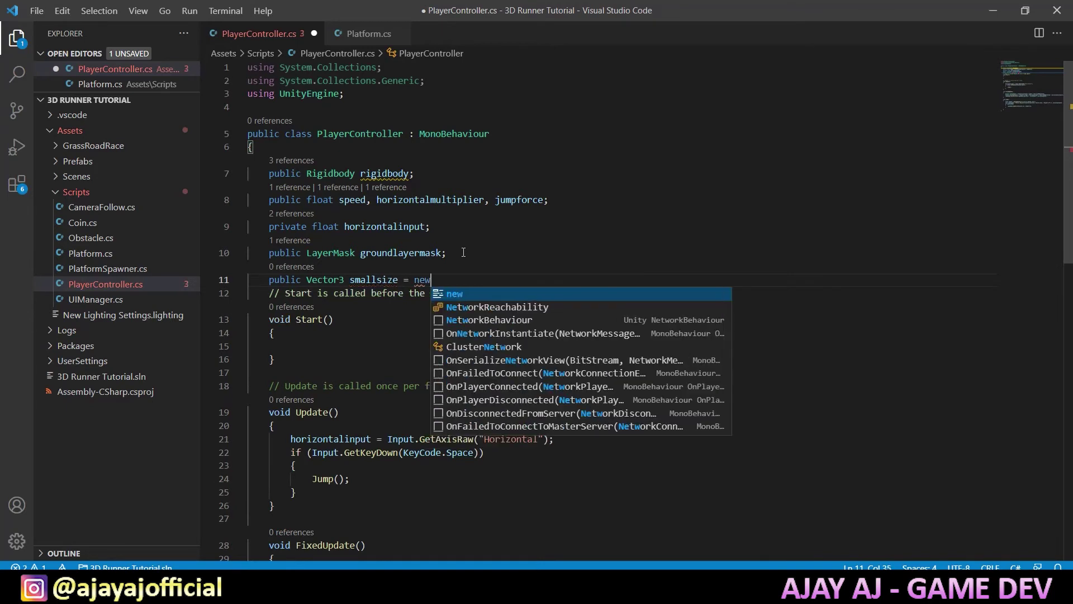
text(Vec)
key(Tab)
text((0)
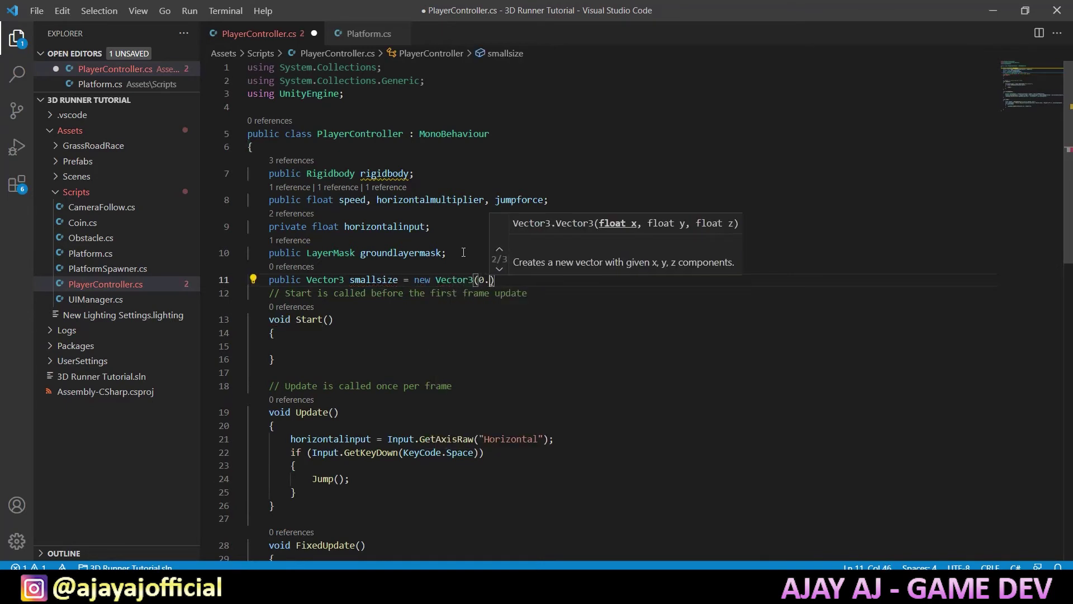
text(.5f, 0)
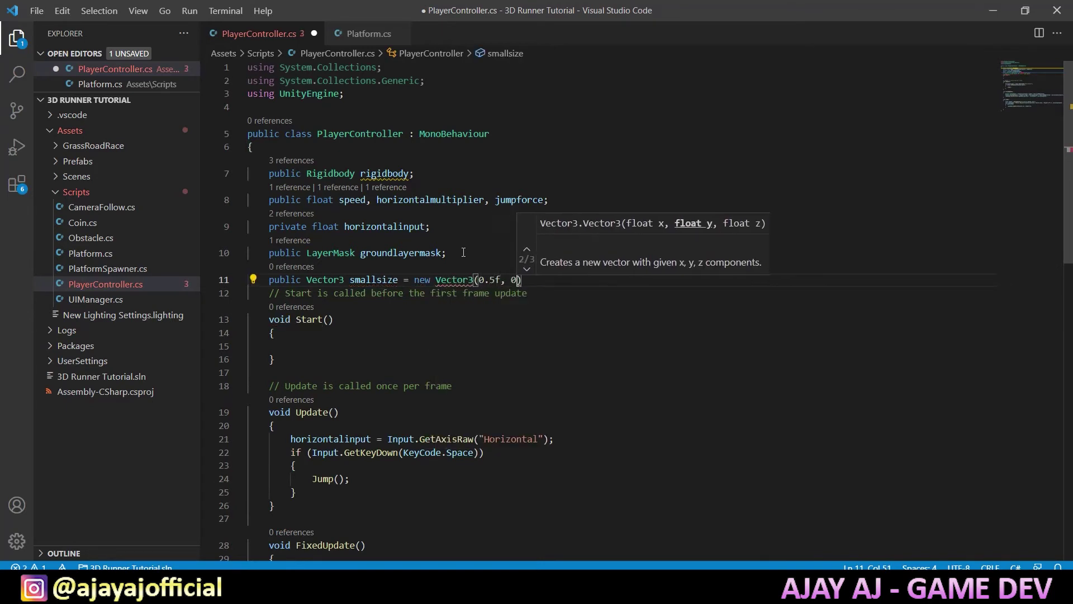
text(.5f,0.5f);)
key(Return)
text(p)
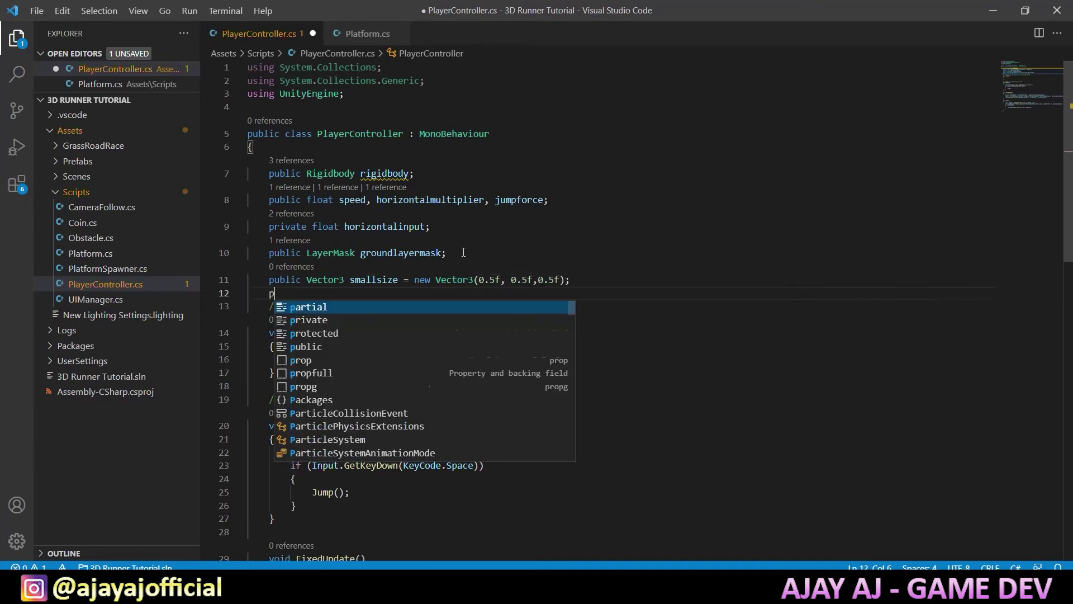
text(ublic V)
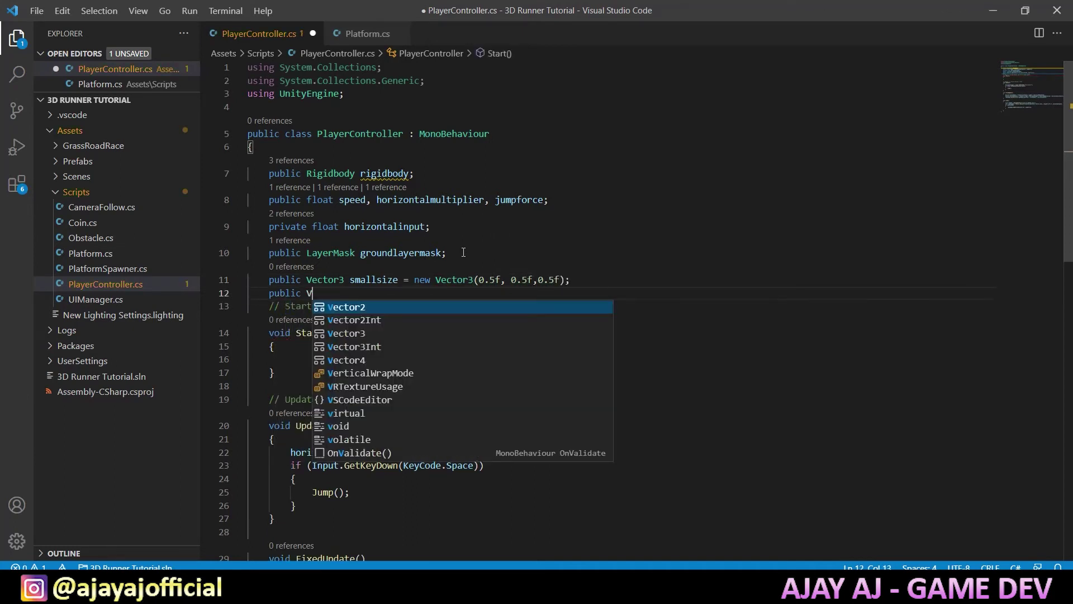
text(ector3 normal)
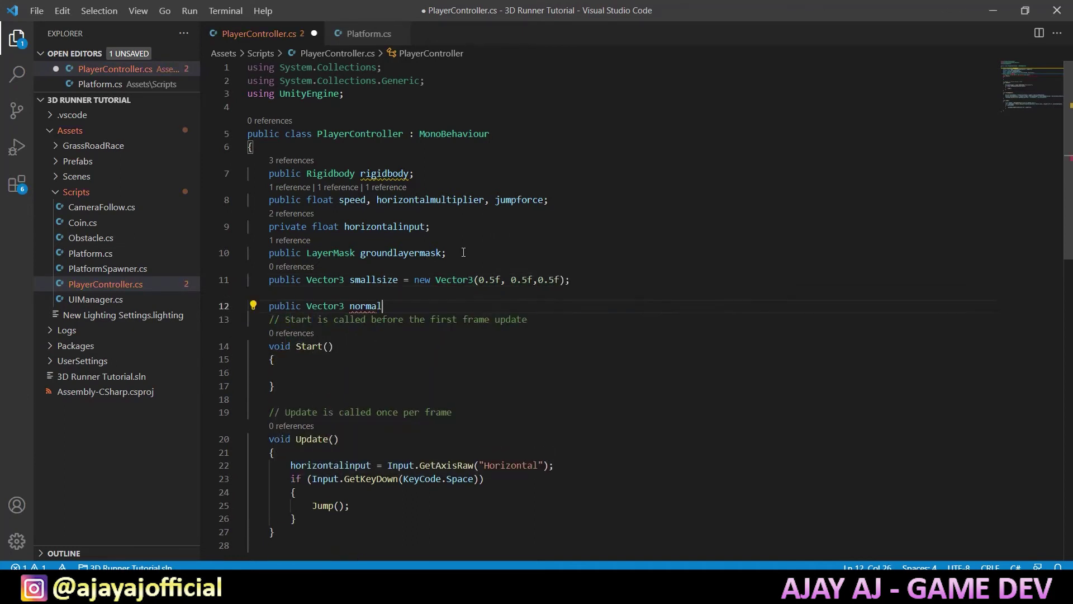
text(size = new)
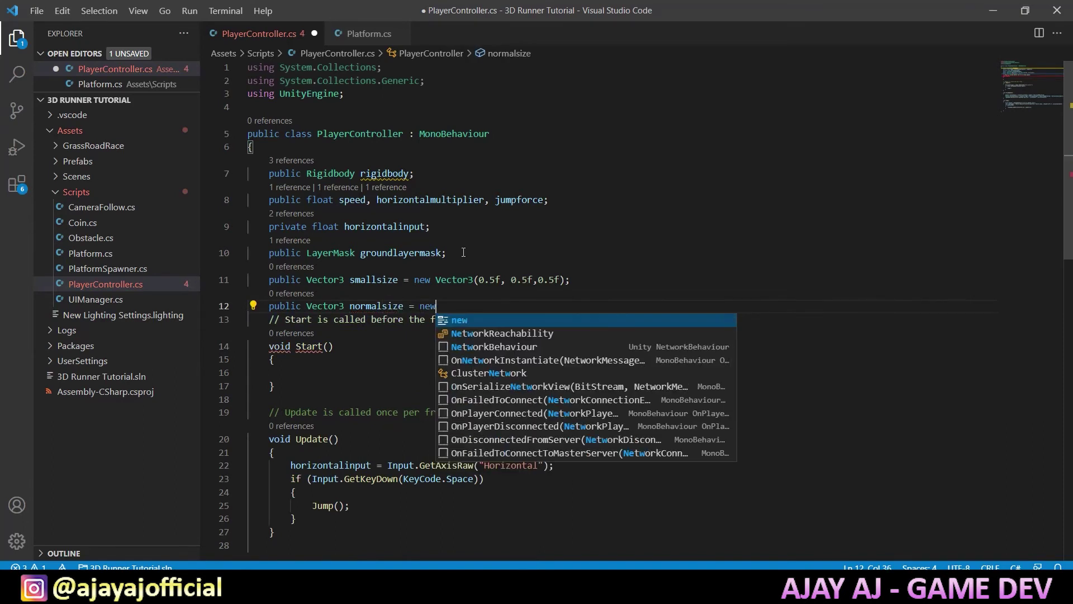
text( VEct)
text(()
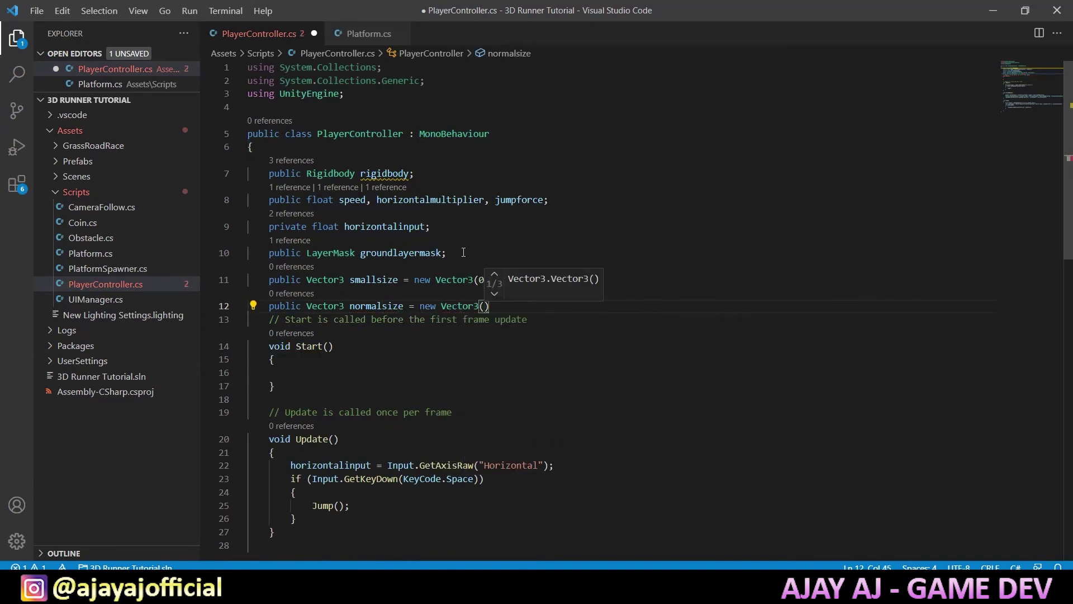
text(1.25)
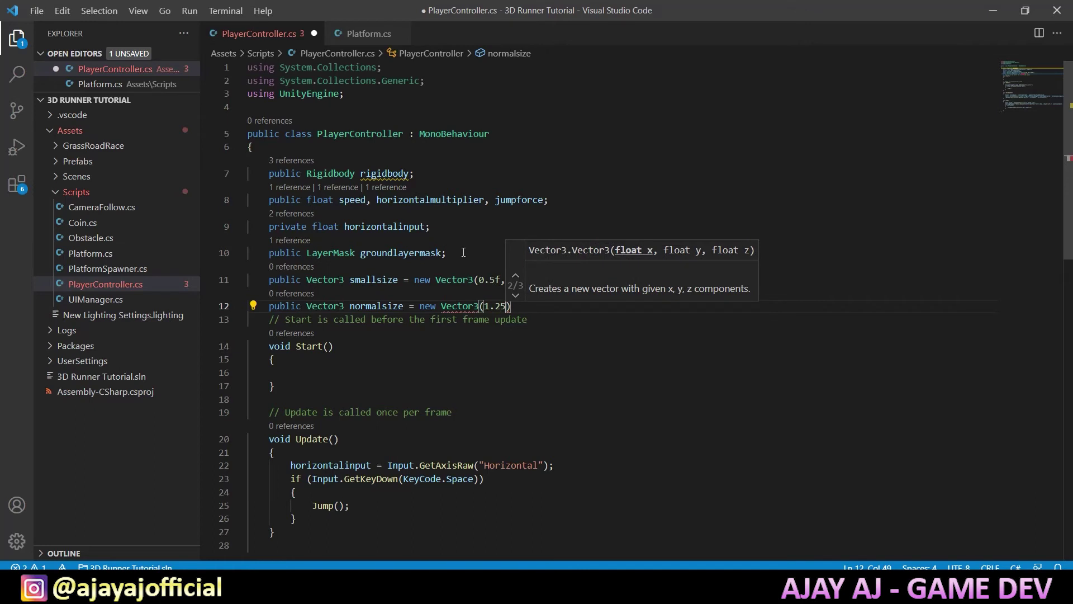
text(f, )
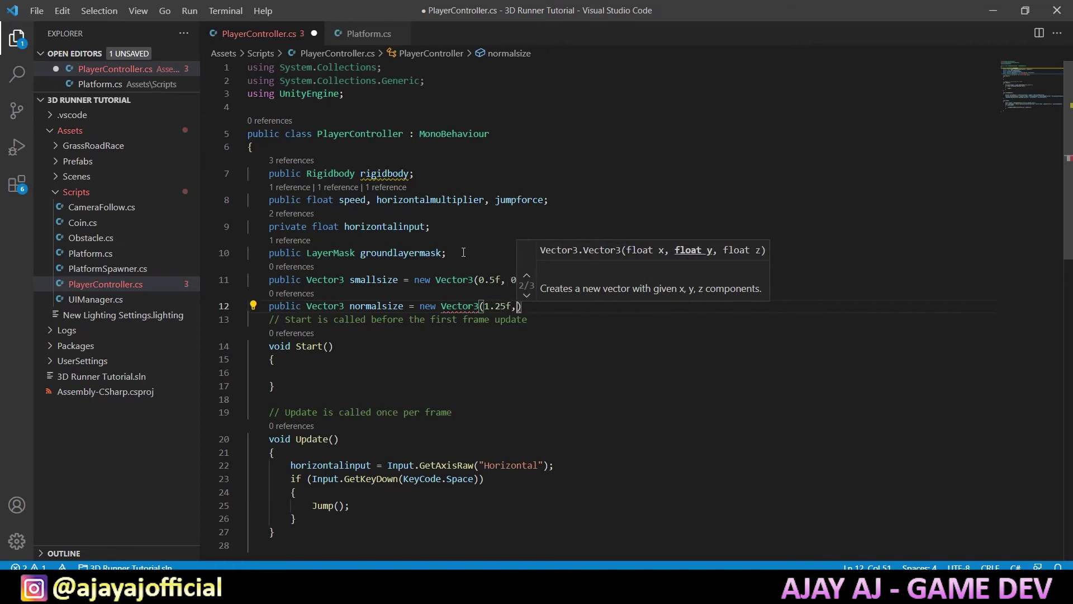
text(1.25f,1.25f);)
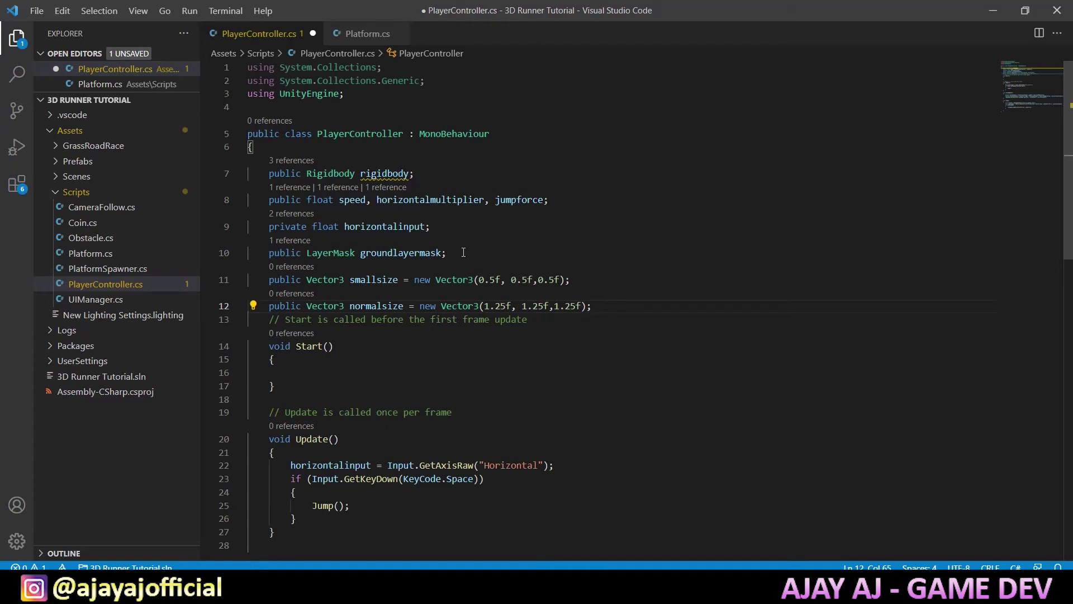
Add a 'public bool canScale;' field below normalsize.
key(Return)
text(public )
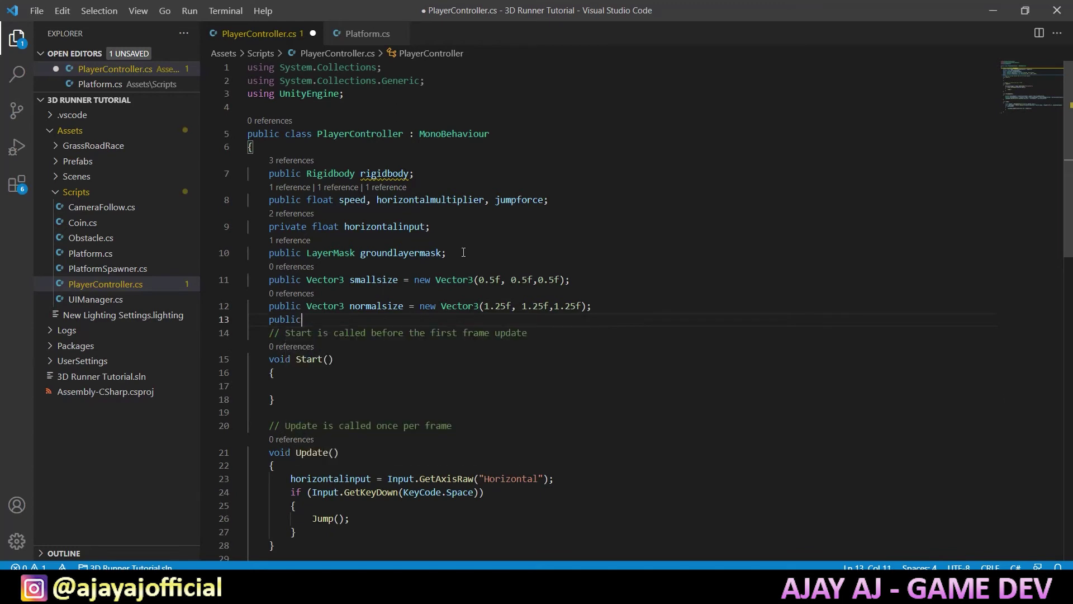
text(can)
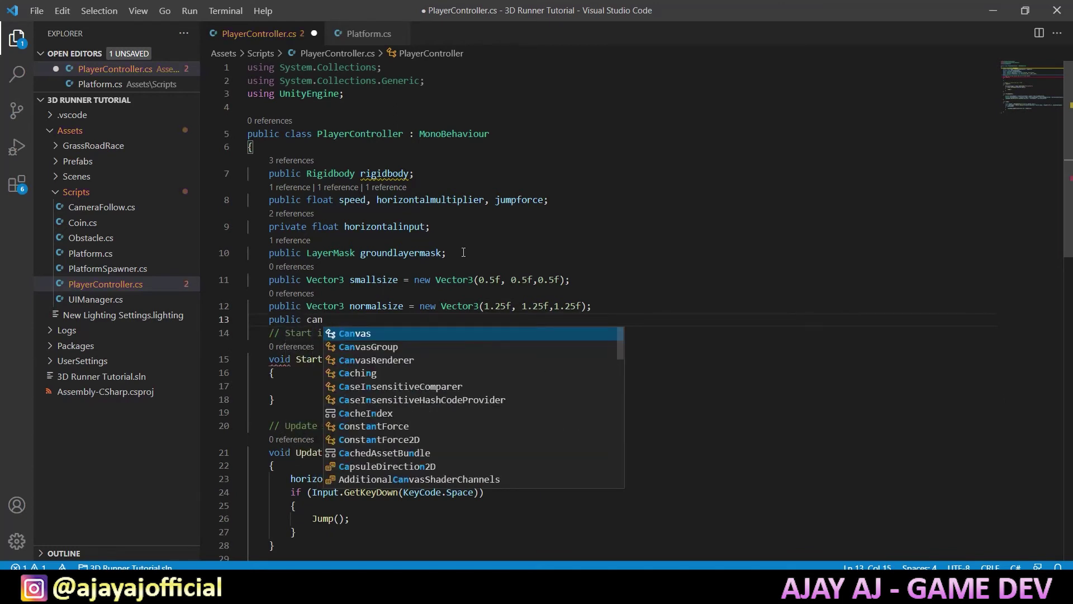
text(Scal)
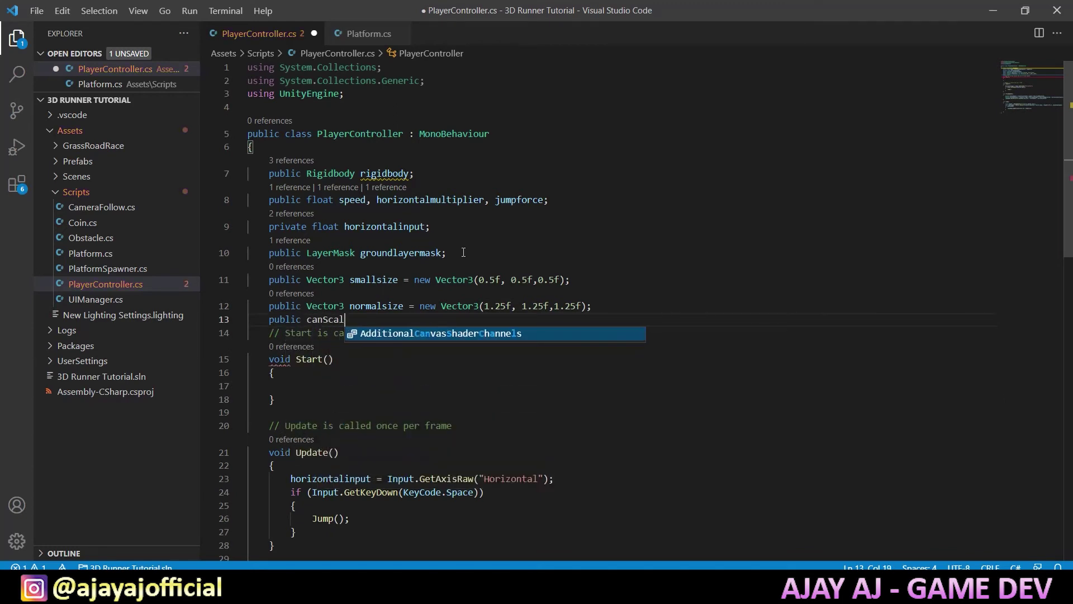
text(e)
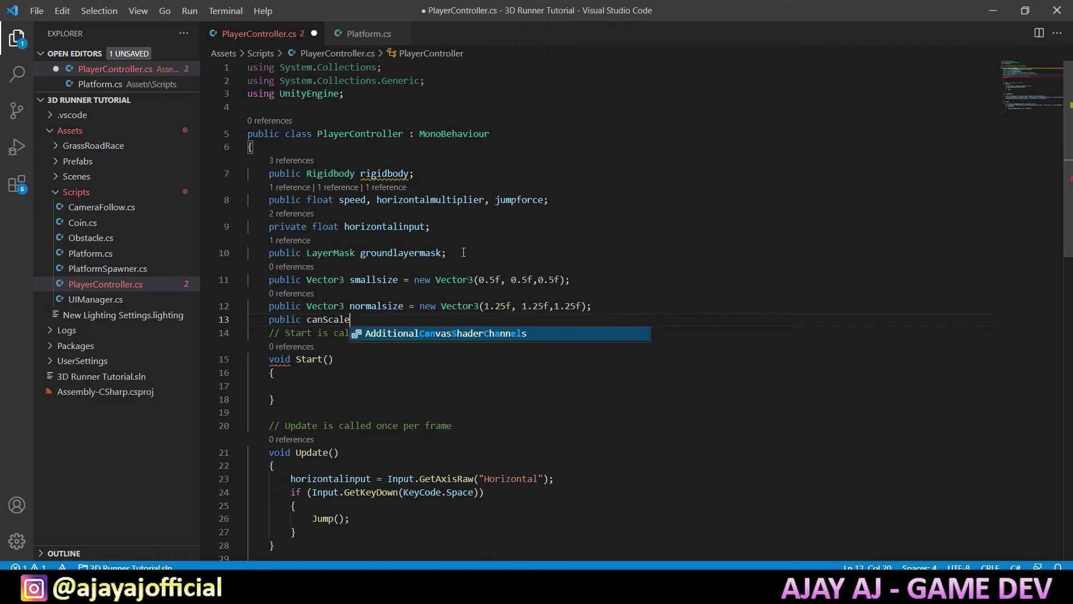
key(Escape)
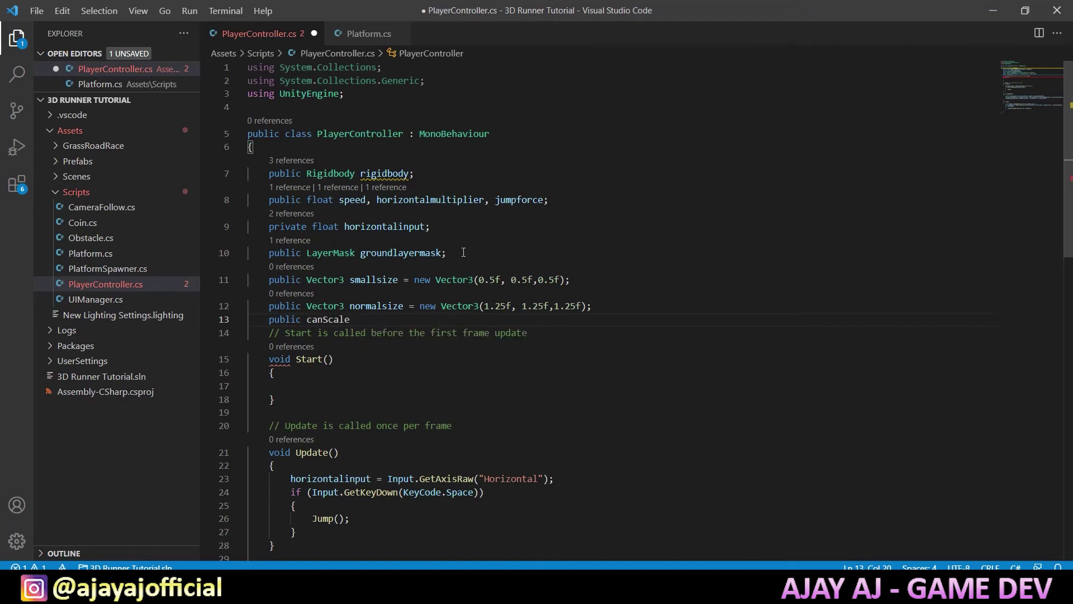
text(;)
text(bool)
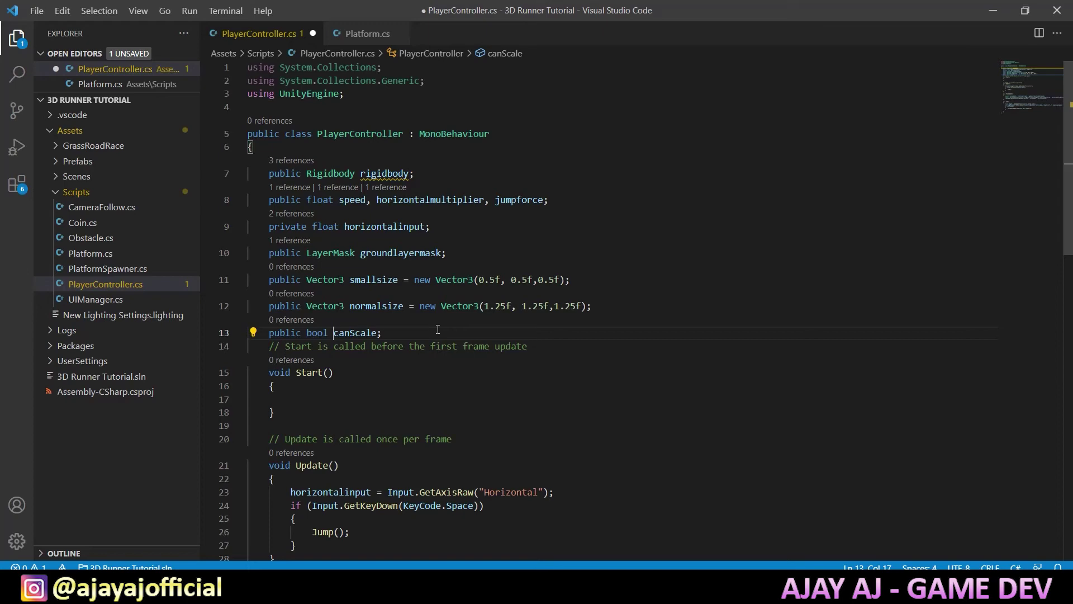
Create an empty IEnumerator changesize() coroutine after the Jump method.
scroll(437, 330, down, 2)
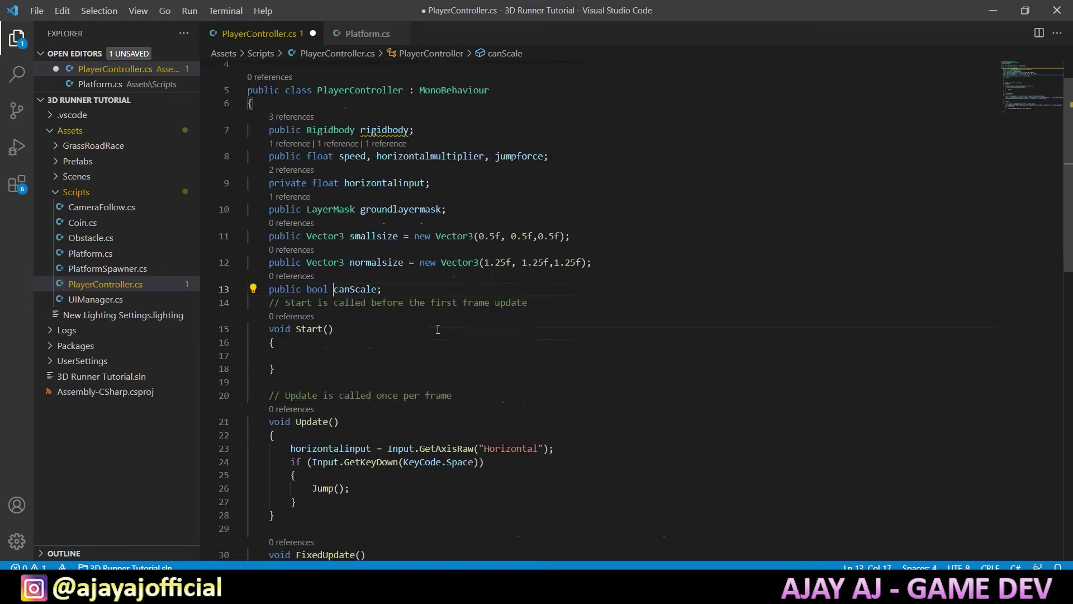
scroll(430, 335, down, 5)
scroll(420, 345, down, 3)
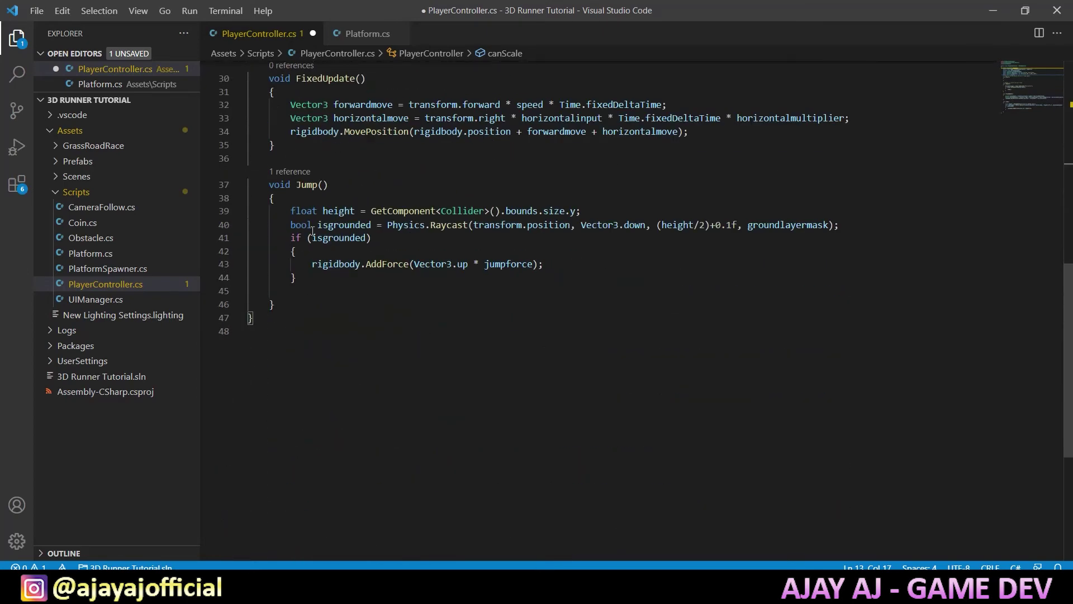
click(298, 292)
key(Return)
key(Return)
text(Ie)
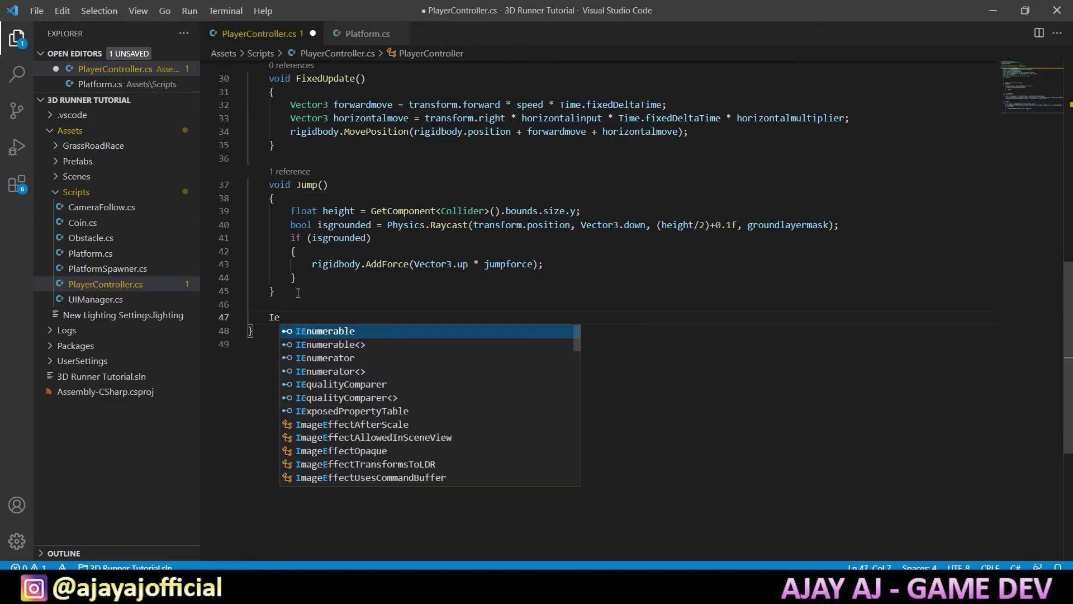
text(nu)
key(Down)
key(Down)
key(Return)
text(changesiz)
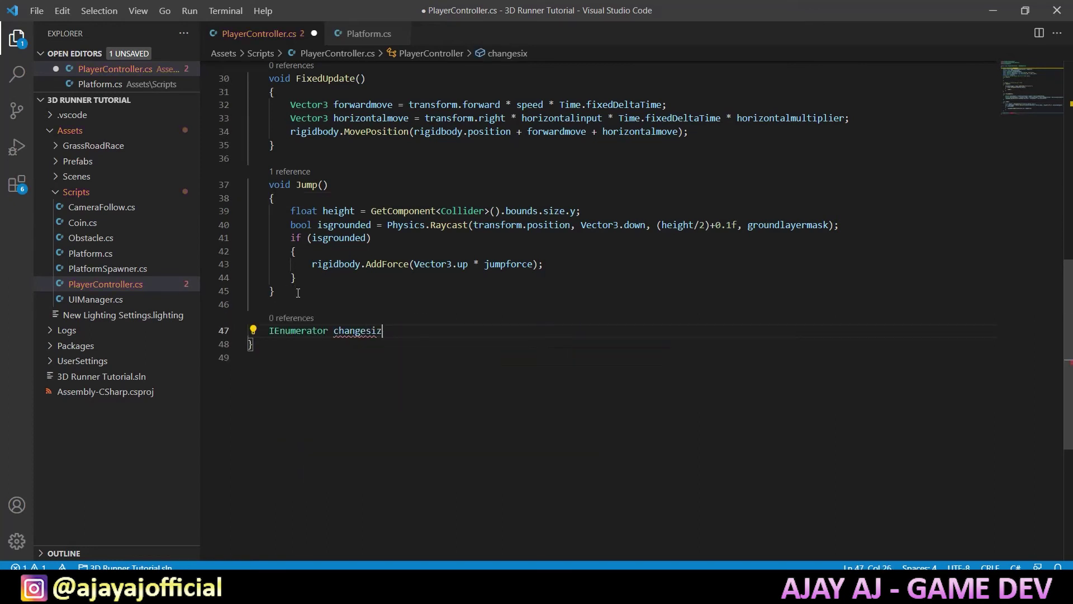
text(e())
key(Return)
text({)
key(Return)
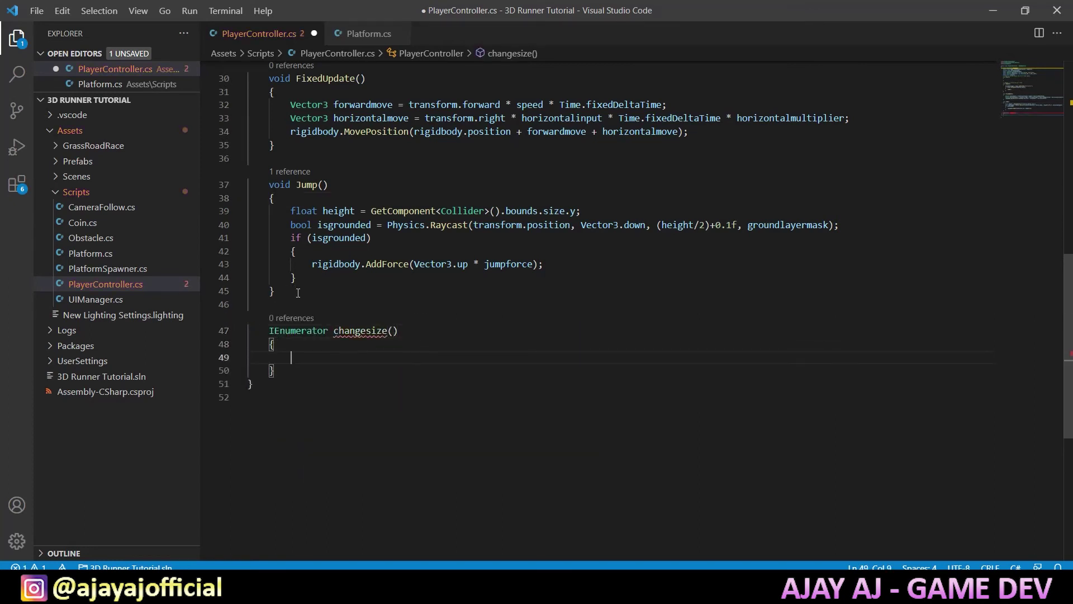
Make changesize() first set canScale = true.
text(ca)
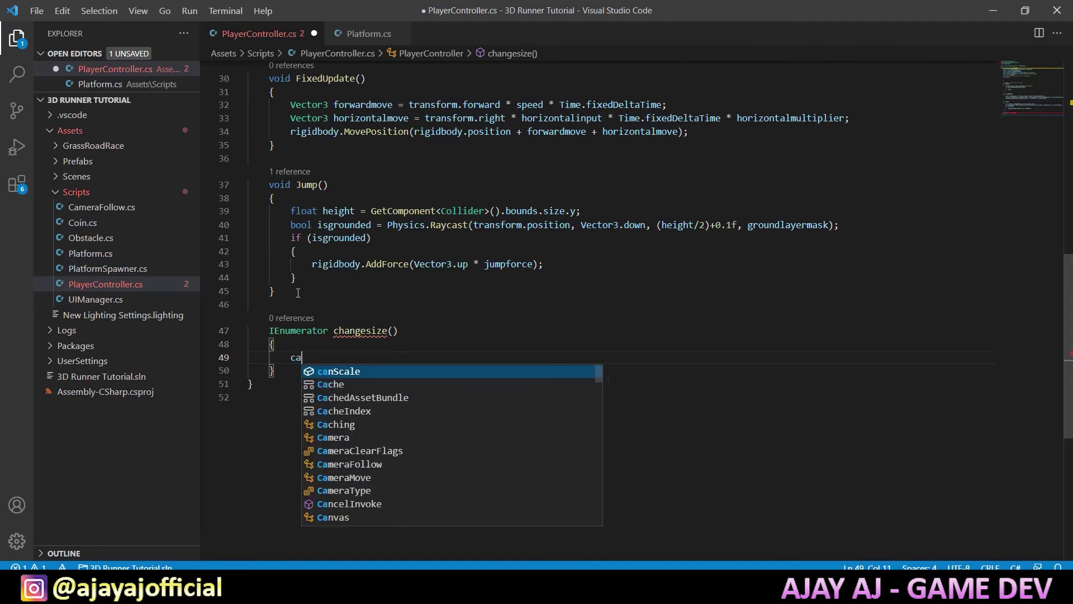
key(Return)
text(tex)
key(BackSpace)
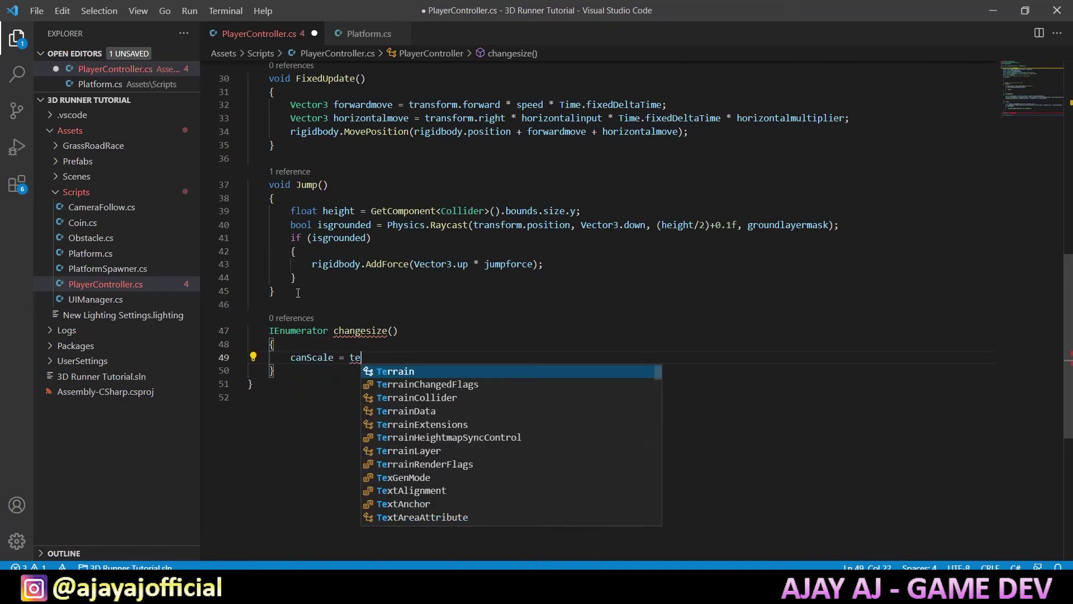
key(BackSpace)
text(ru)
key(Return)
text(;)
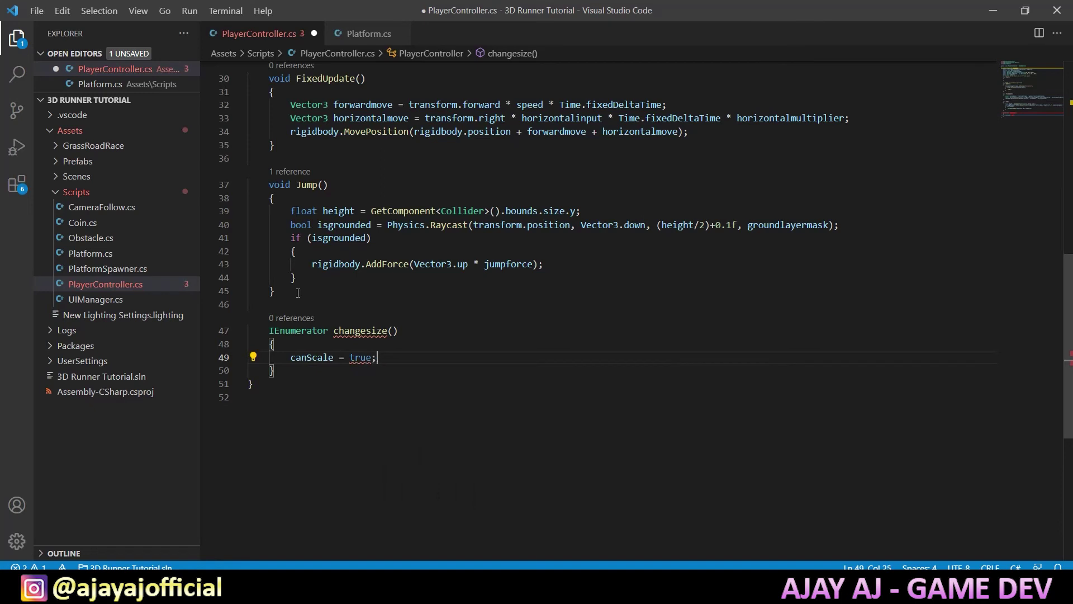
key(Return)
Wait with yield return new WaitForSeconds(1.25f), then set canScale = false.
text(yie)
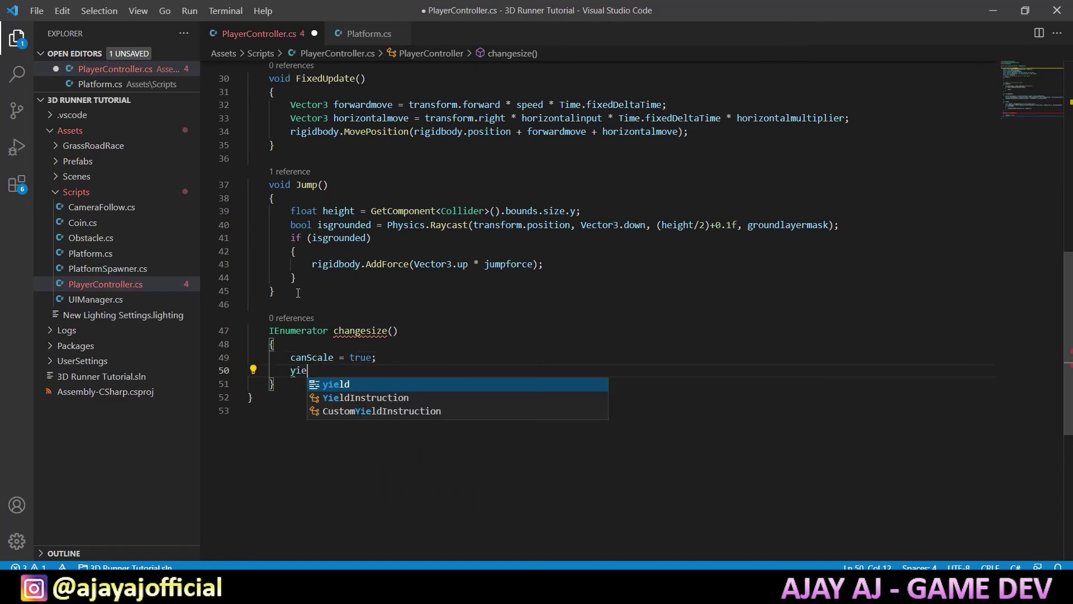
text(ld)
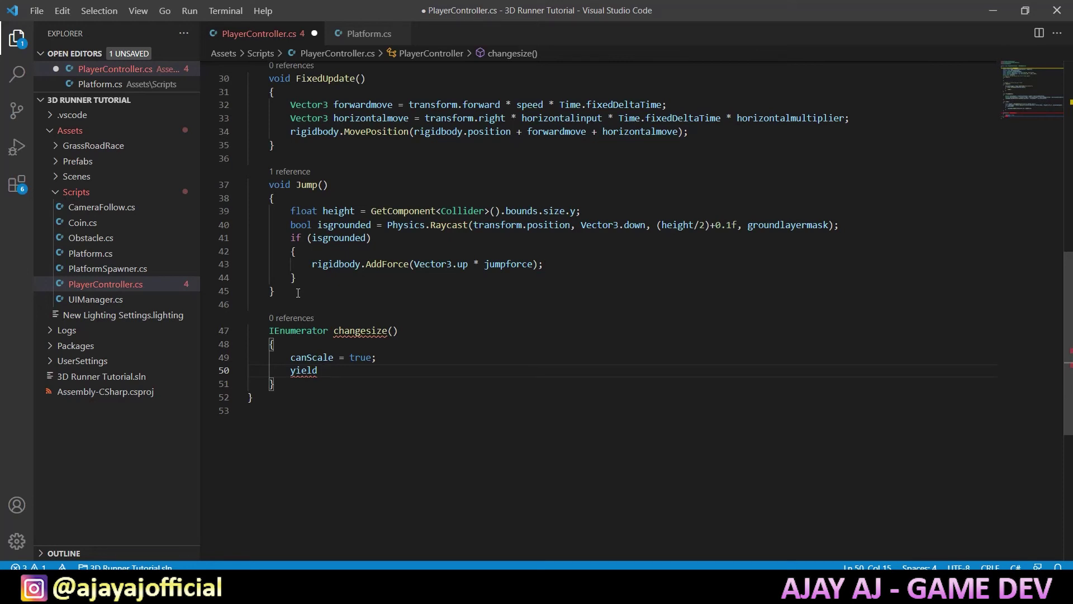
text(return n)
text(ew waitfors)
key(Return)
text(()
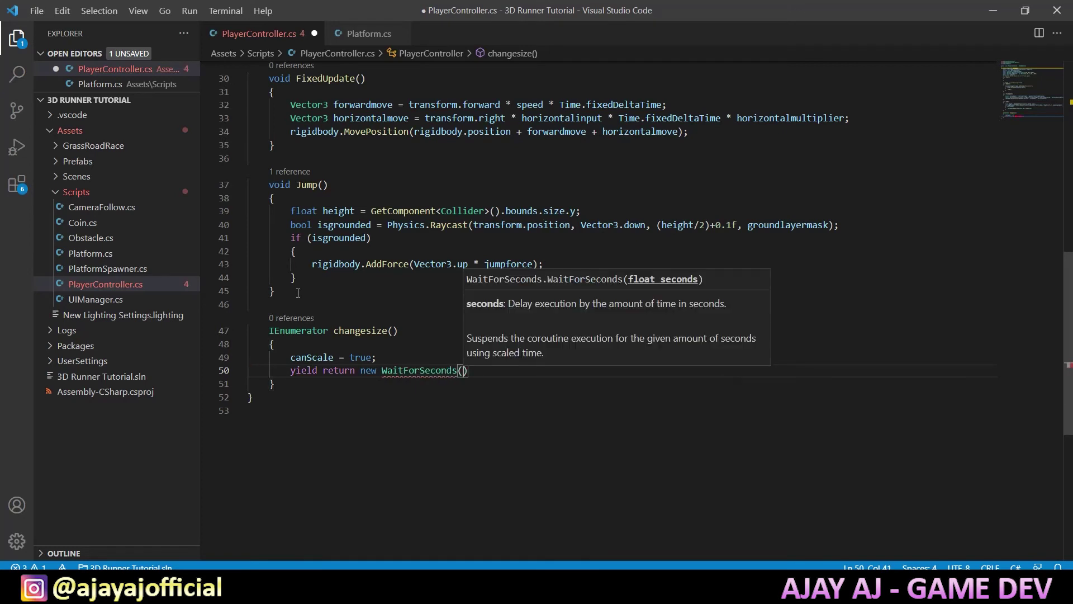
text(1.25f)
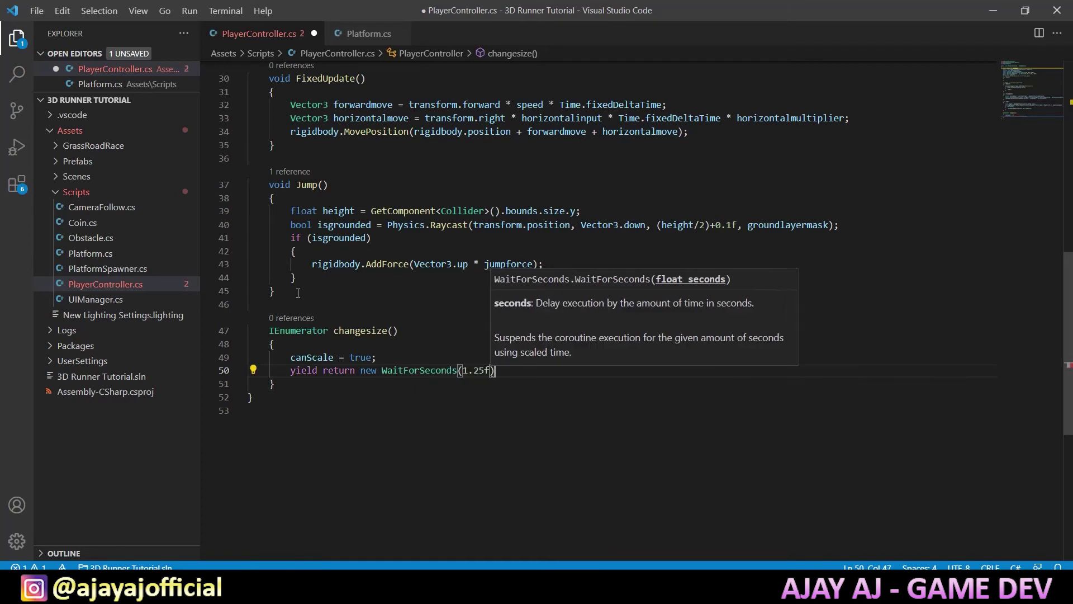
text();)
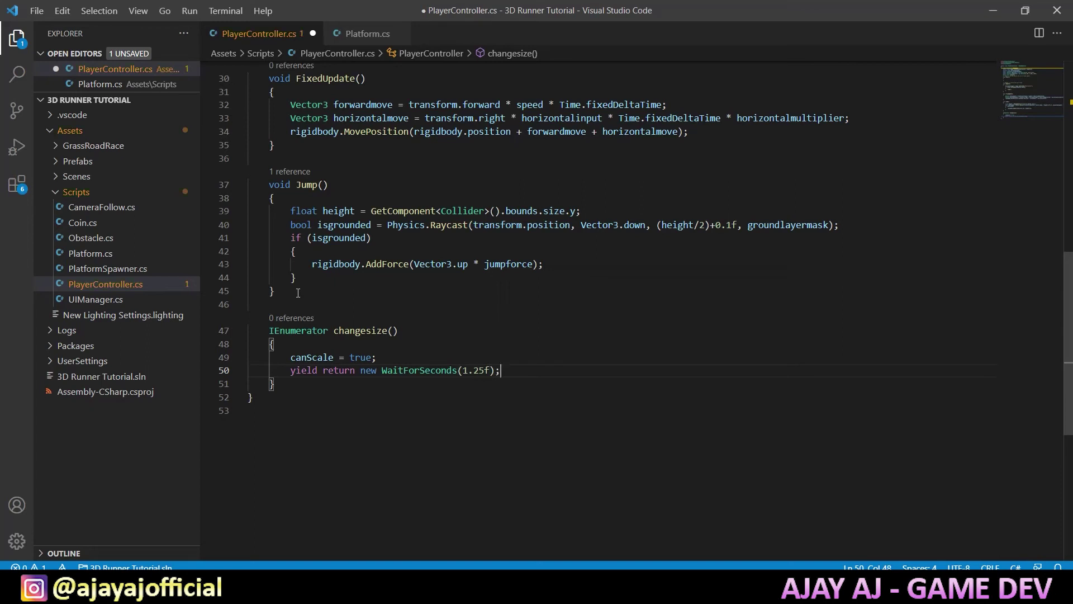
key(Return)
text(canScale)
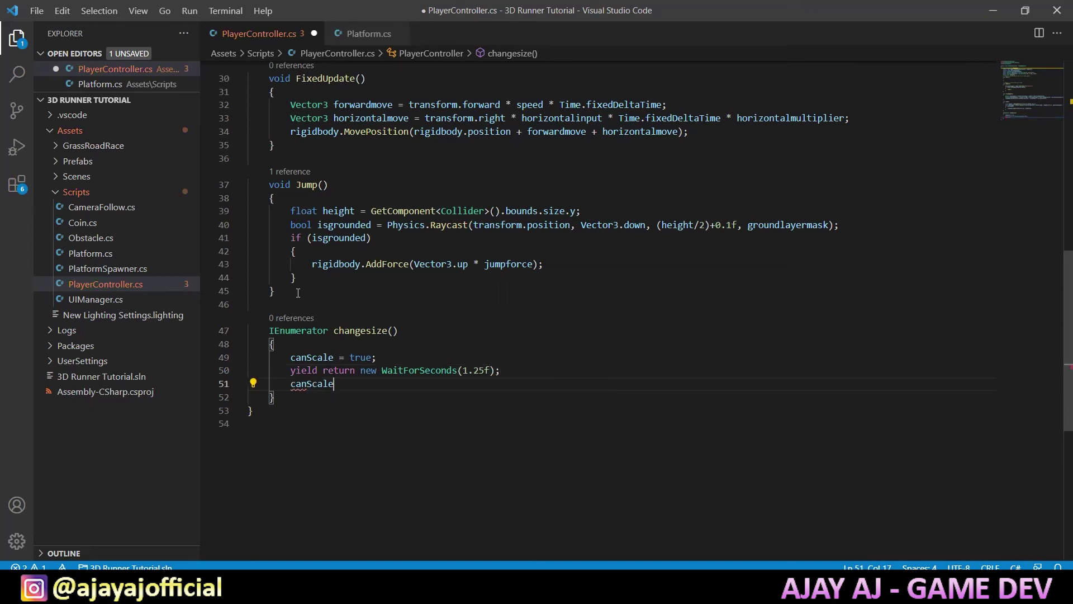
text( = fals)
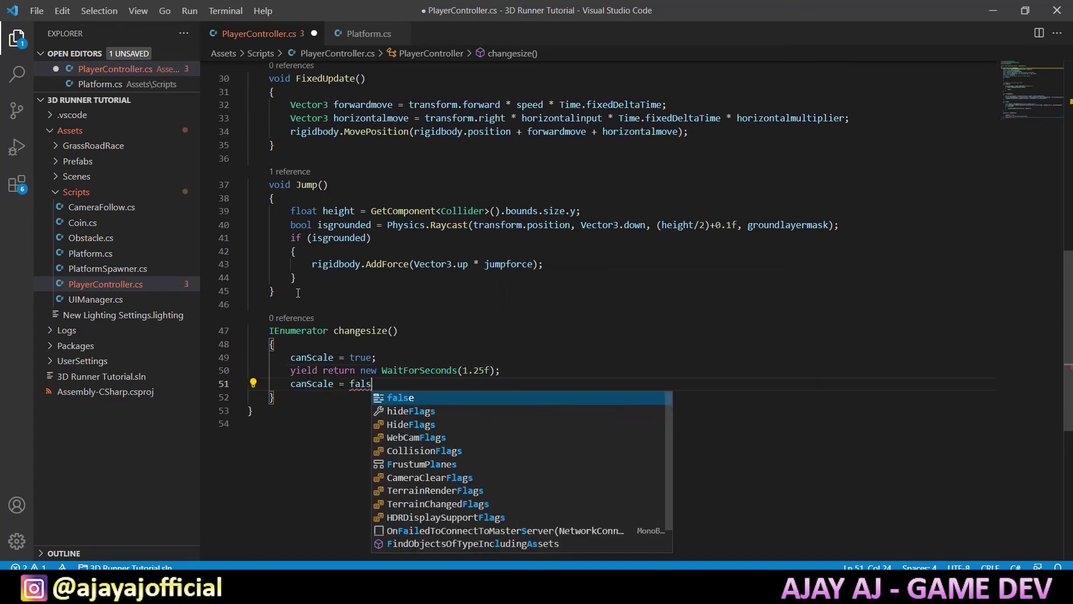
text(e;)
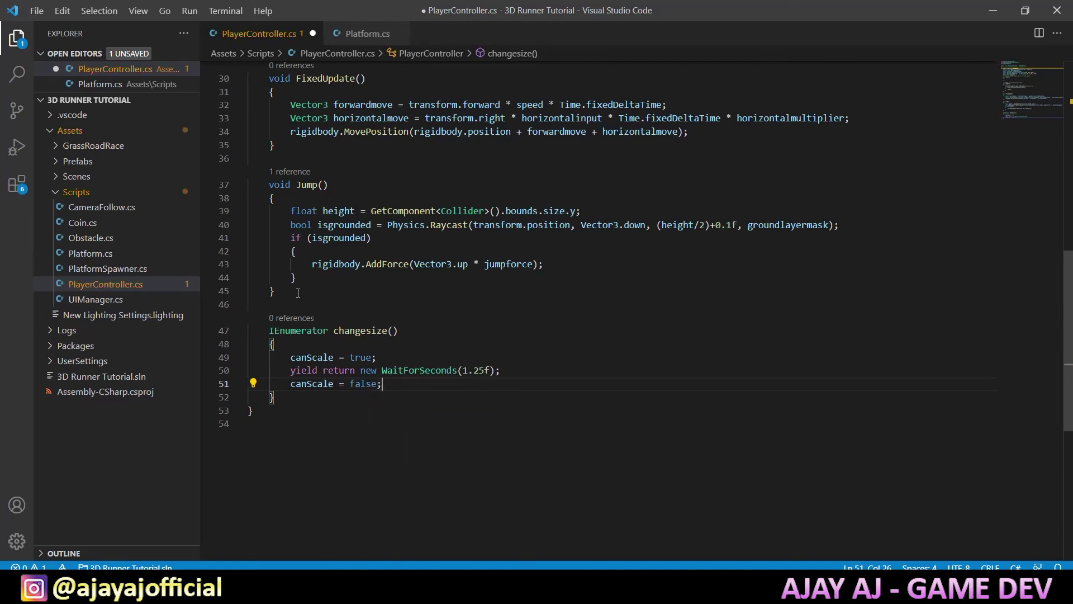
double_click(331, 357)
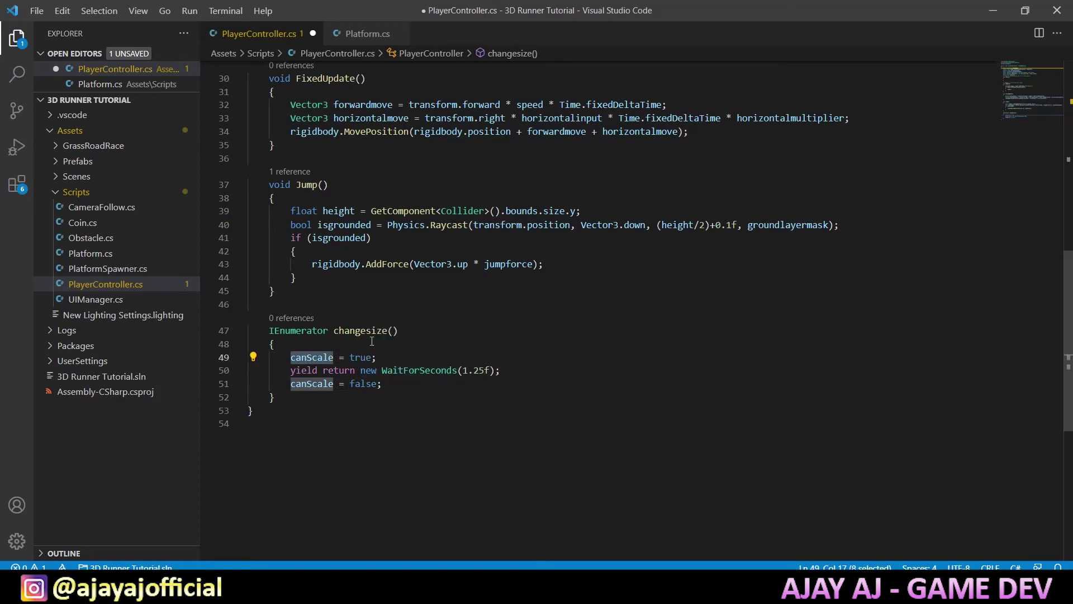
Add an if (Input.GetKeyDown(KeyCode.DownArrow)) check below the jump block in Update().
scroll(377, 351, up, 5)
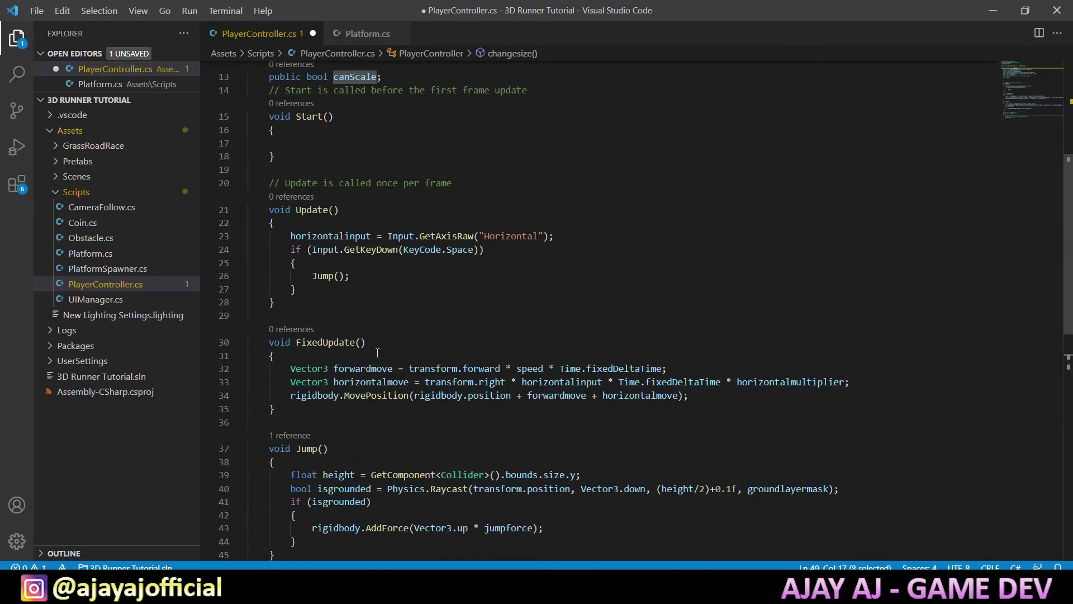
scroll(369, 324, up, 1)
scroll(362, 294, down, 1)
click(362, 294)
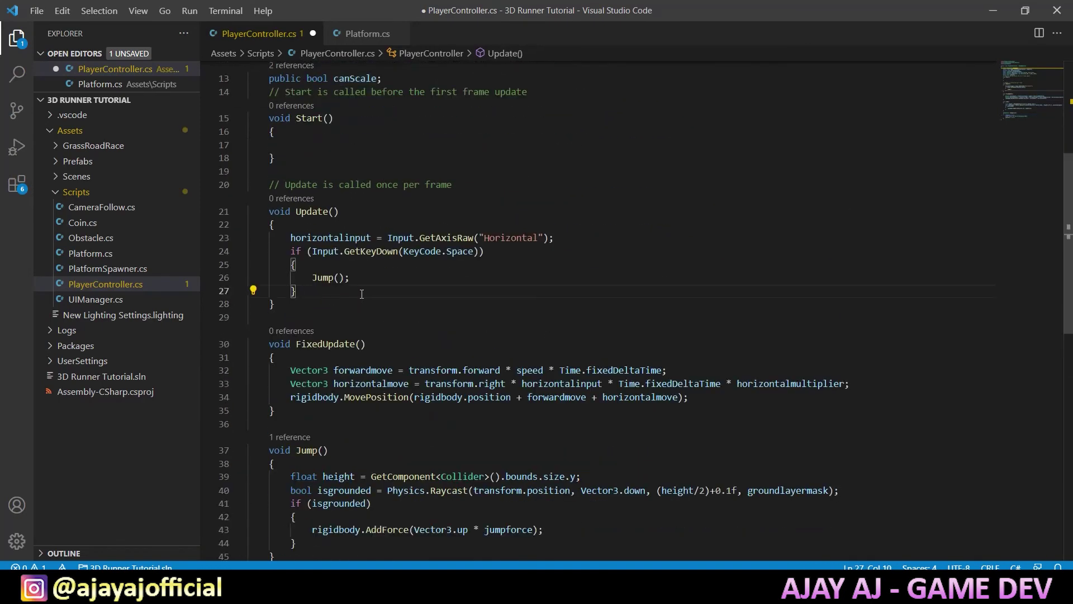
key(Return)
text(if)
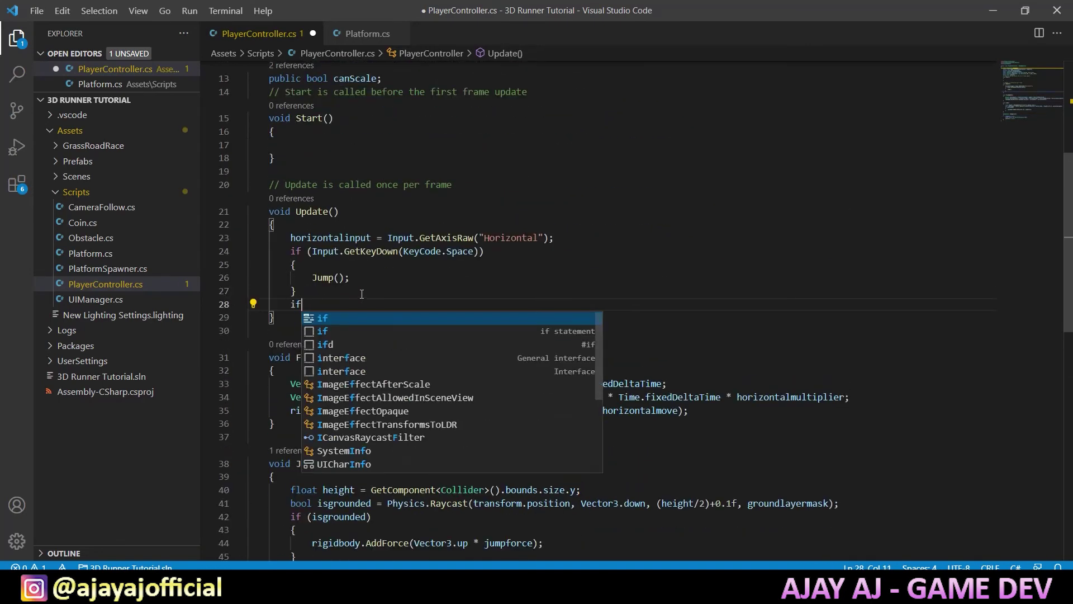
key(Tab)
text(INput)
key(Tab)
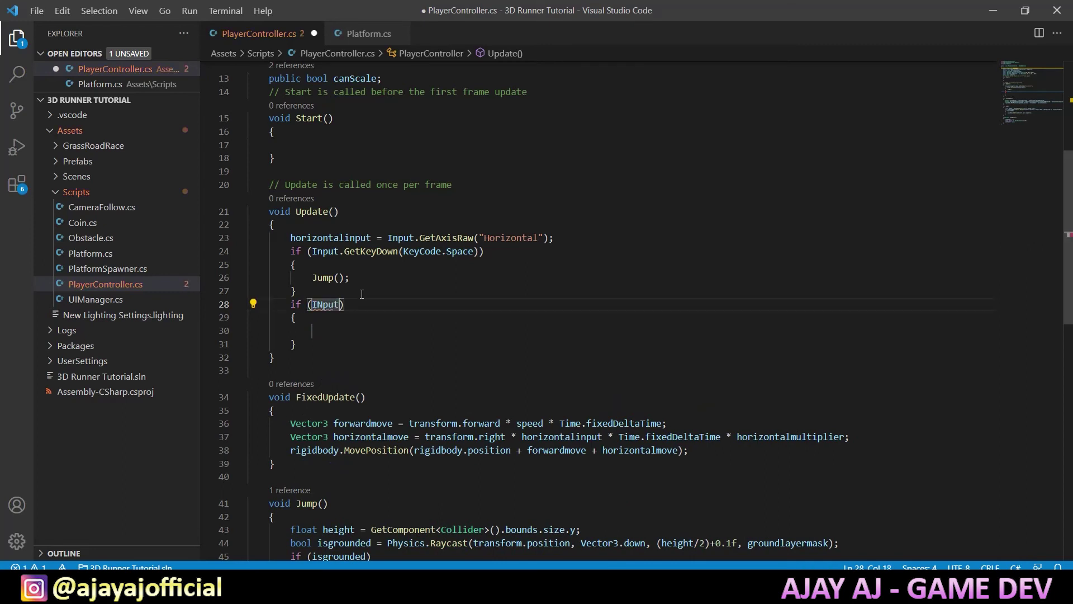
text(.getkey)
key(Tab)
text(()
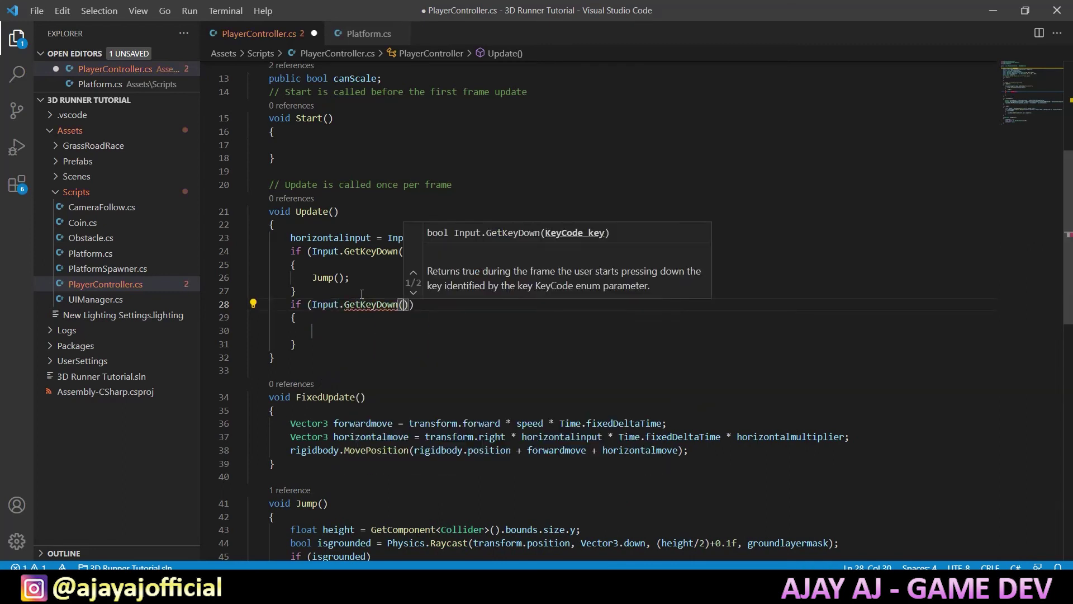
text(KeyCode.D)
key(Down)
key(Down)
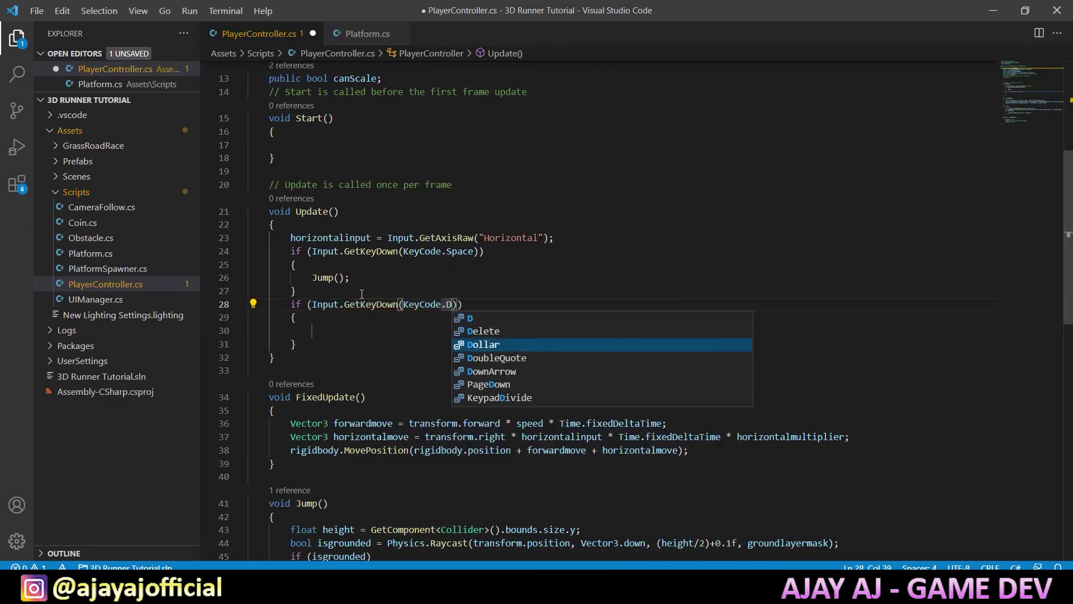
key(Down)
key(Down)
key(Tab)
key(Tab)
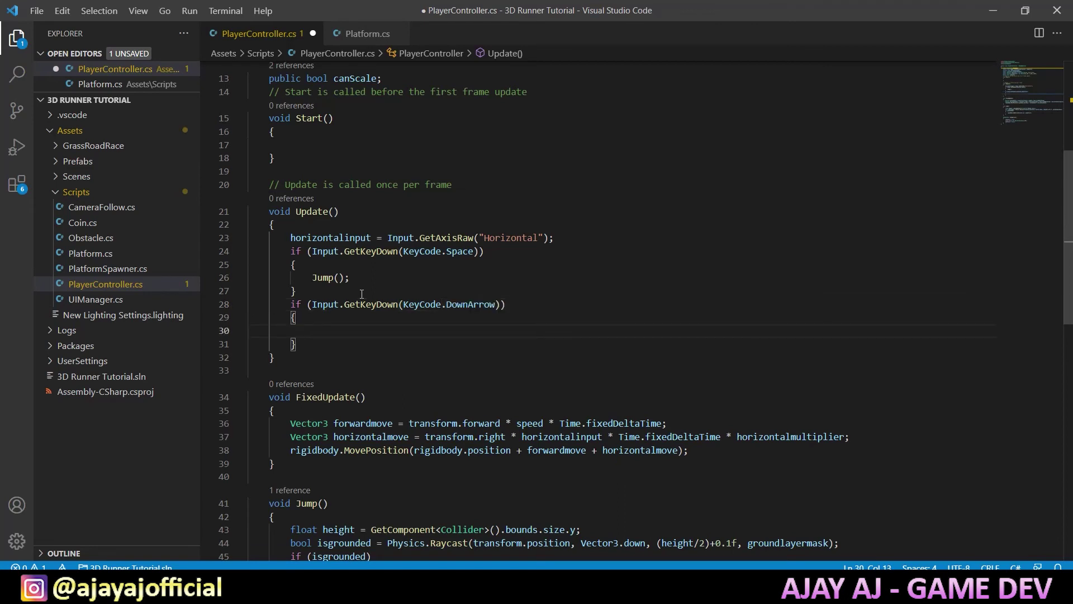
Make the Down Arrow check run StartCoroutine(changesize());.
text(Start)
key(Down)
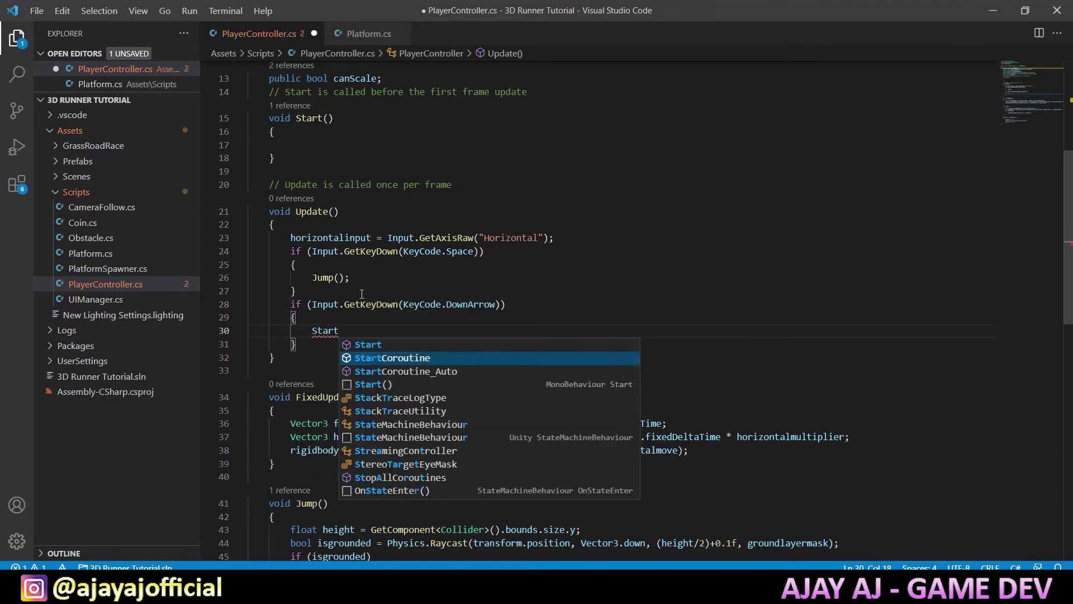
key(Tab)
text((changesize)
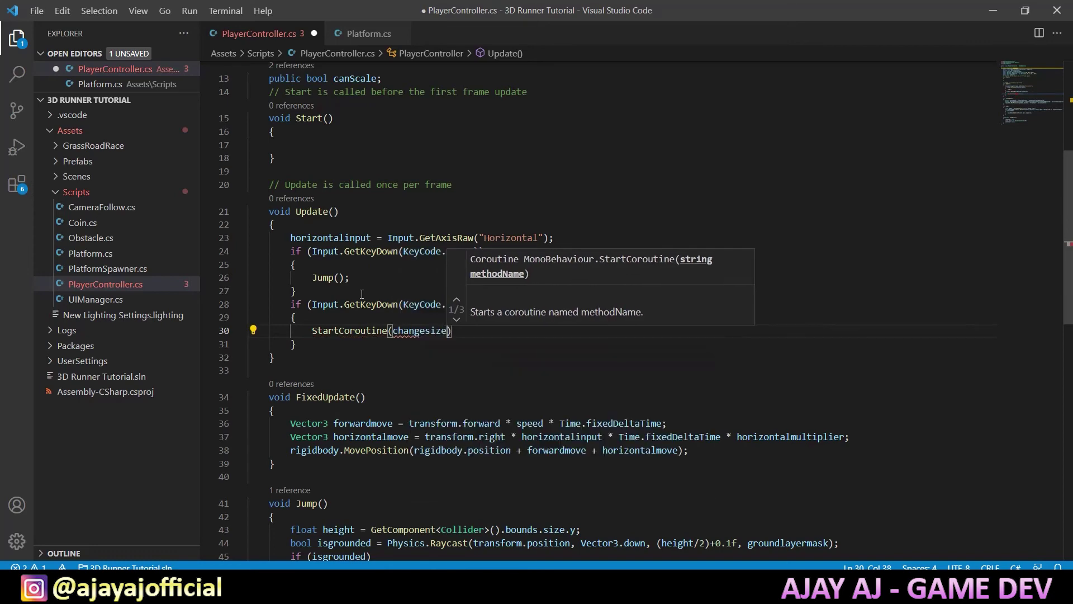
text(());)
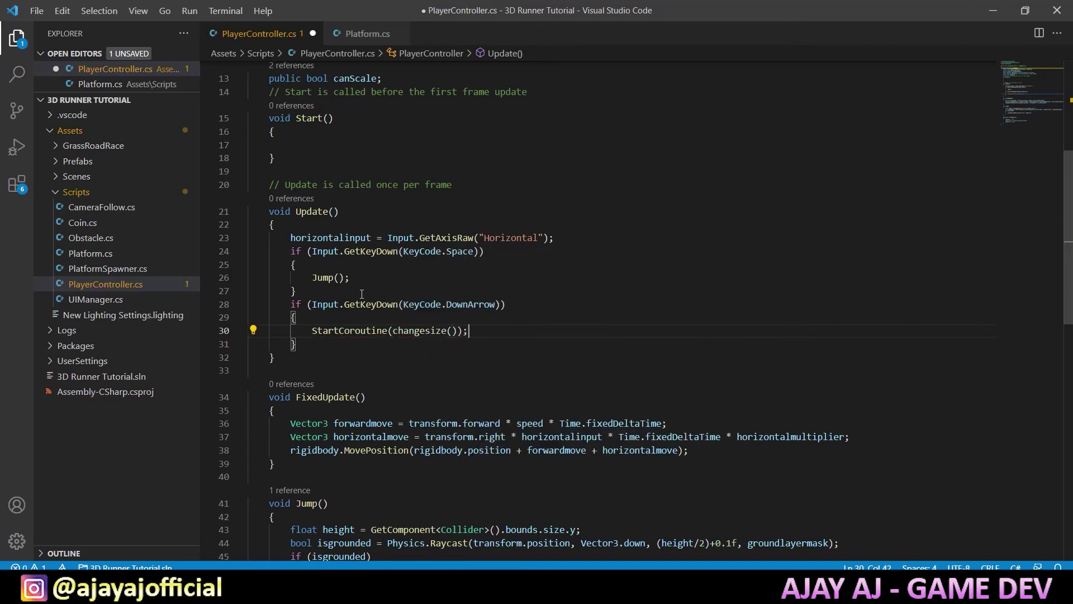
scroll(361, 294, up, 2)
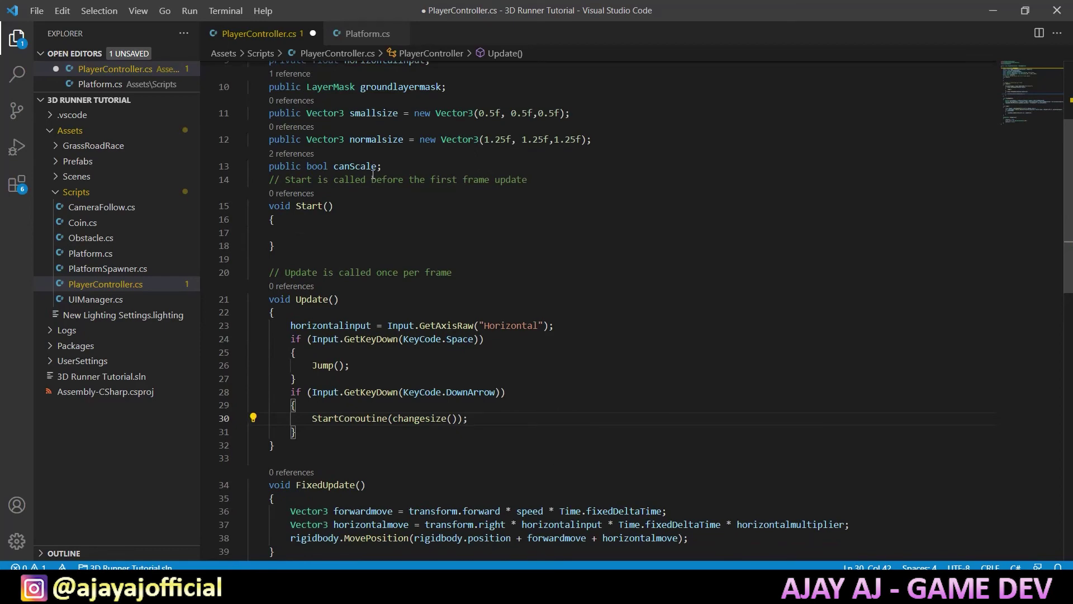
Insert an empty if (canScale) block right after the Down Arrow block in Update().
scroll(420, 241, down, 2)
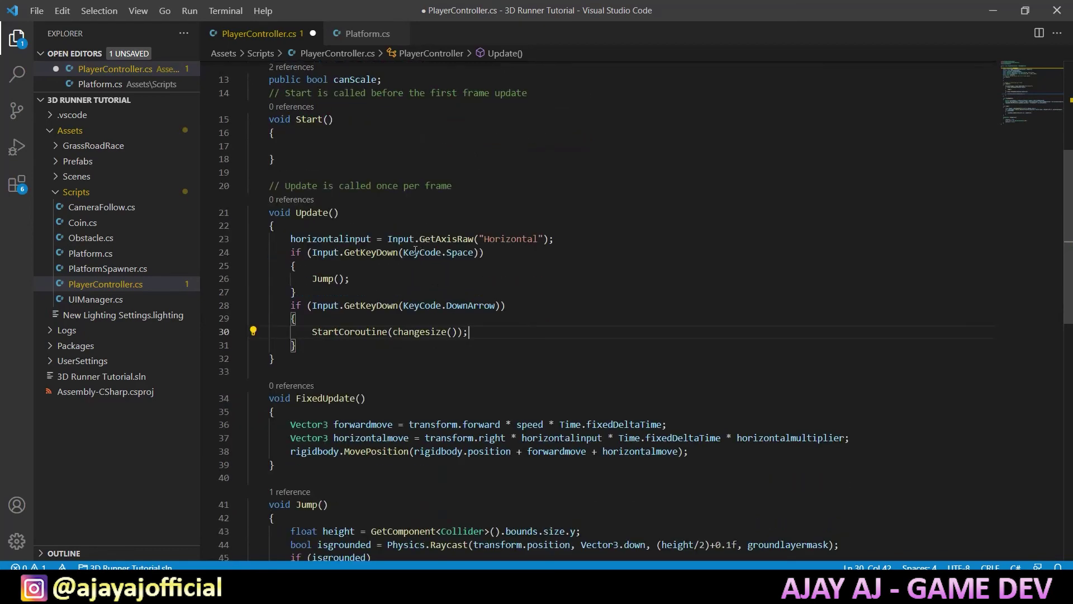
click(374, 346)
key(Return)
text(if)
key(Tab)
text(cans)
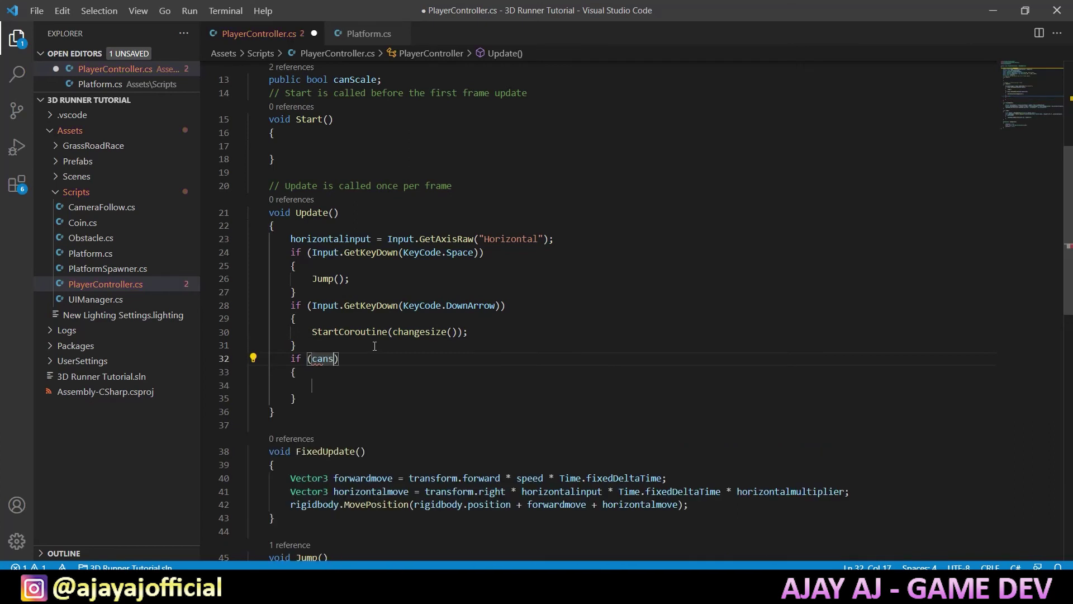
key(ctrl+space)
key(Tab)
key(Down)
key(Down)
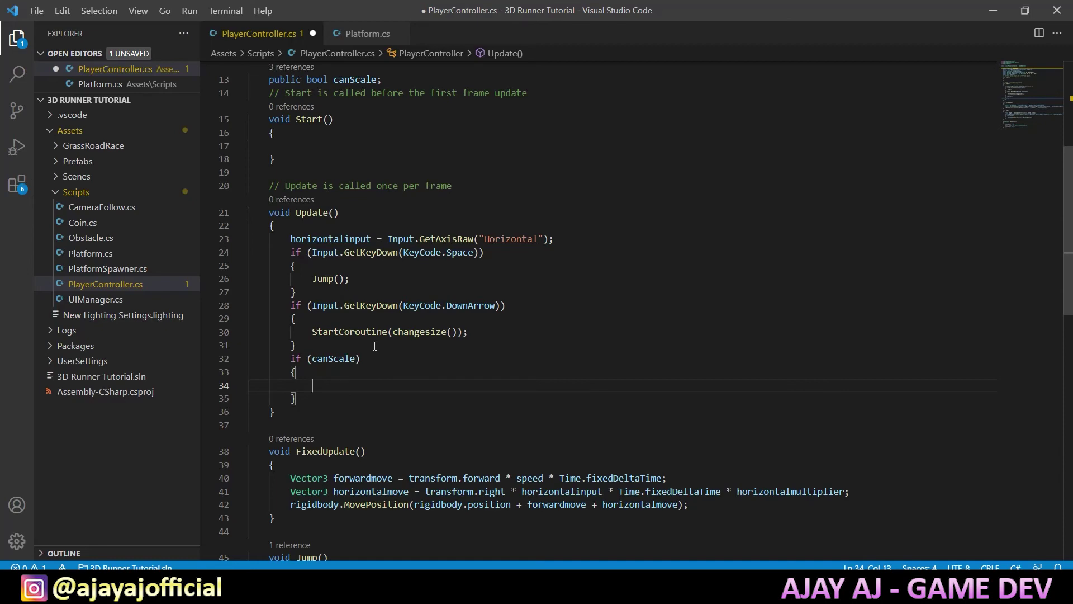
scroll(374, 346, down, 5)
scroll(308, 385, down, 3)
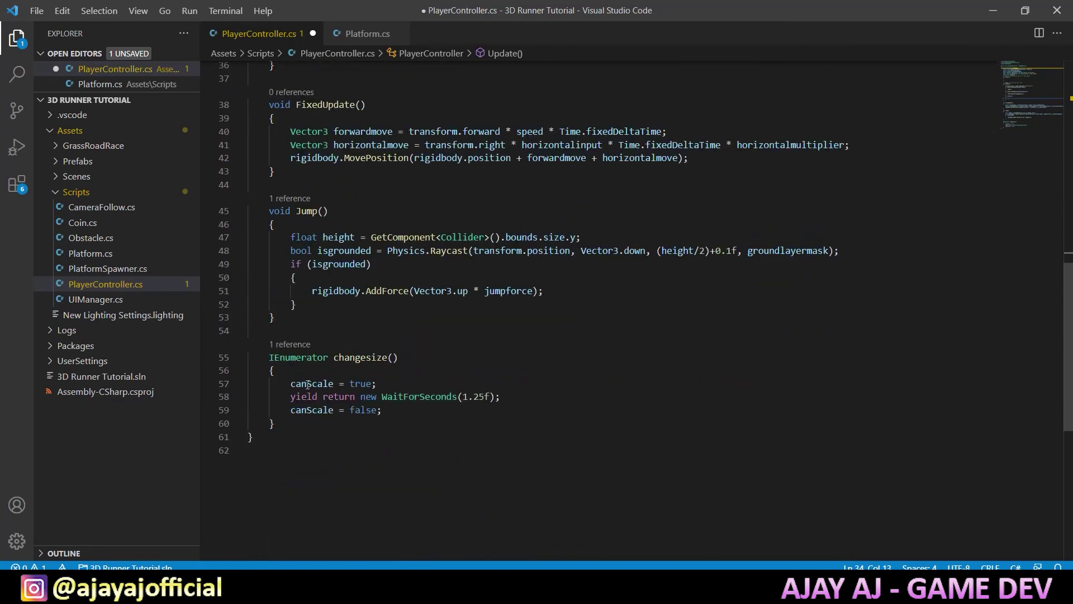
Add a void SmallBall() method setting transform.localScale = smallsize;.
click(334, 427)
key(Return)
key(Return)
text(vo)
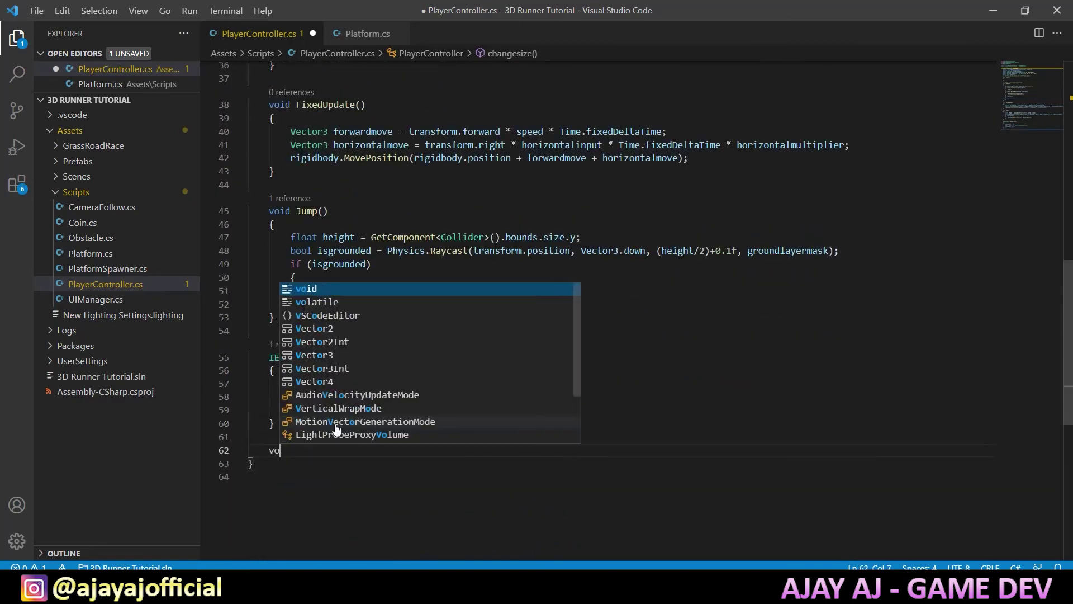
text(id Sma)
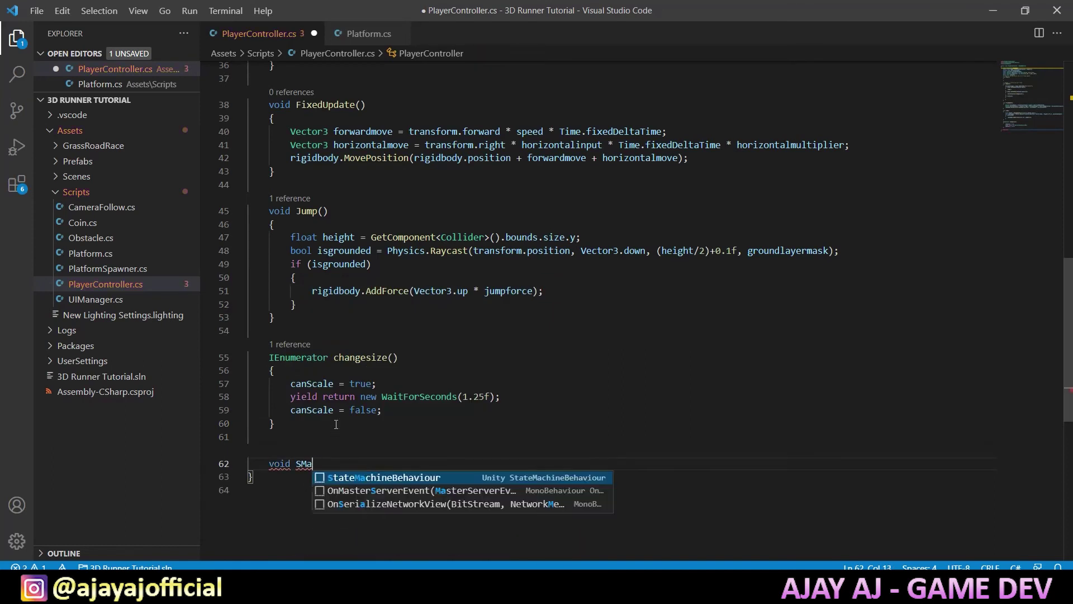
text(llBall())
key(Return)
text({)
key(Return)
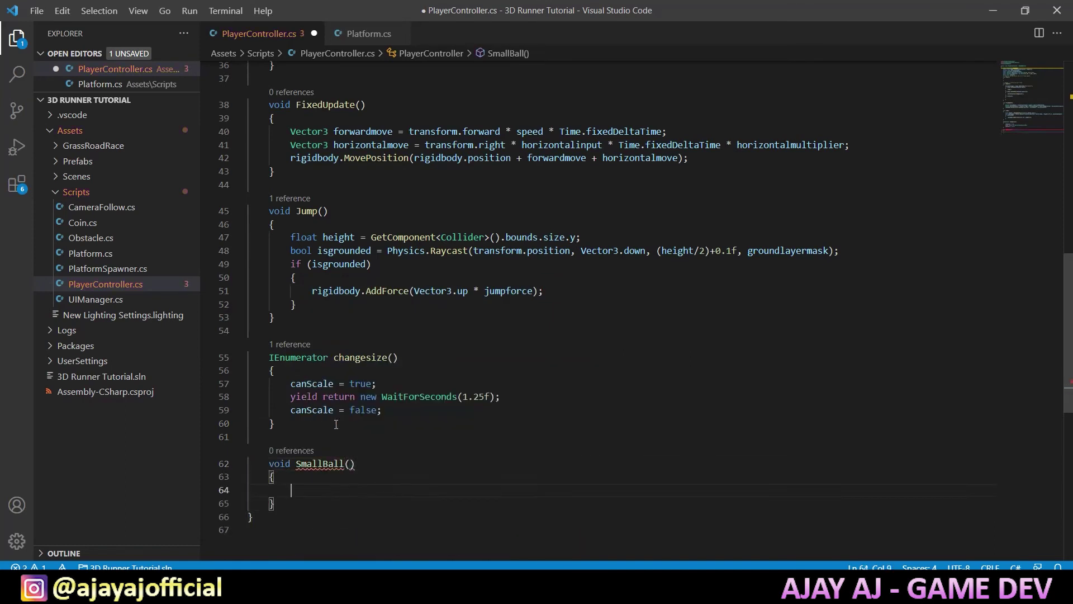
text(tr)
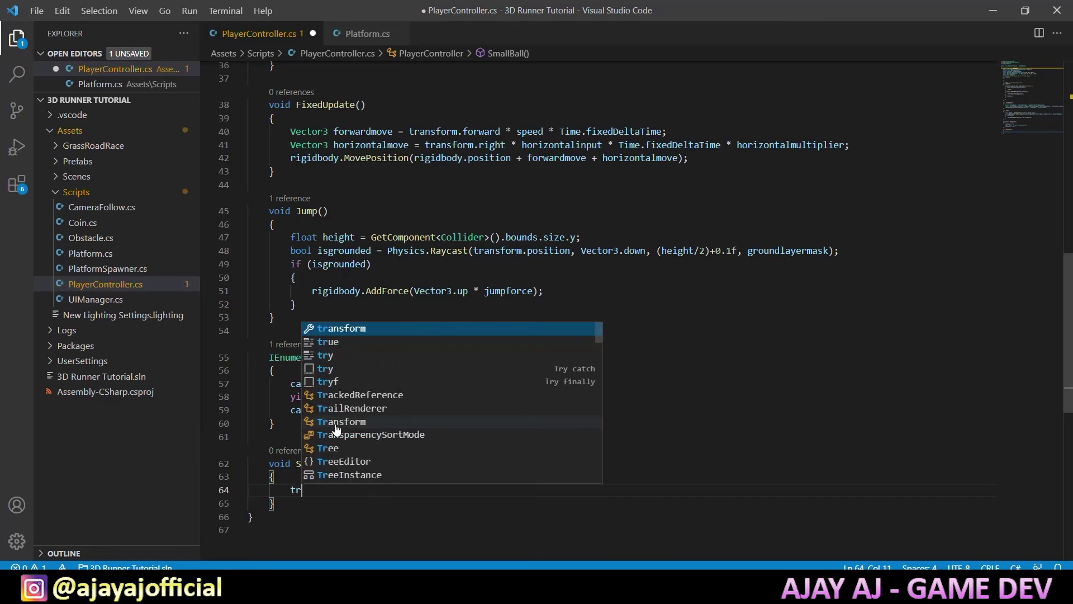
key(Tab)
text(.lo)
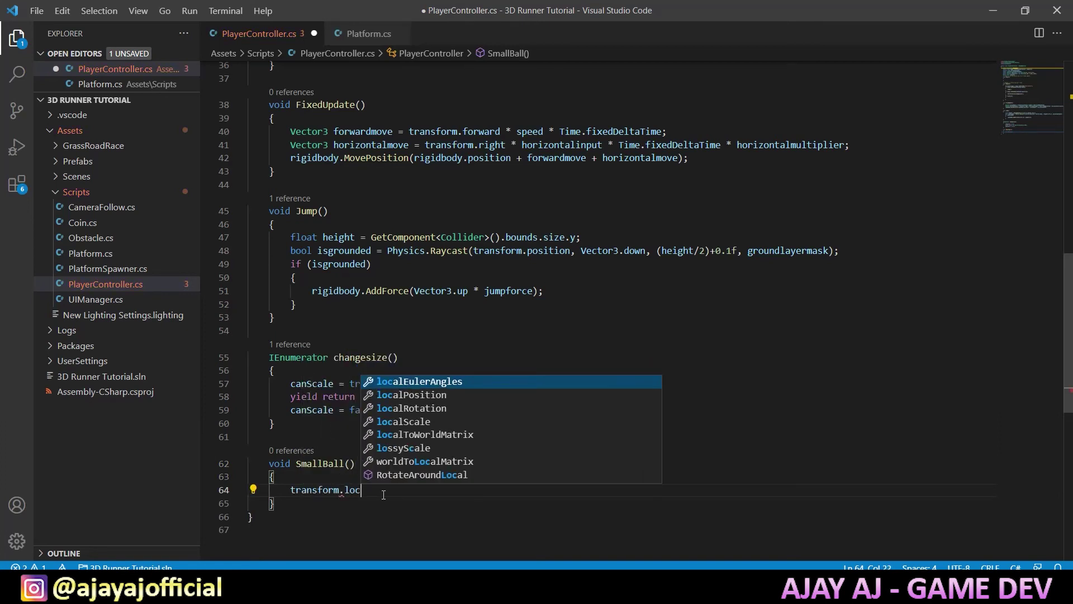
text(calSc)
key(Tab)
text(= s)
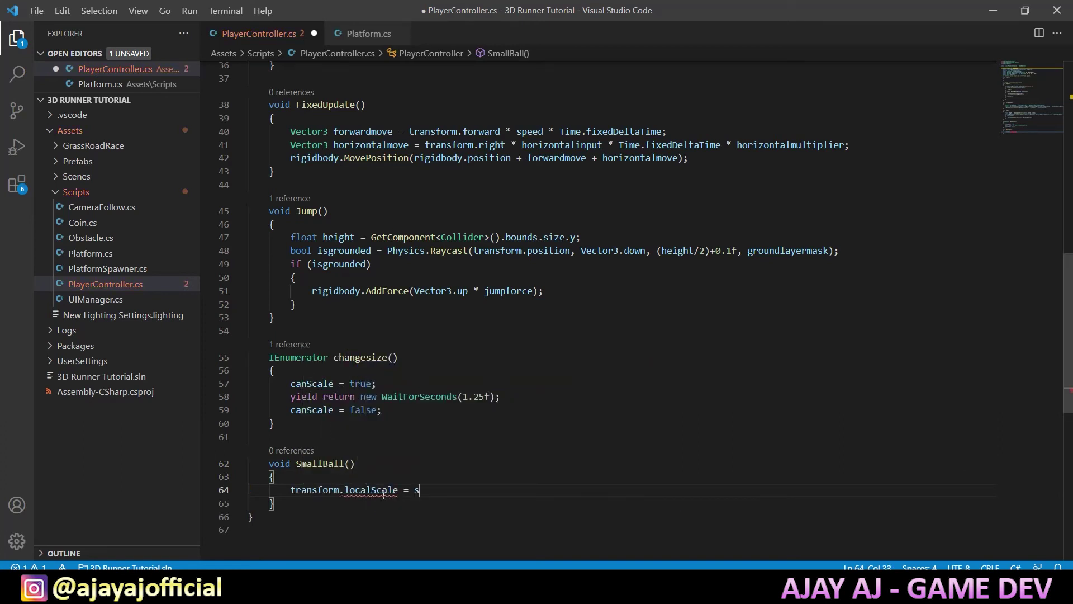
text(ma)
key(Tab)
text(;)
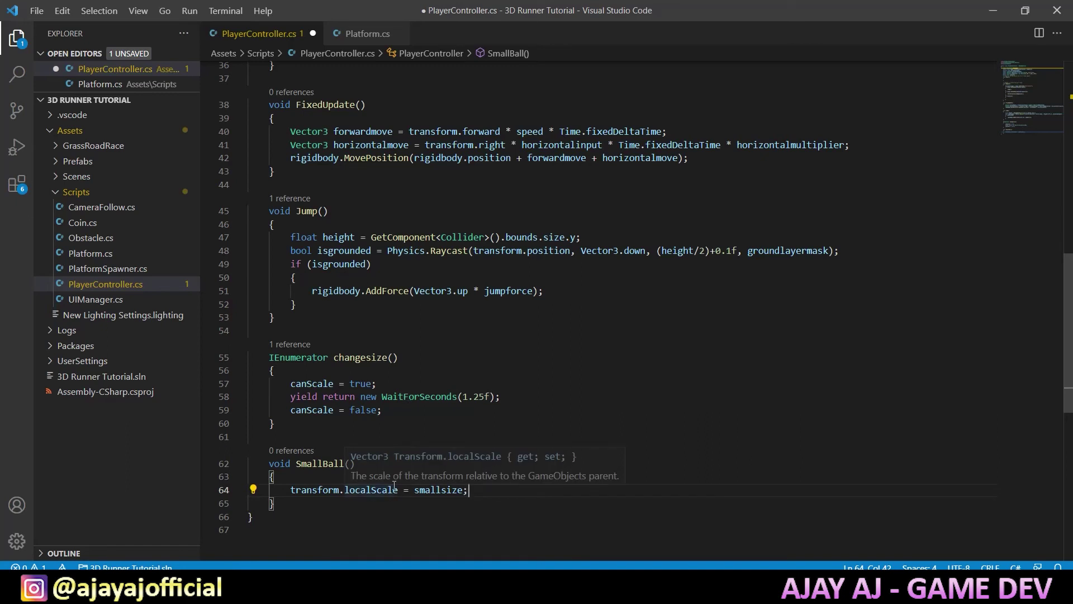
Add a void NormalBall() method assigning transform.localScale = normalsize.
click(310, 500)
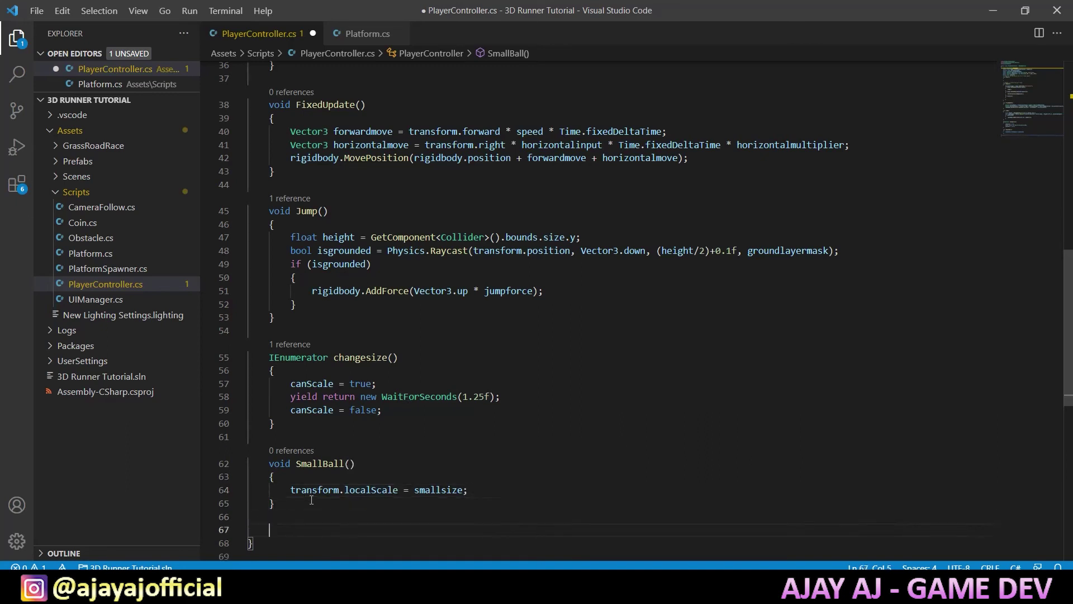
key(Return)
key(Return)
text(void No)
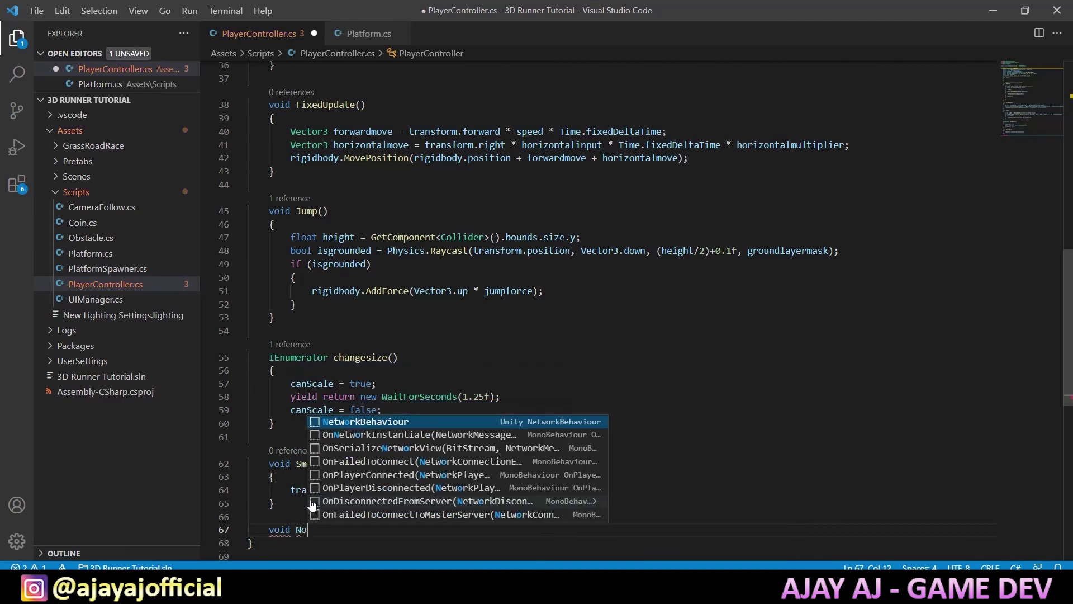
text(rmalBall())
key(Return)
text({)
key(Return)
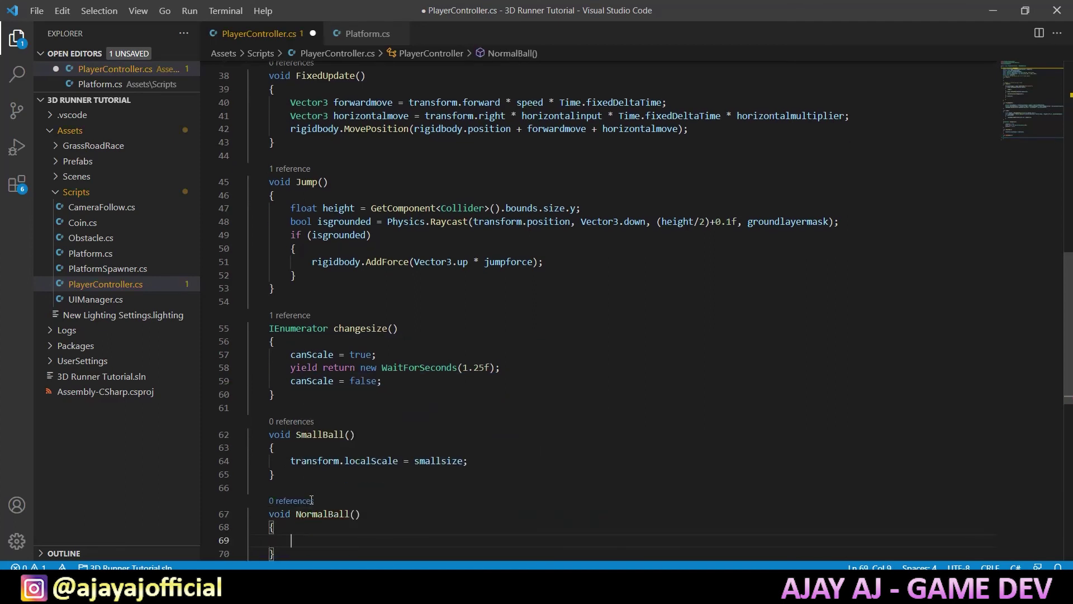
text(tra)
key(Tab)
text(.lo)
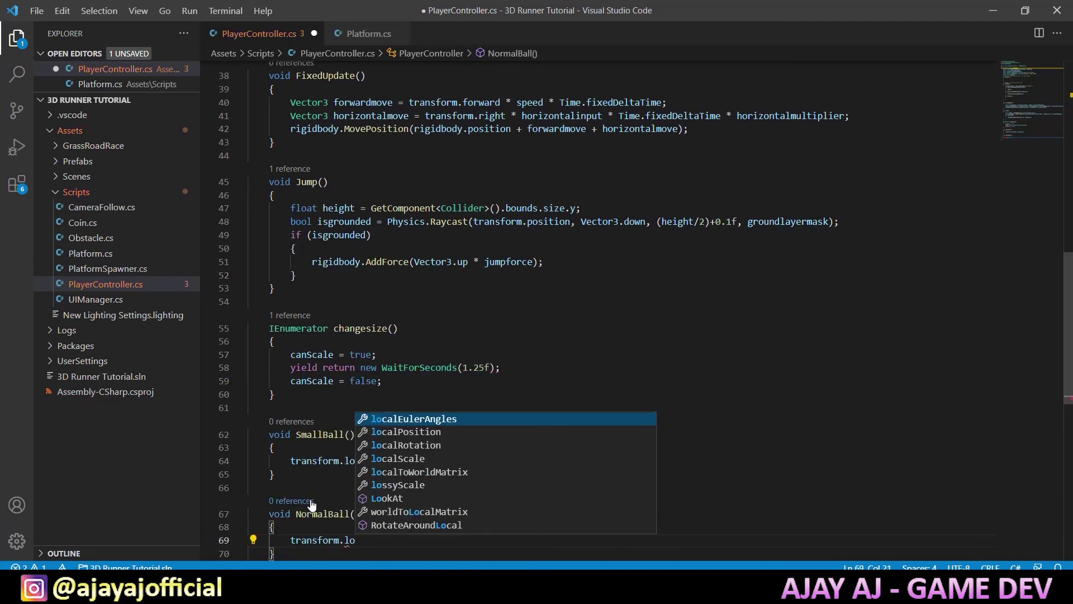
text(calScale = no)
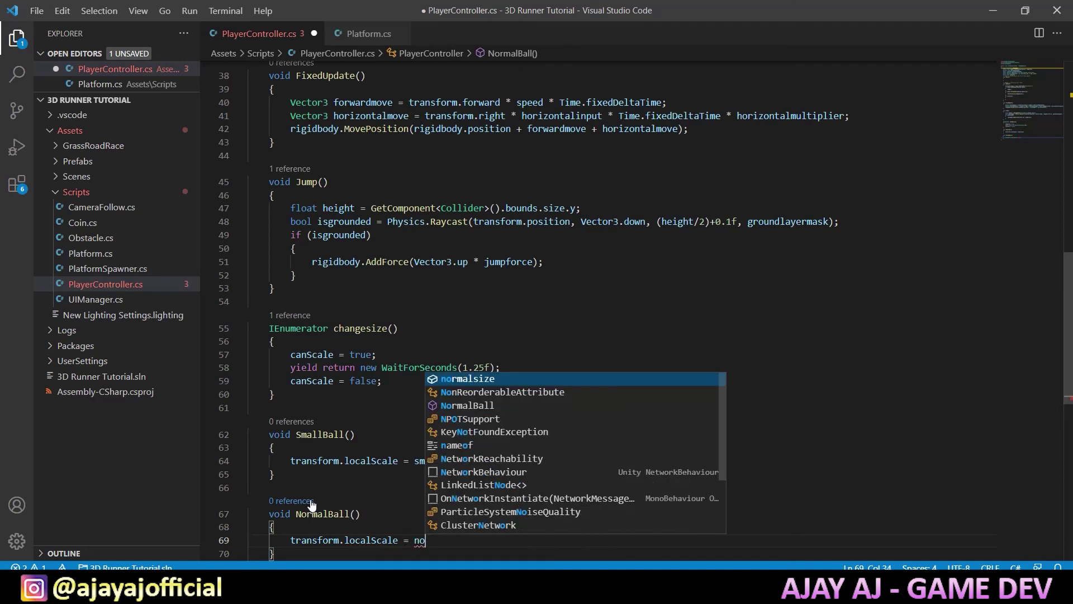
key(Tab)
Finish the NormalBall line and call SmallBall(); inside the if (canScale) block.
text(;)
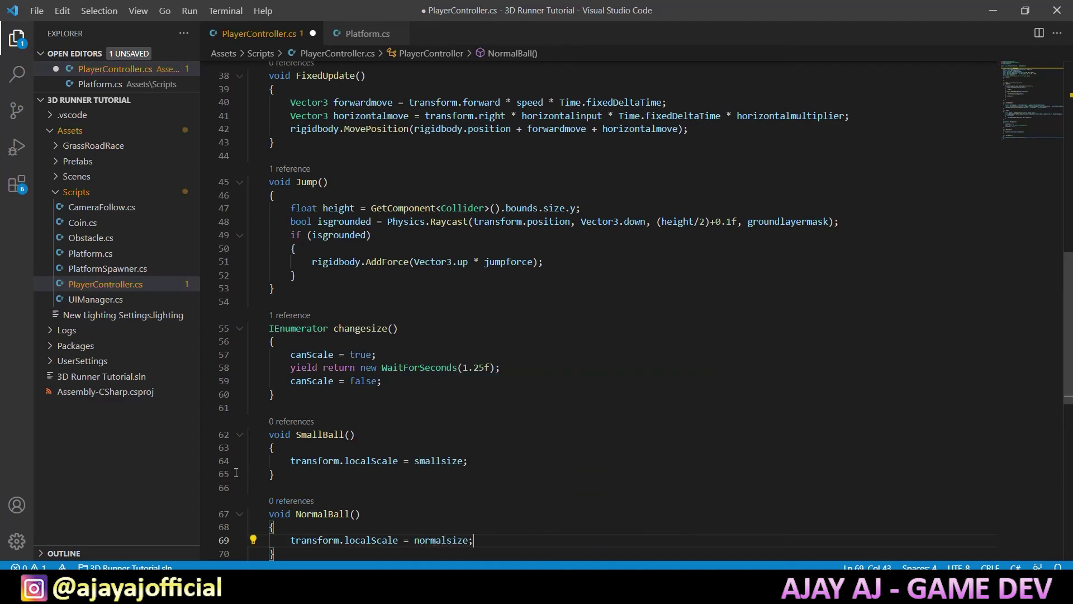
scroll(381, 455, down, 1)
scroll(336, 380, up, 3)
scroll(289, 301, up, 7)
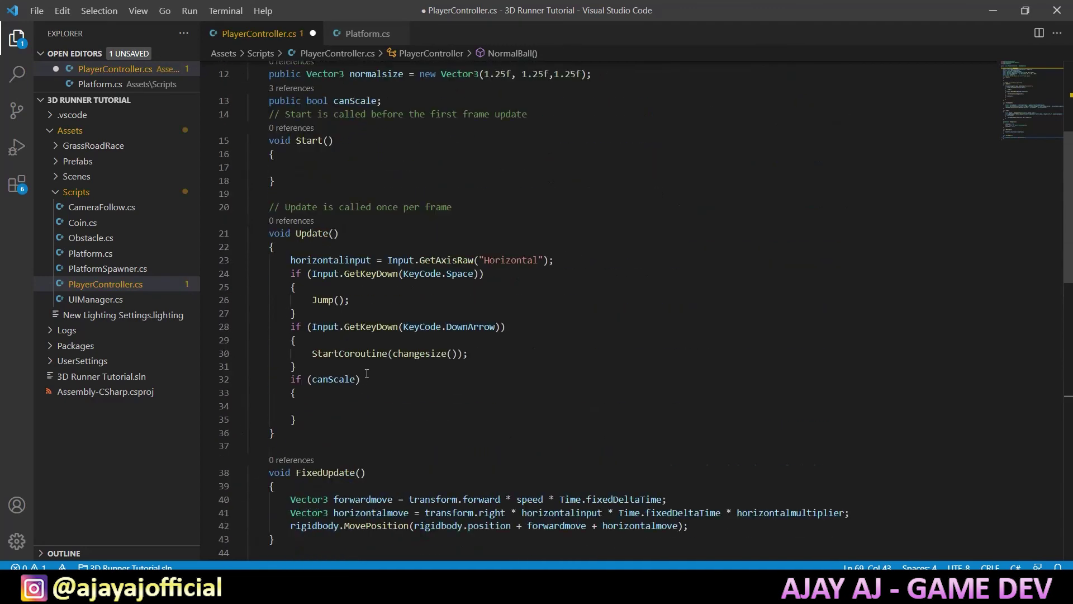
scroll(327, 387, down, 1)
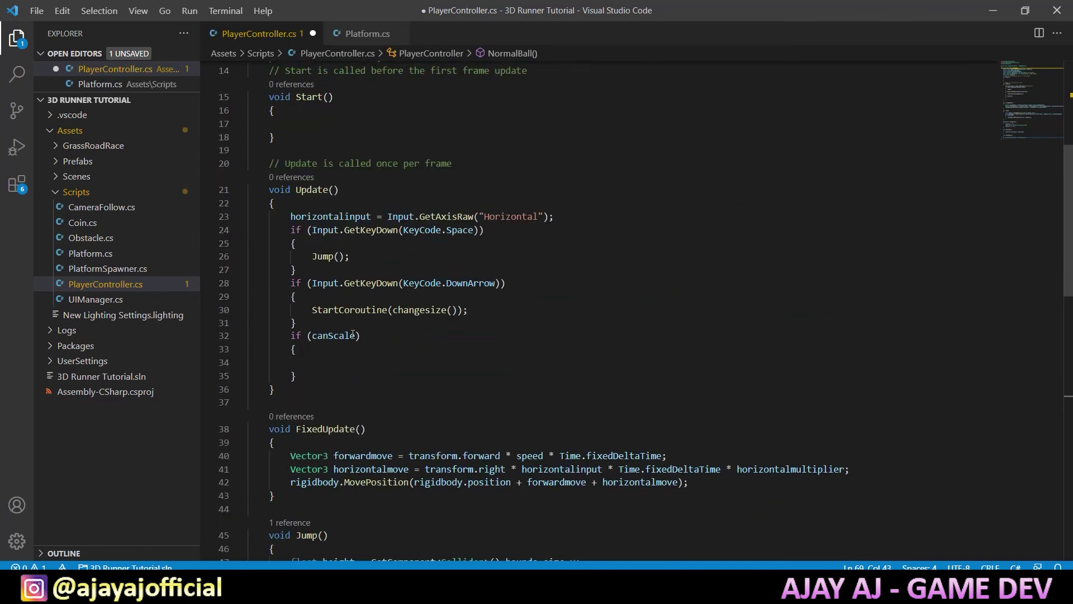
click(364, 363)
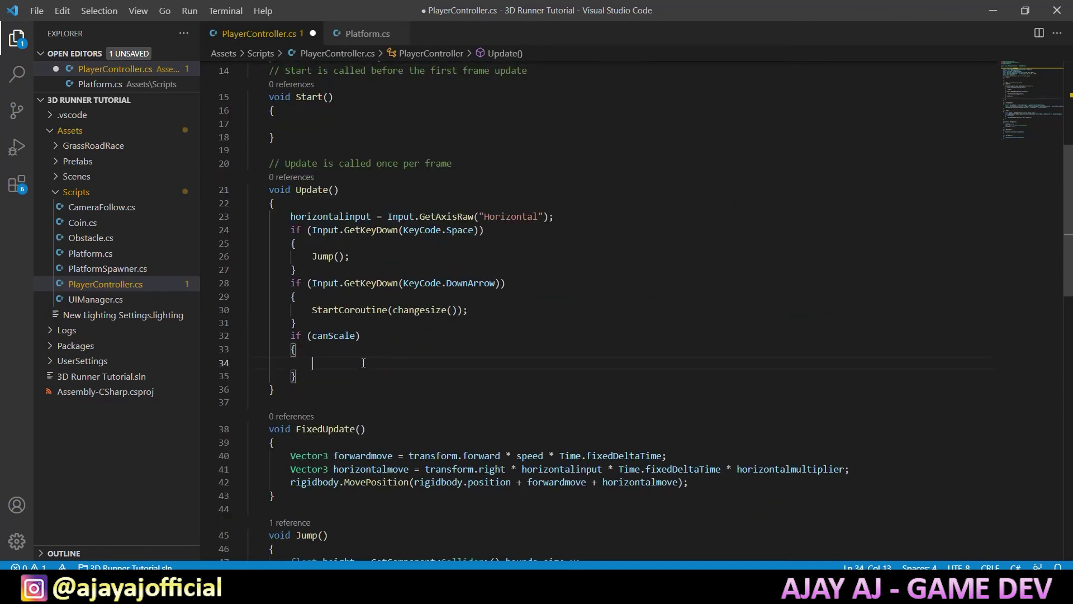
text(sm)
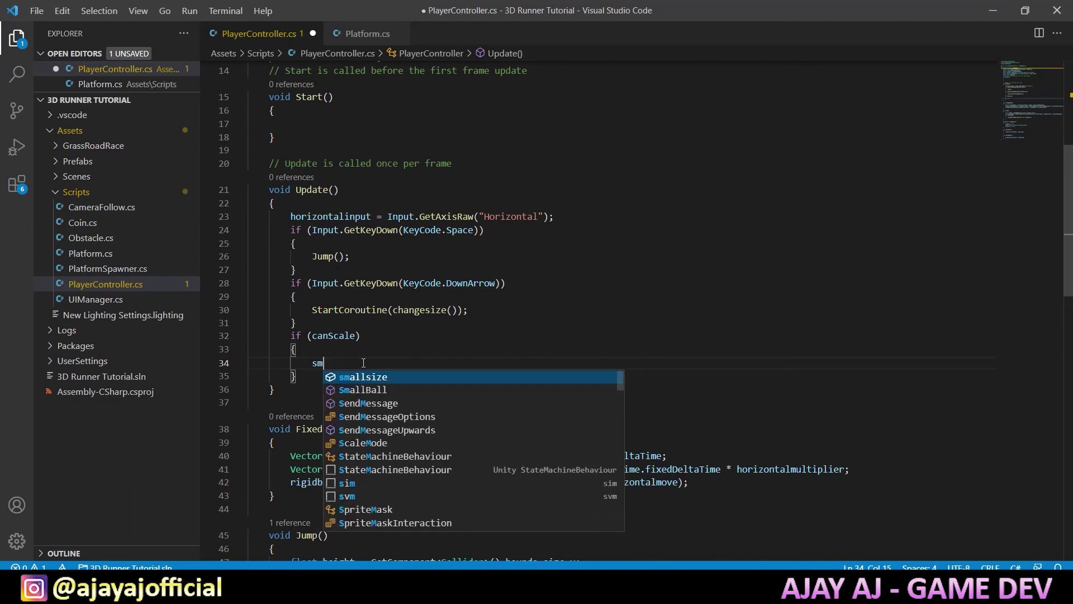
key(Down)
key(Return)
text(()
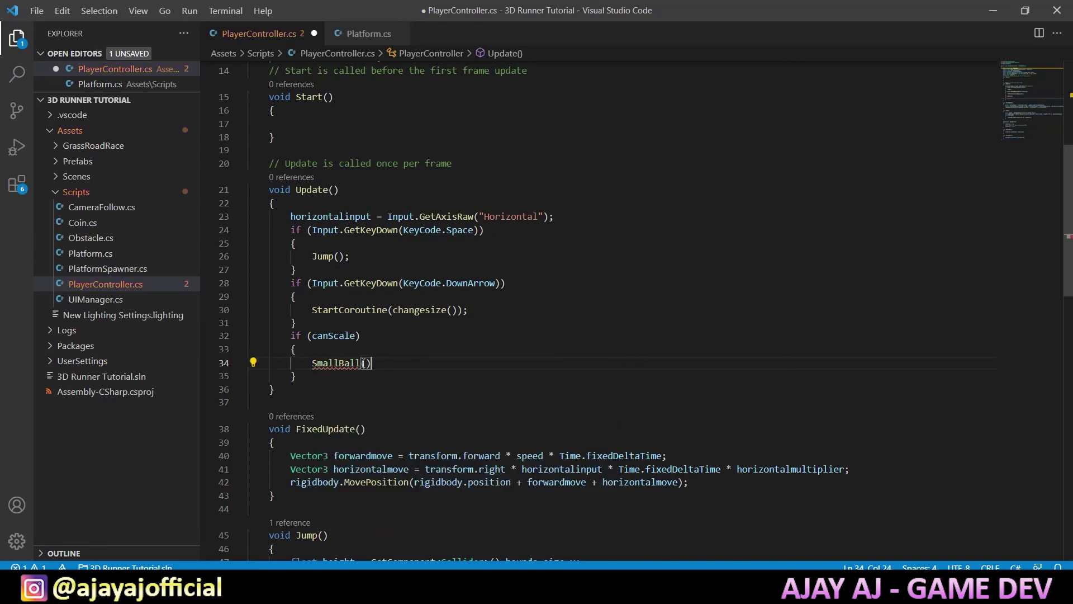
text();)
Add an else block calling NormalBall(); and save PlayerController.cs.
key(Down)
key(Return)
text(els)
key(Return)
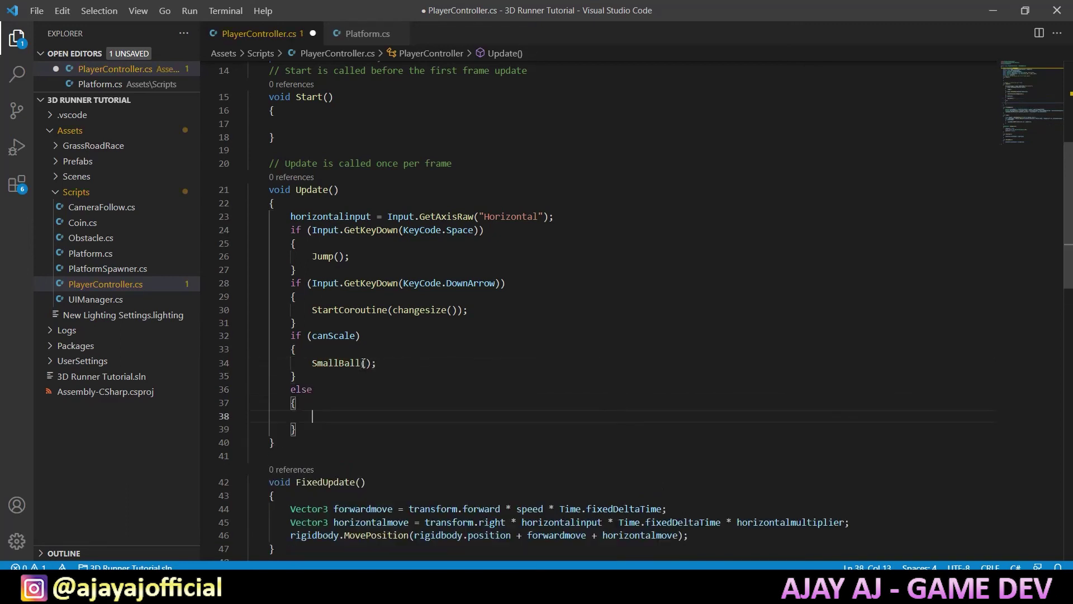
text(normal)
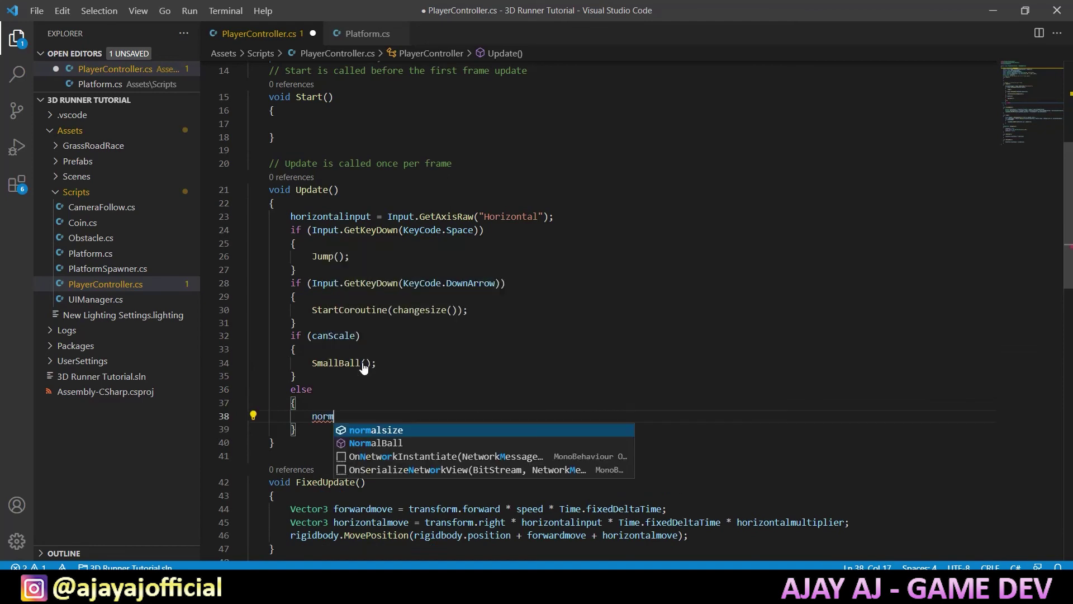
key(Down)
key(Return)
text(();)
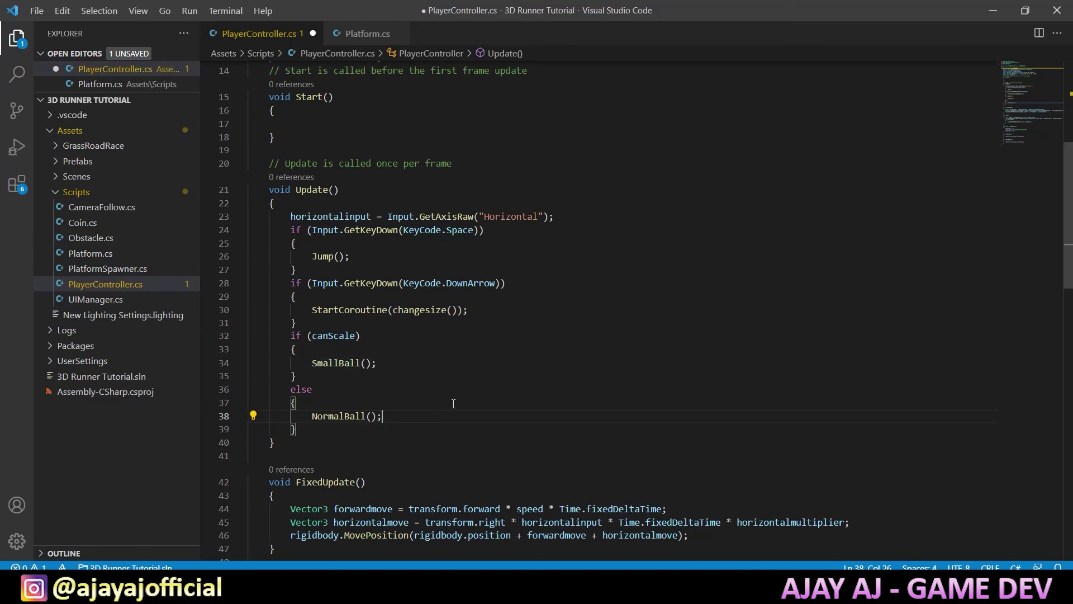
scroll(494, 388, up, 3)
scroll(493, 388, up, 2)
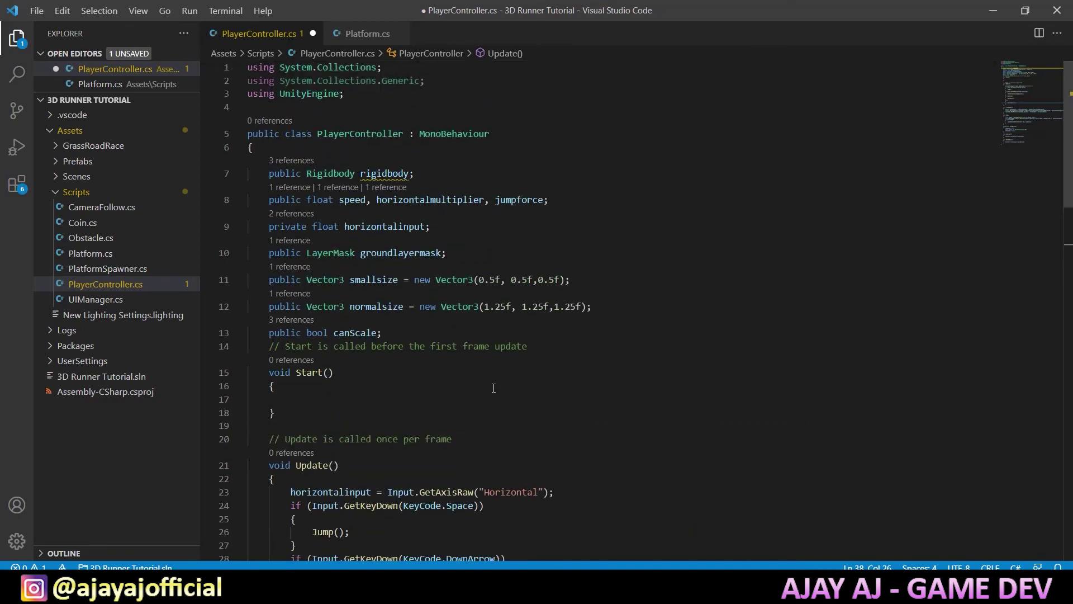
key(ctrl+s)
Back in Unity, start Play mode and steer, shrink and jump the ball over hurdles.
key(alt+Tab)
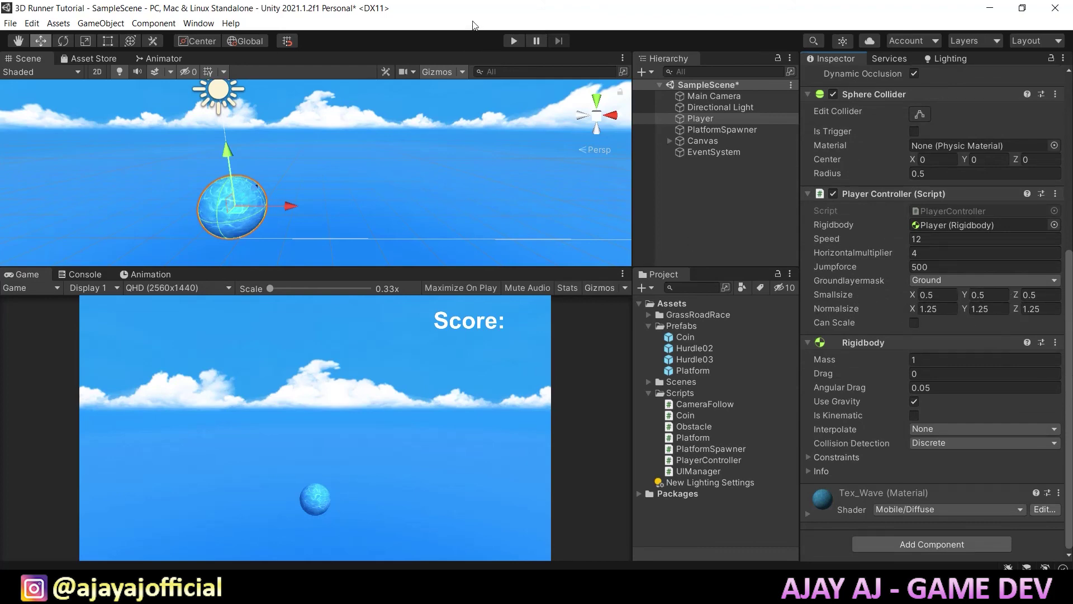
click(512, 41)
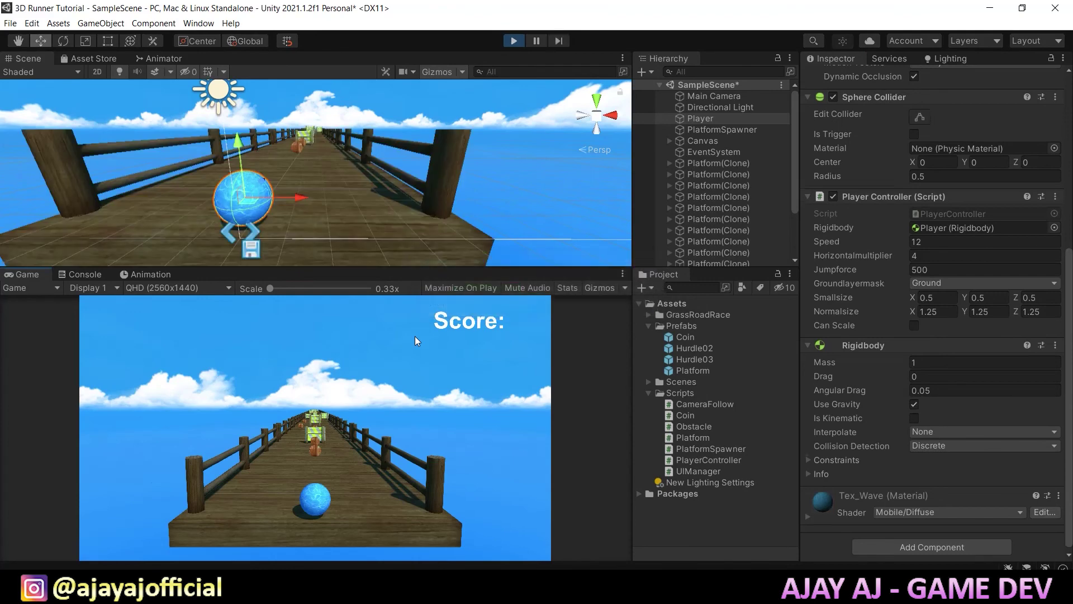
key(Left)
key(Right)
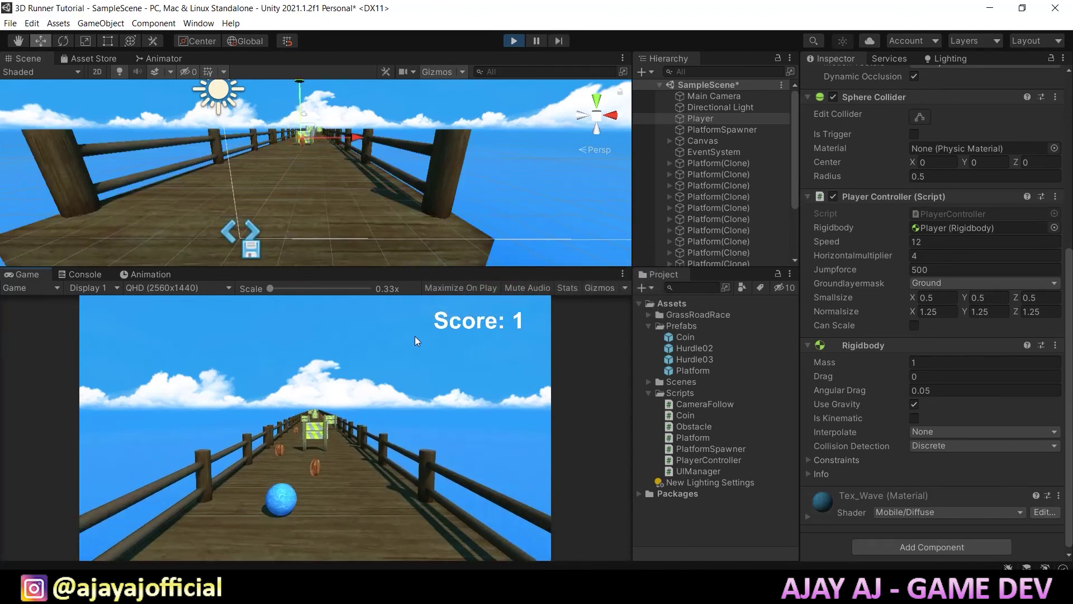
key(space)
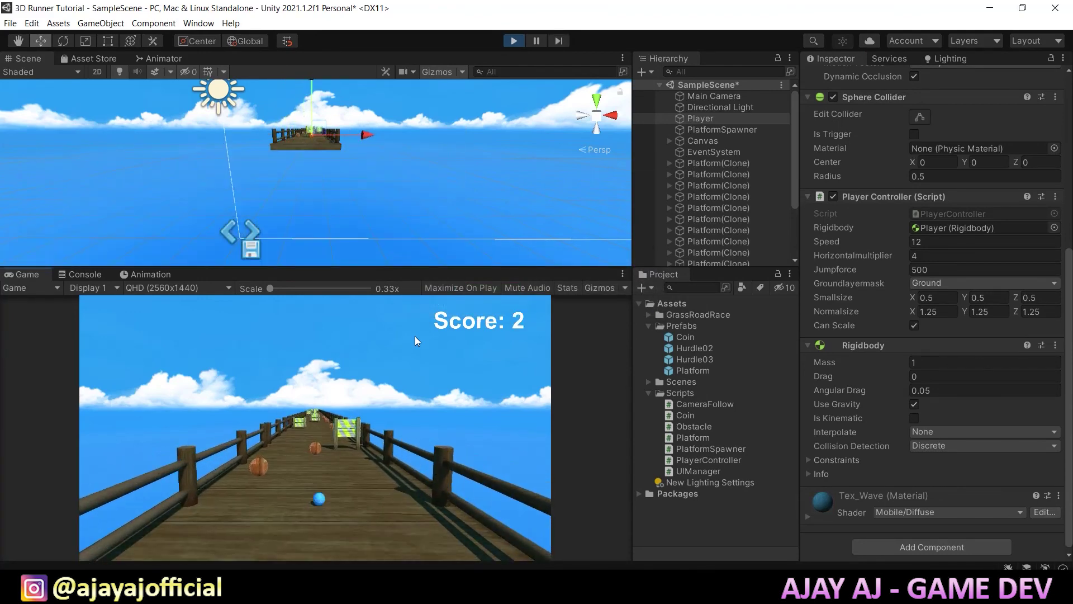
key(Right)
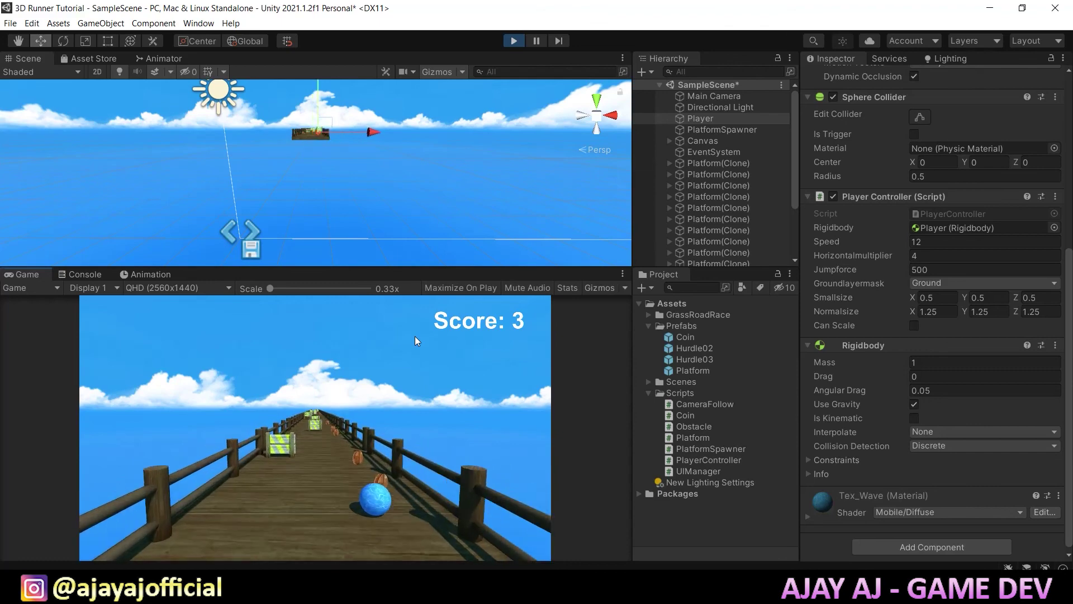
key(Left)
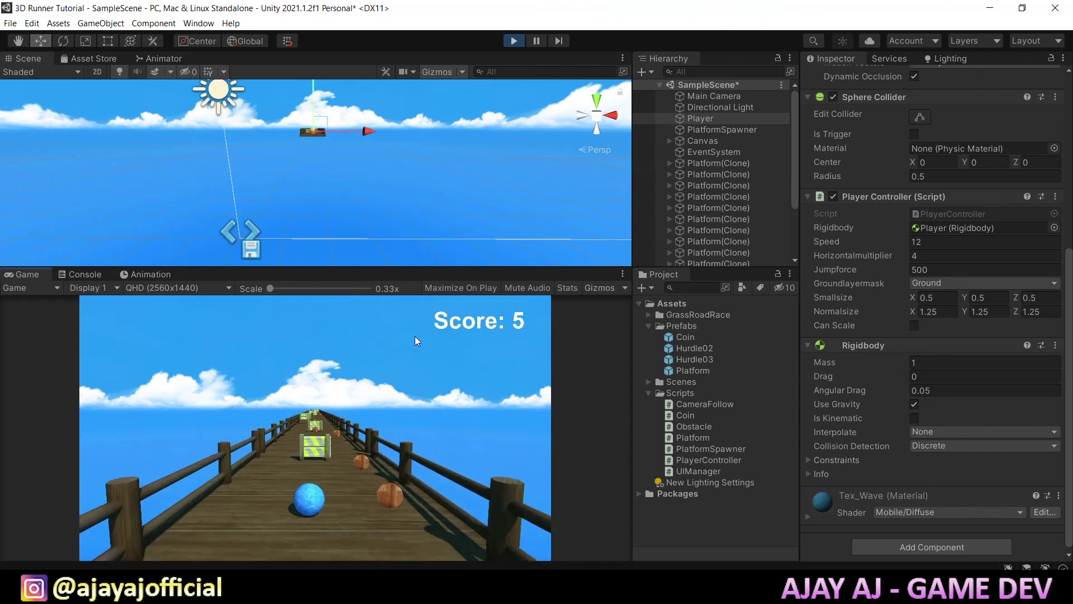
key(space)
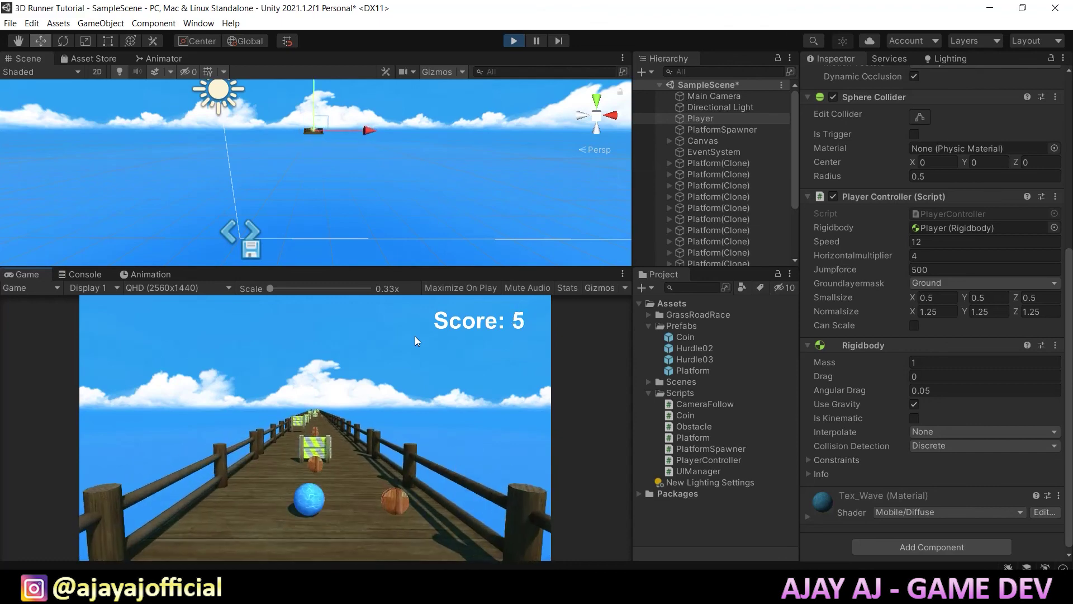
Keep rolling along the bridge, shrinking the ball again, collecting coins and jumping.
key(Left)
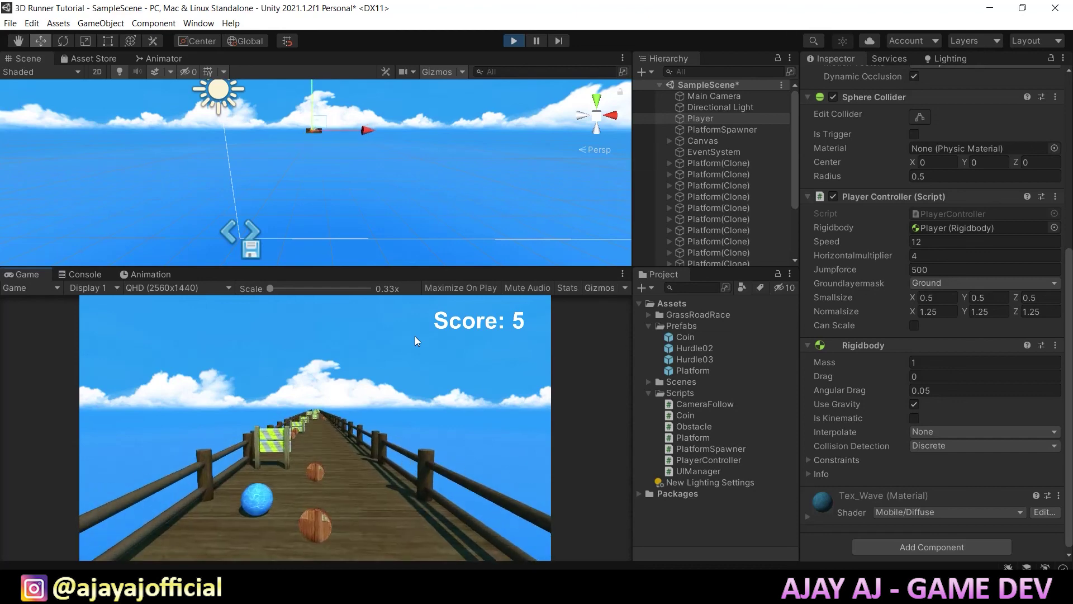
key(Right)
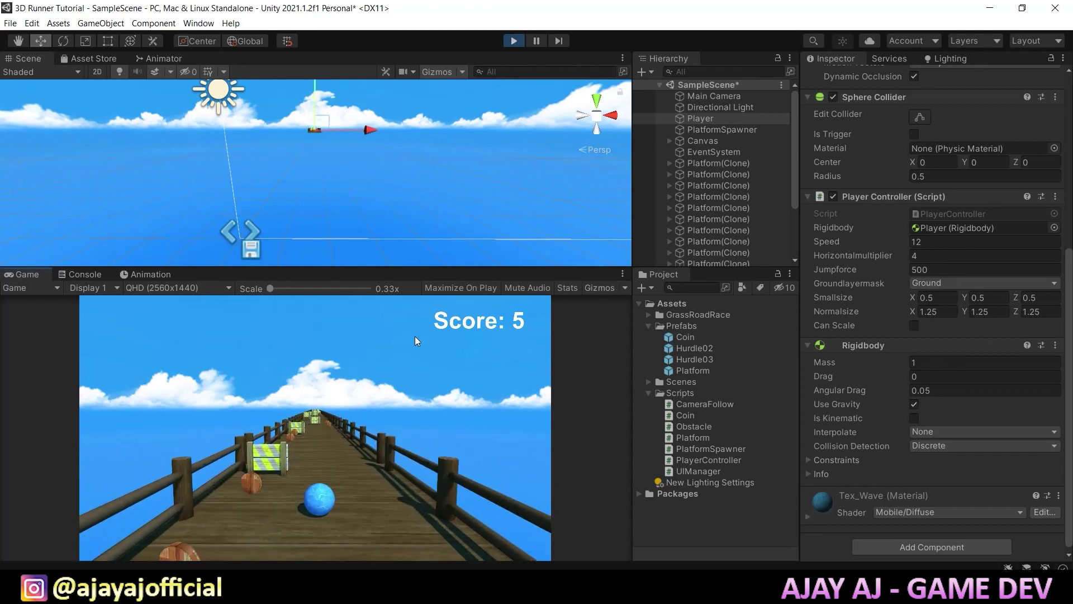
key(Left)
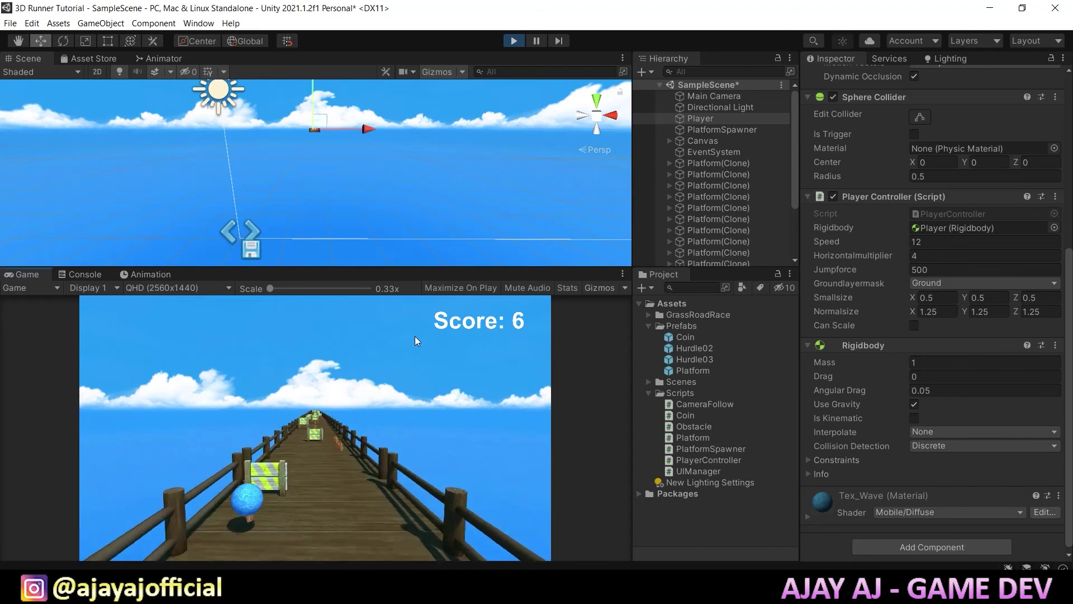
key(Right)
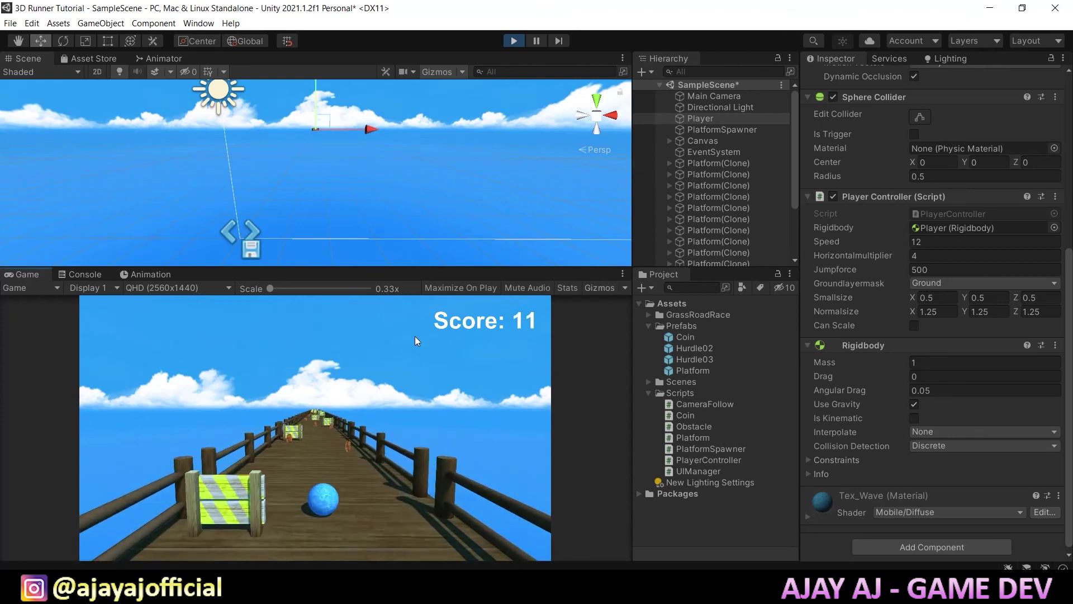
key(Right)
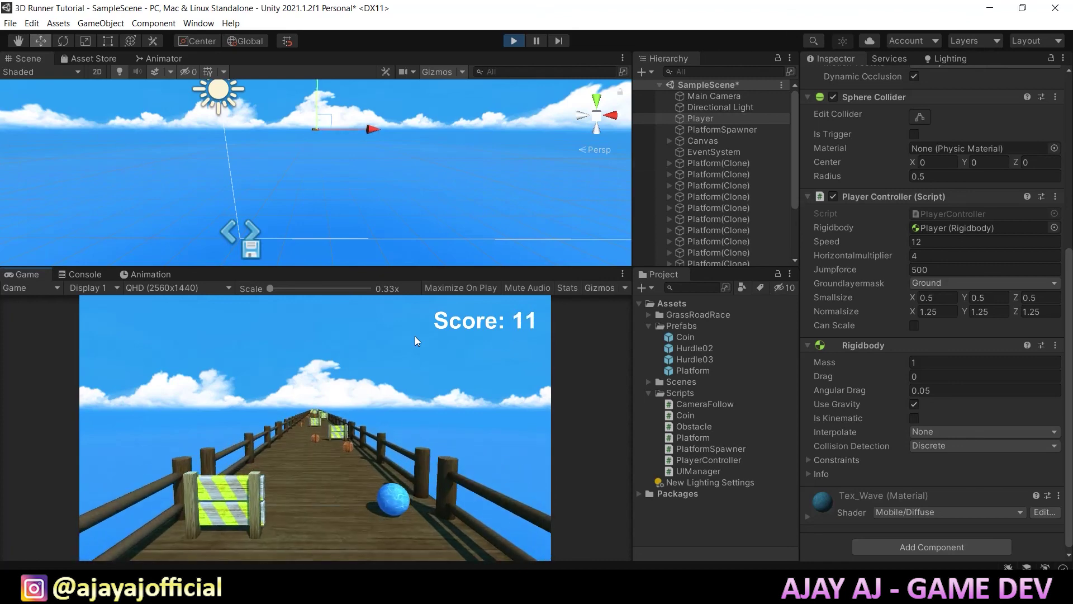
key(Left)
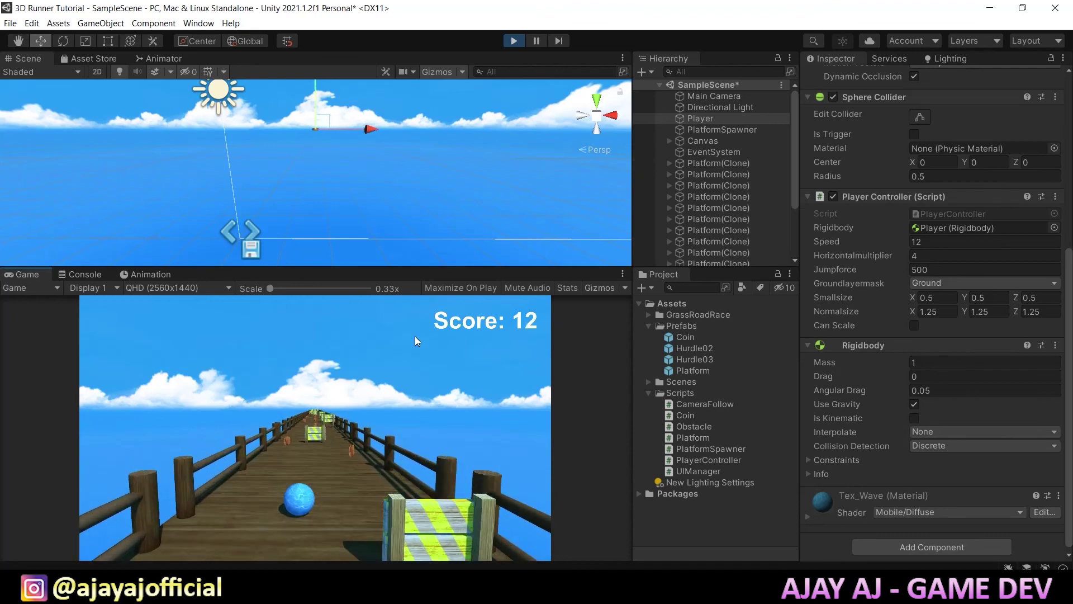
key(Right)
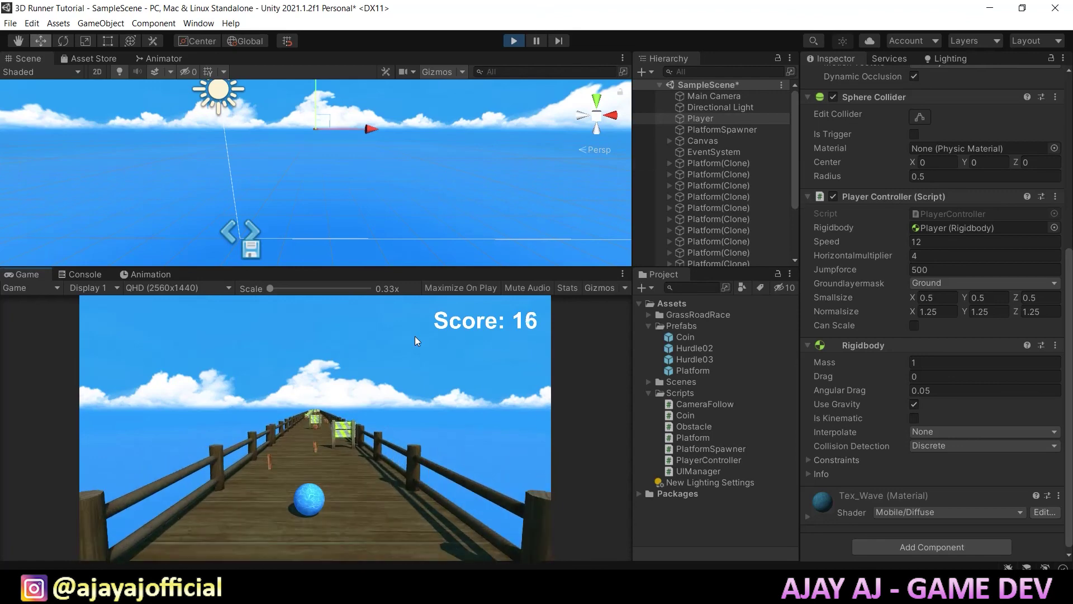
key(space)
key(Right)
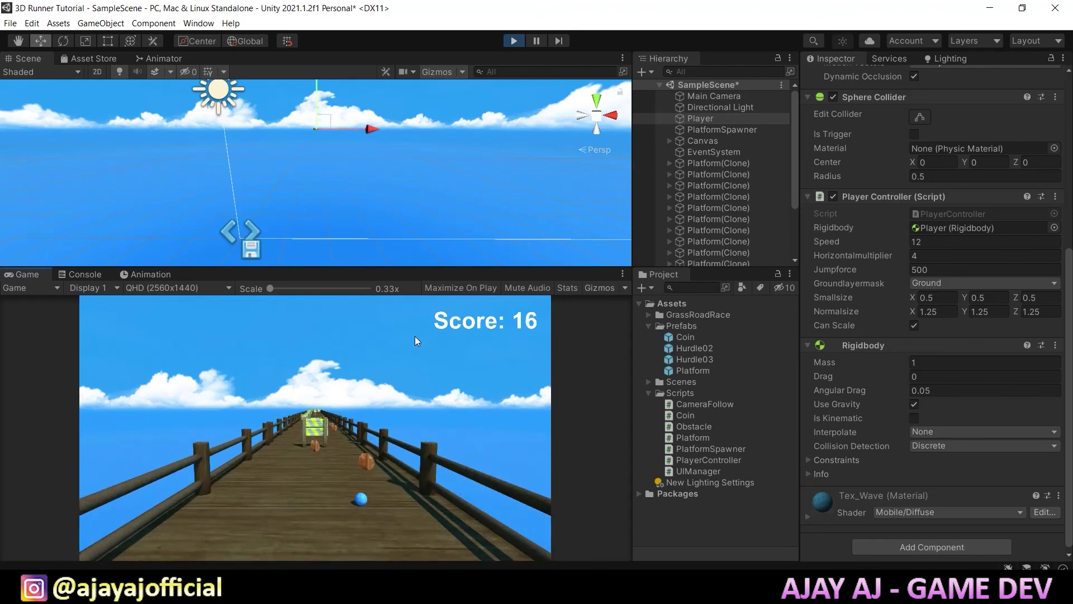
key(Left)
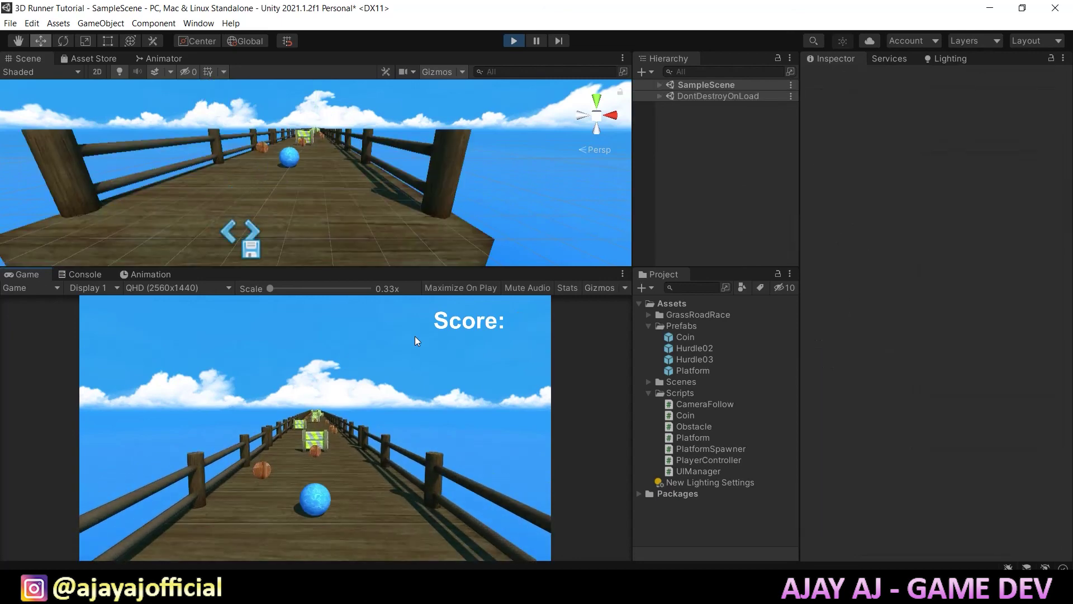
Steer once more after the restart, then stop Play mode with Ctrl+P.
key(Left)
key(ctrl+p)
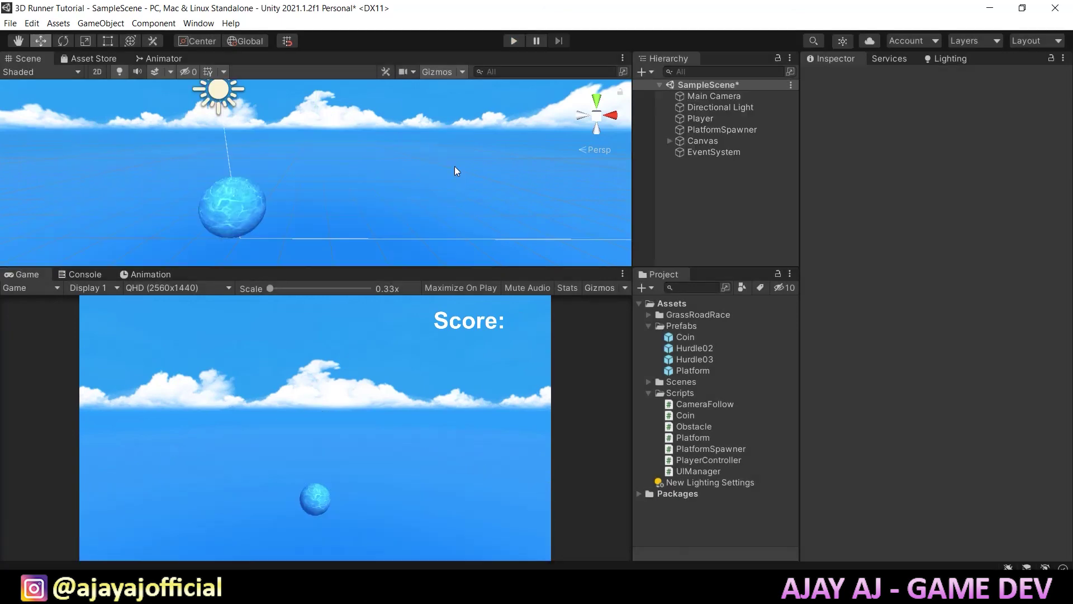